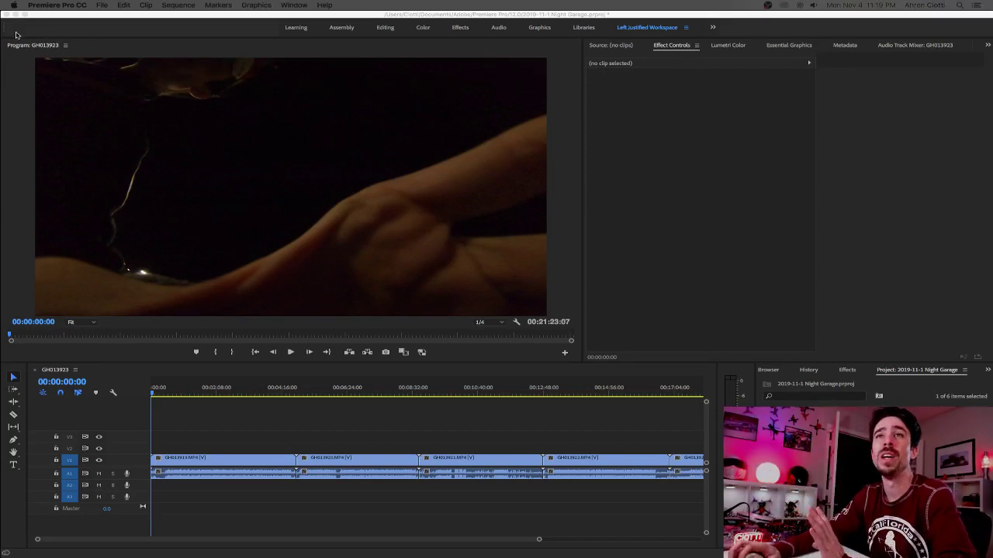
Step: Switch to Finder and view the video files in the 2019-11-3 Motorcycles folder on the Beta drive
key("F11")
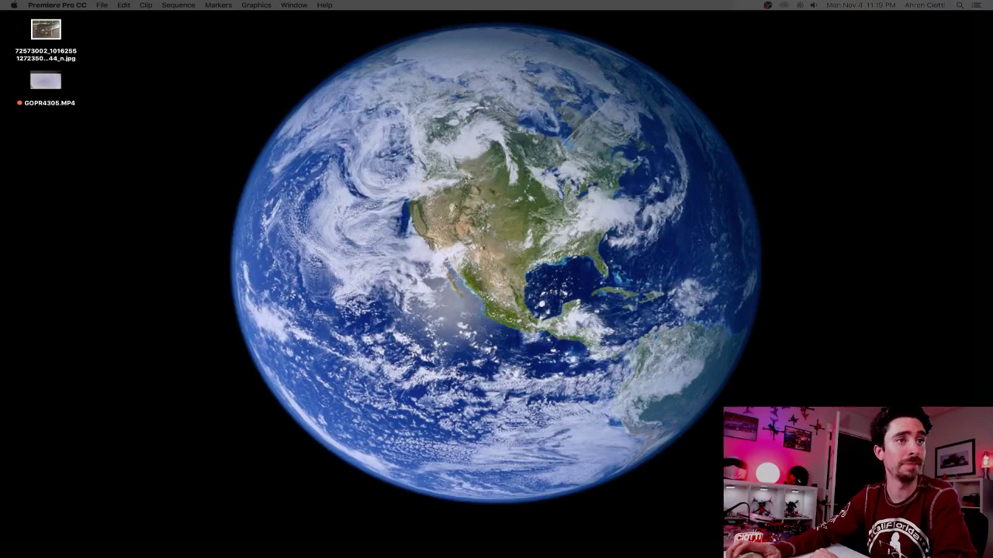
key("F11")
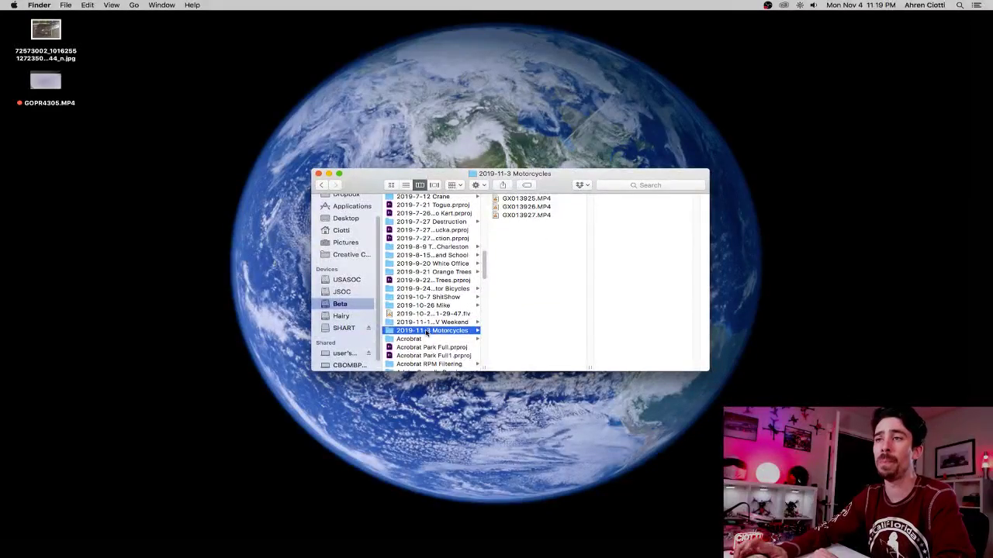
left_click(427, 334)
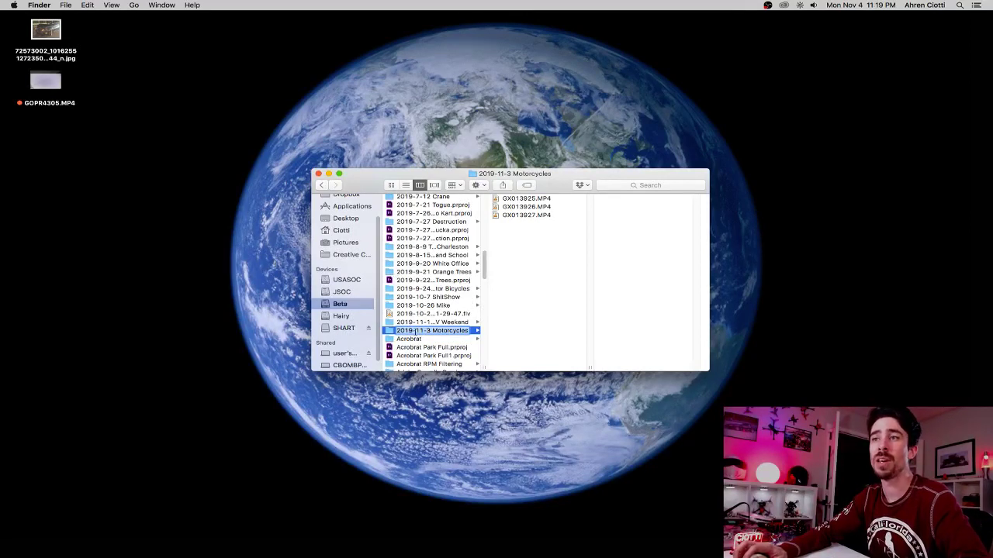
key("Return")
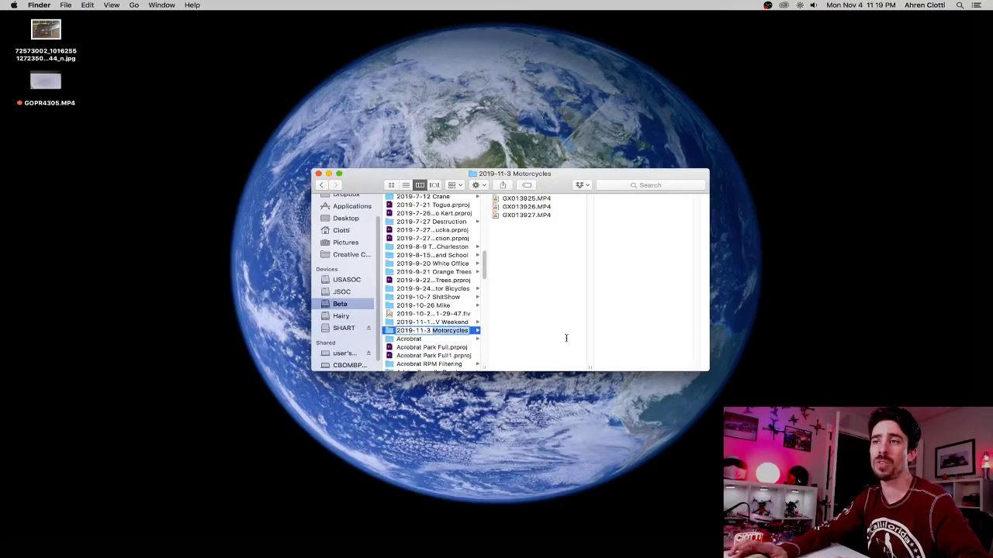
key("Return")
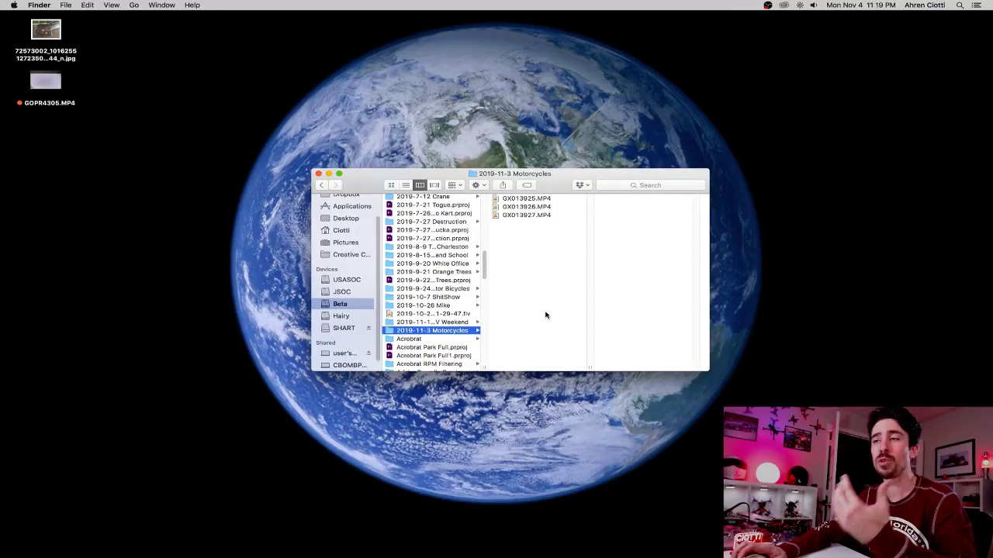
key("cmd+w")
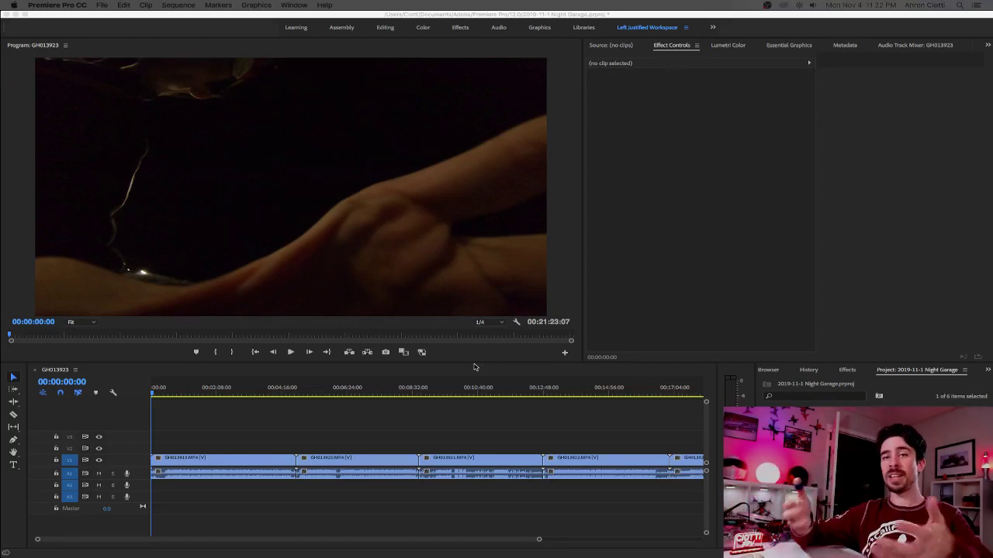
Step: Switch to Premiere Pro, turn on proxy playback after comparing it with the original footage, and view the playback resolution options
left_click(422, 353)
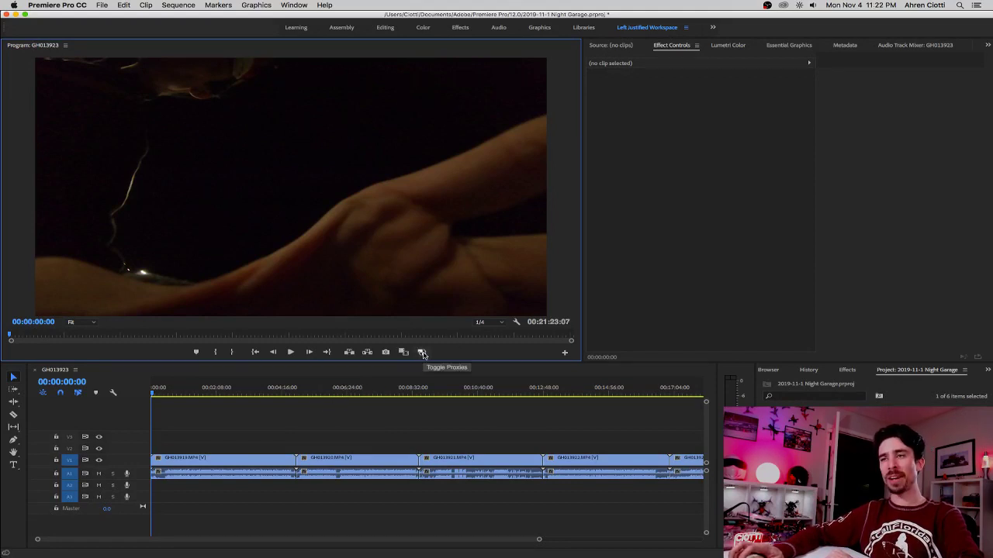
left_click(422, 353)
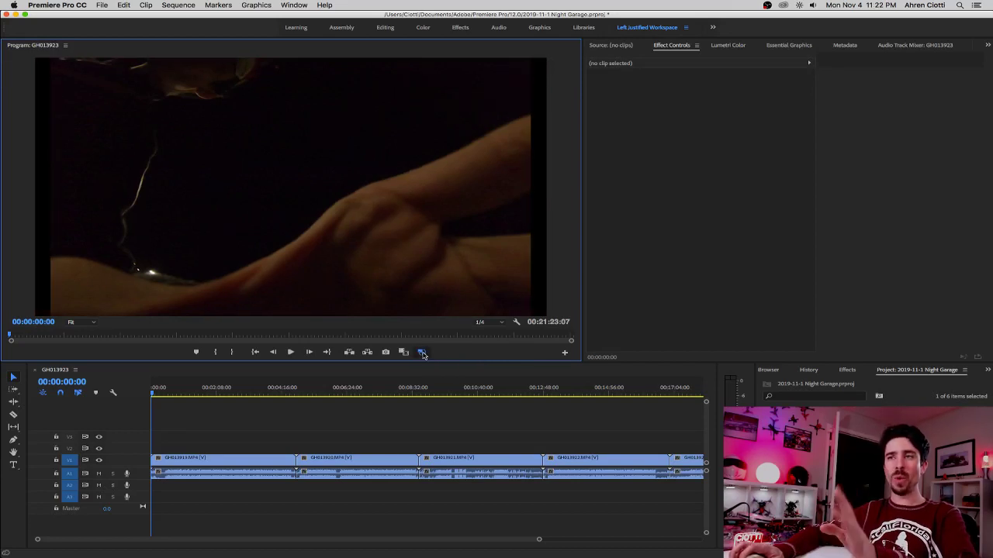
left_click(422, 353)
left_click(422, 353)
left_click(422, 353)
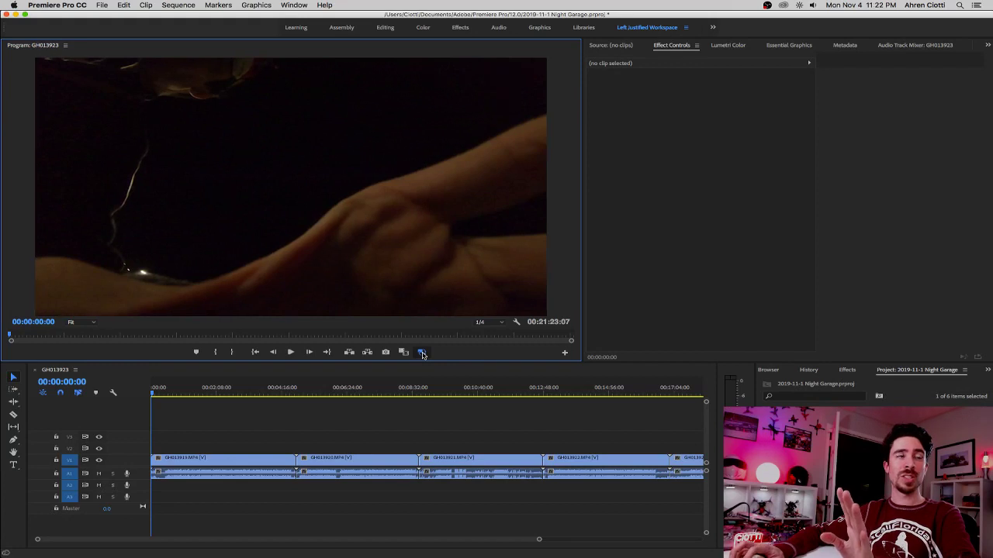
left_click(422, 353)
left_click(422, 352)
left_click(422, 353)
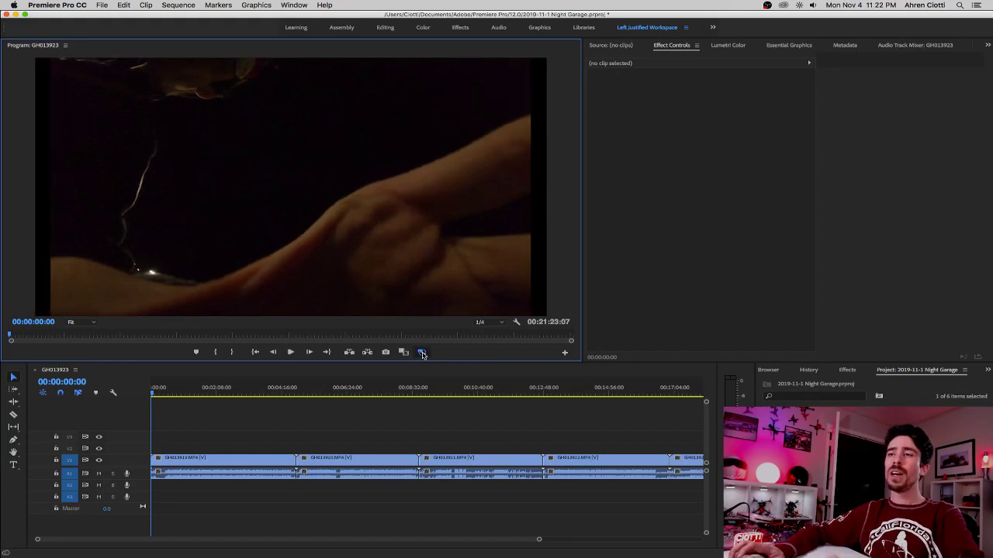
left_click(489, 325)
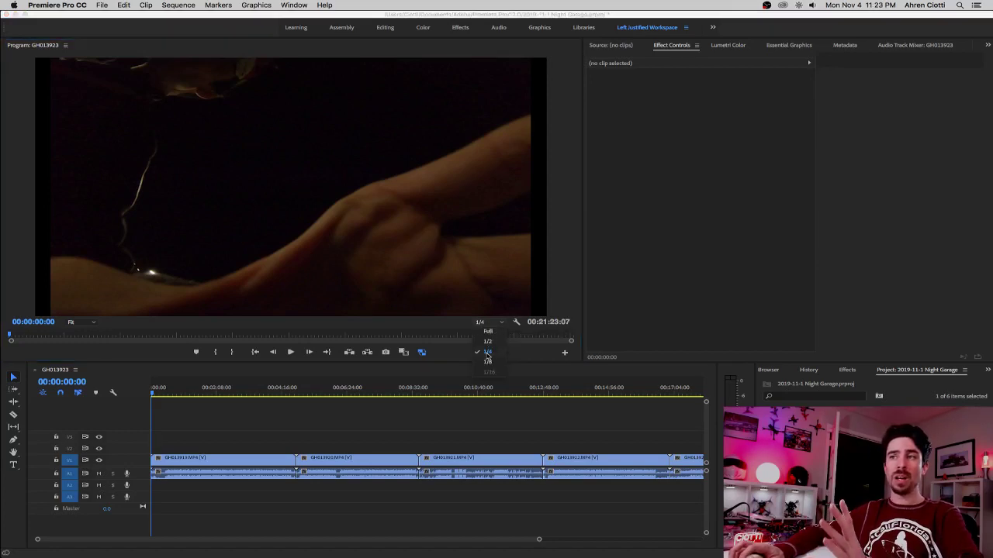
left_click(430, 325)
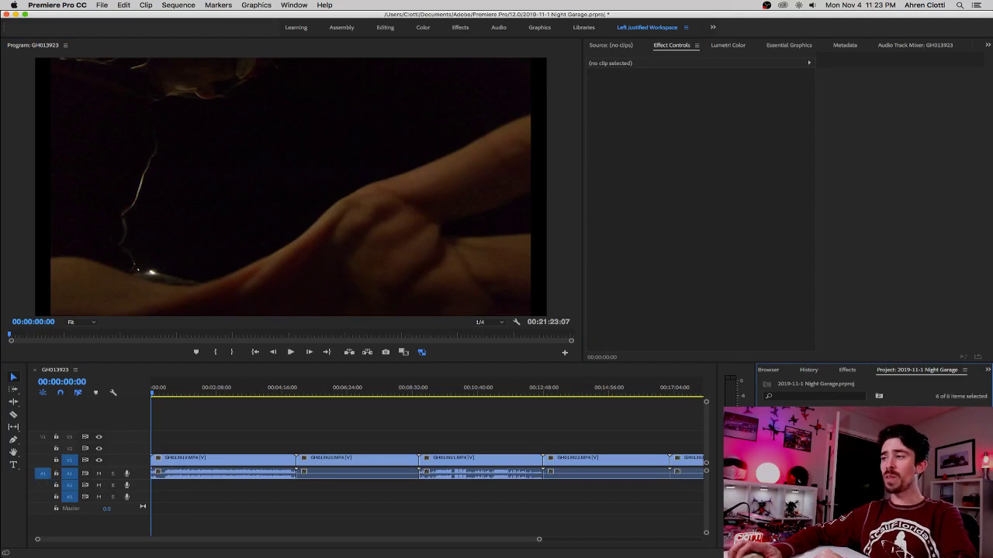
Step: Open the Create Proxies settings for all project items and review the format, preset and destination options
right_click(792, 303)
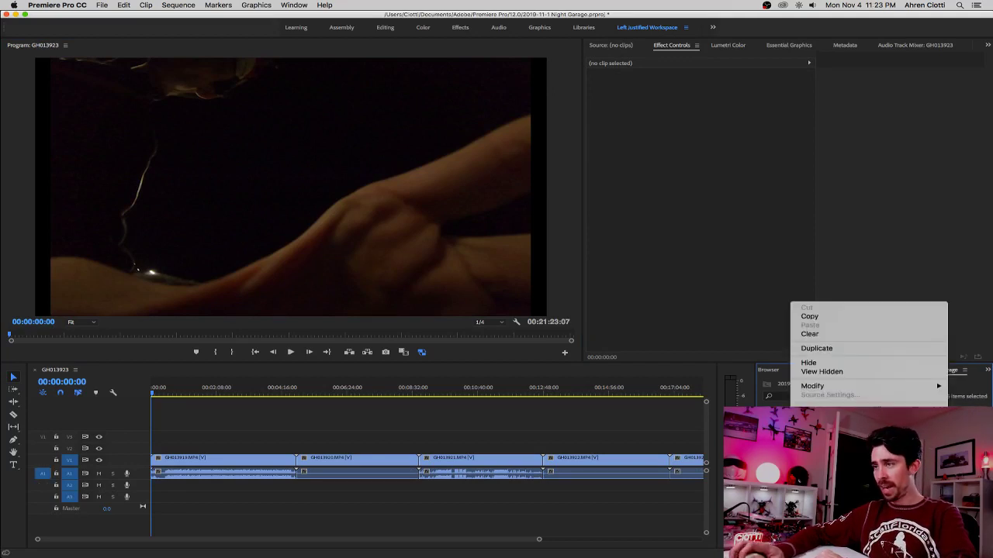
mouse_move(823, 489)
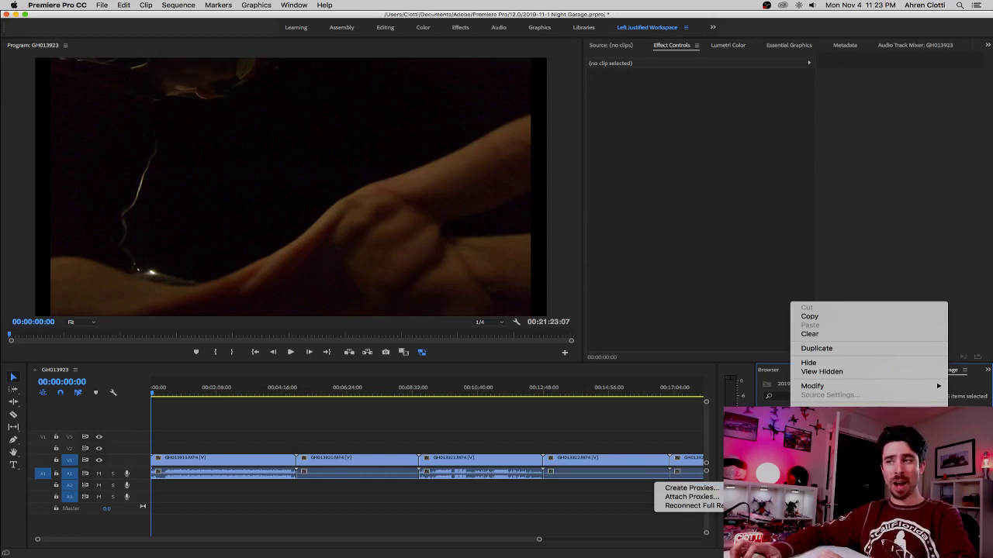
left_click(709, 488)
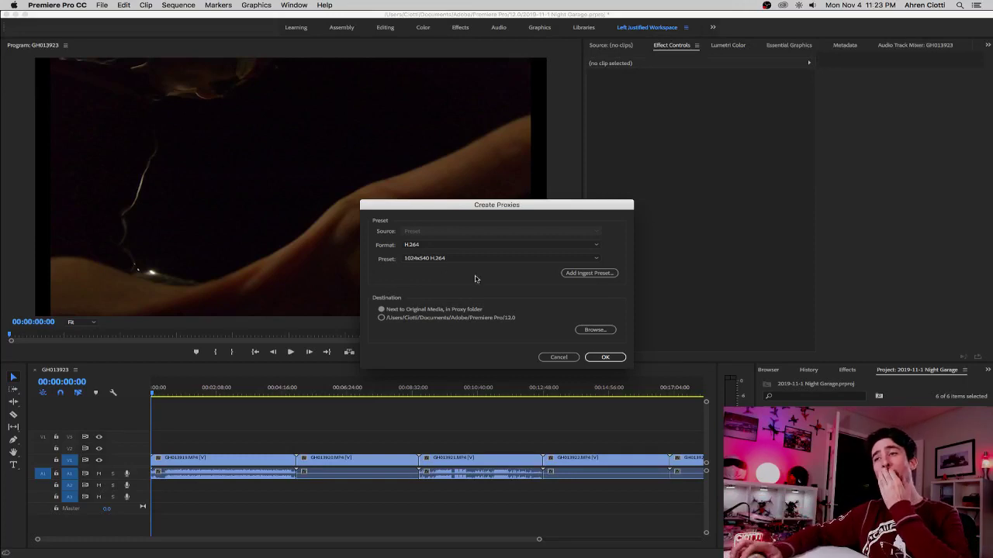
left_click(566, 358)
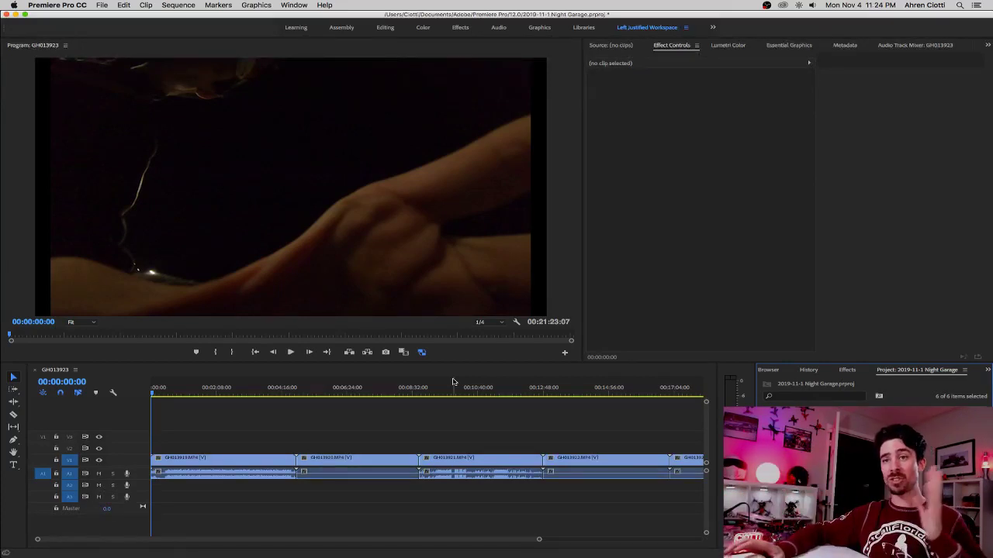
left_click(120, 391)
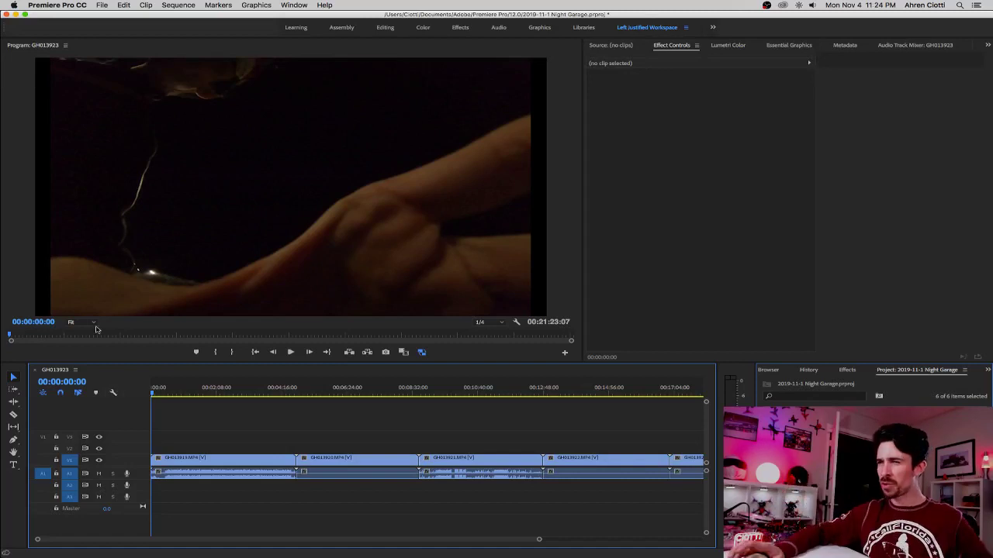
left_click(853, 466)
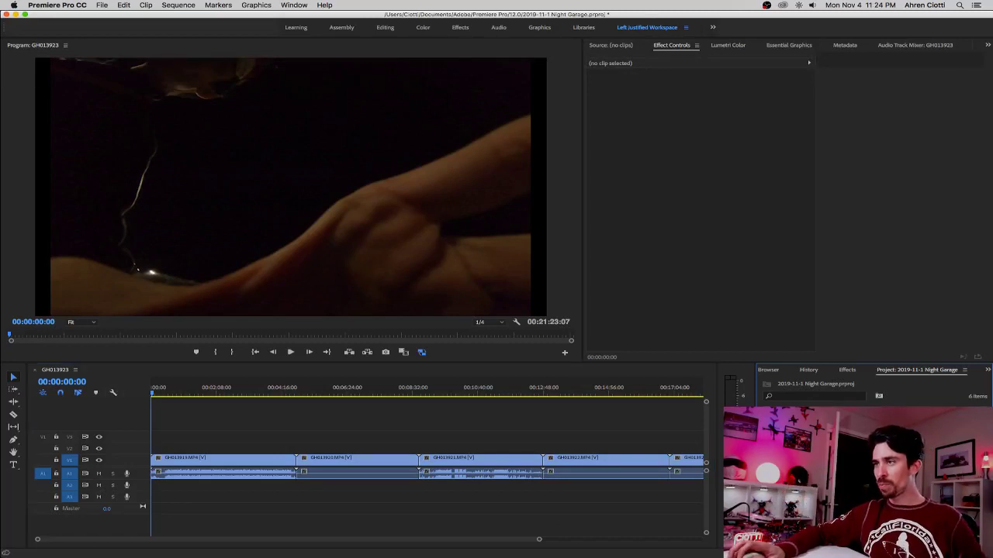
key("super+i")
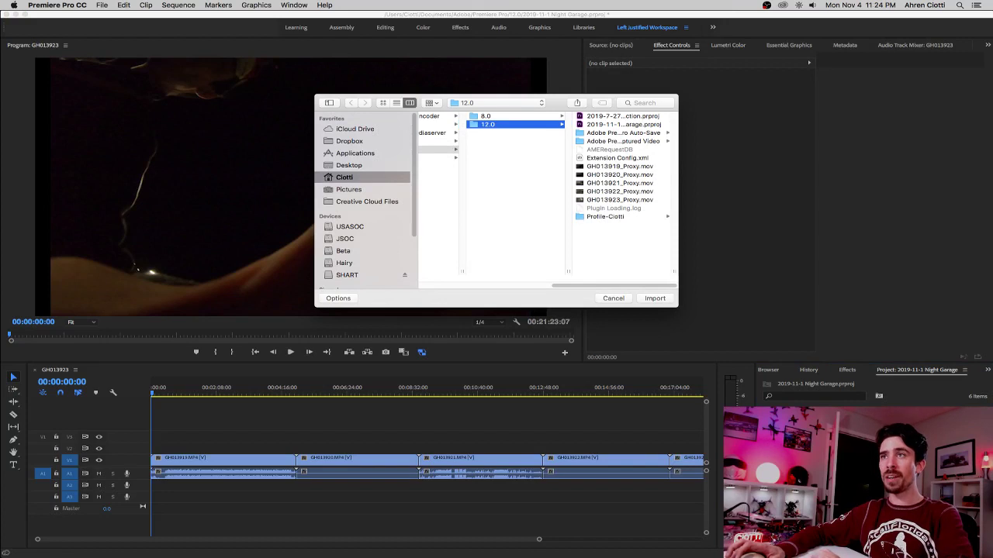
left_click(614, 299)
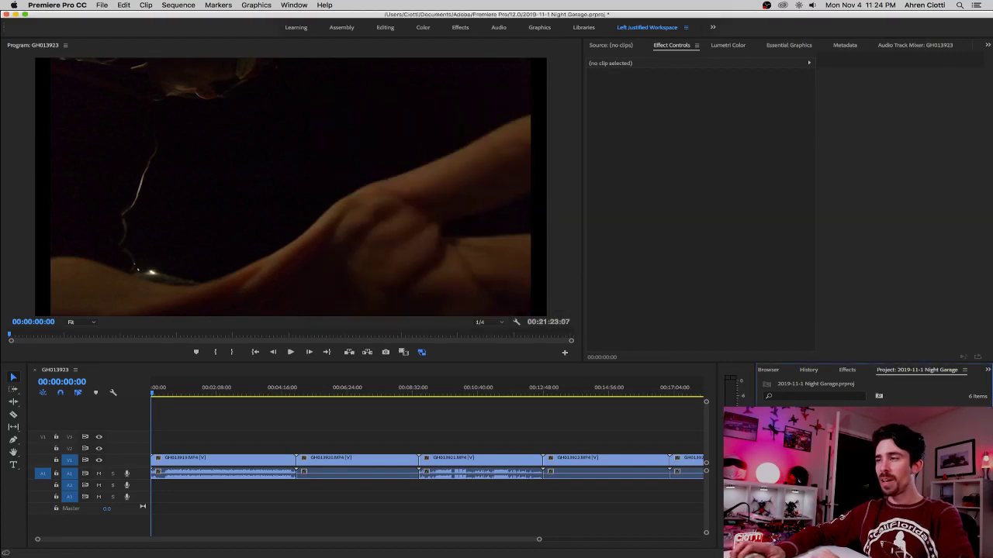
right_click(789, 407)
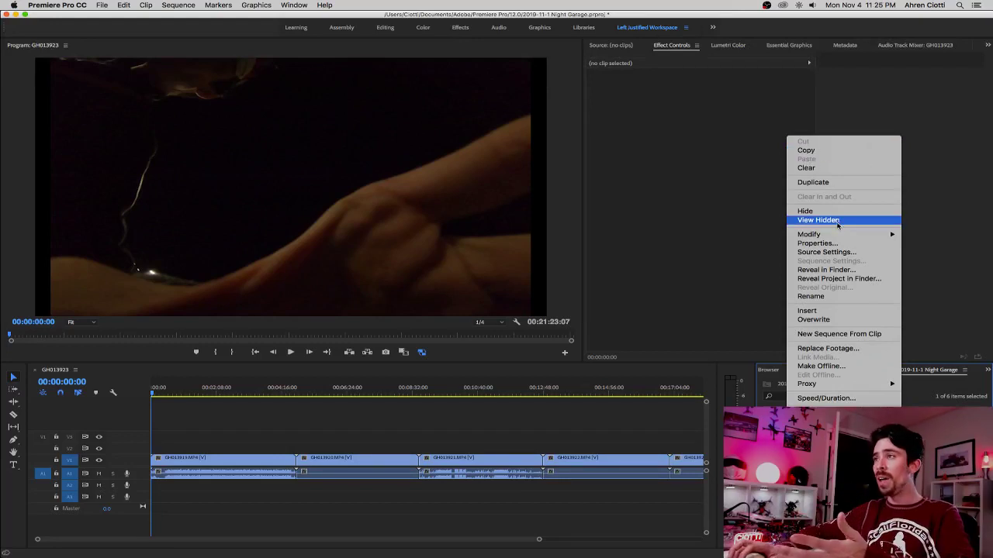
mouse_move(838, 234)
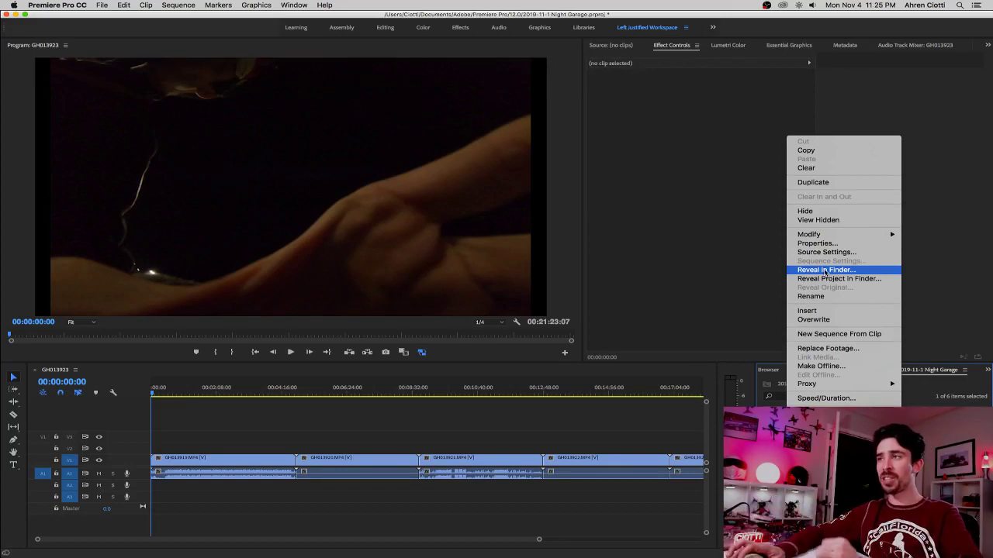
mouse_move(824, 236)
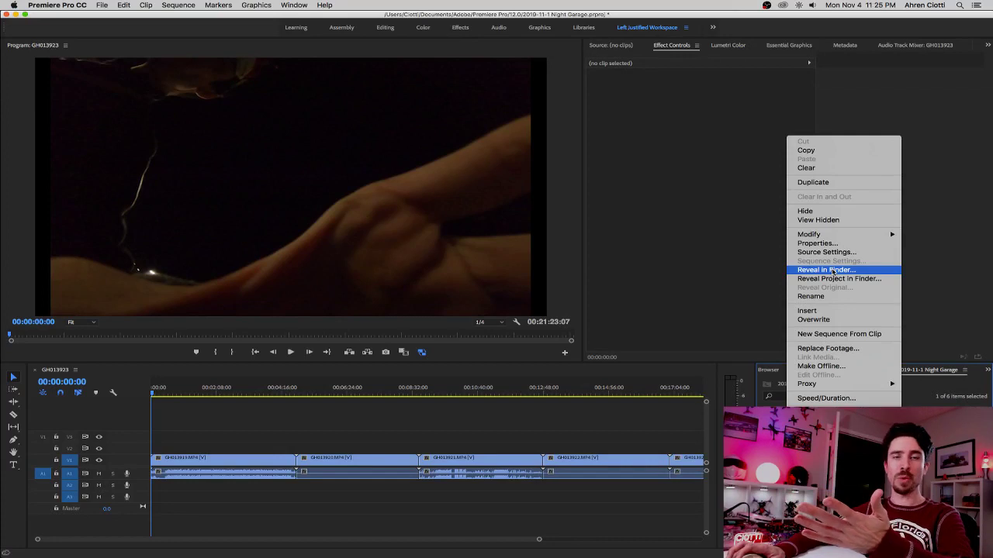
left_click(539, 369)
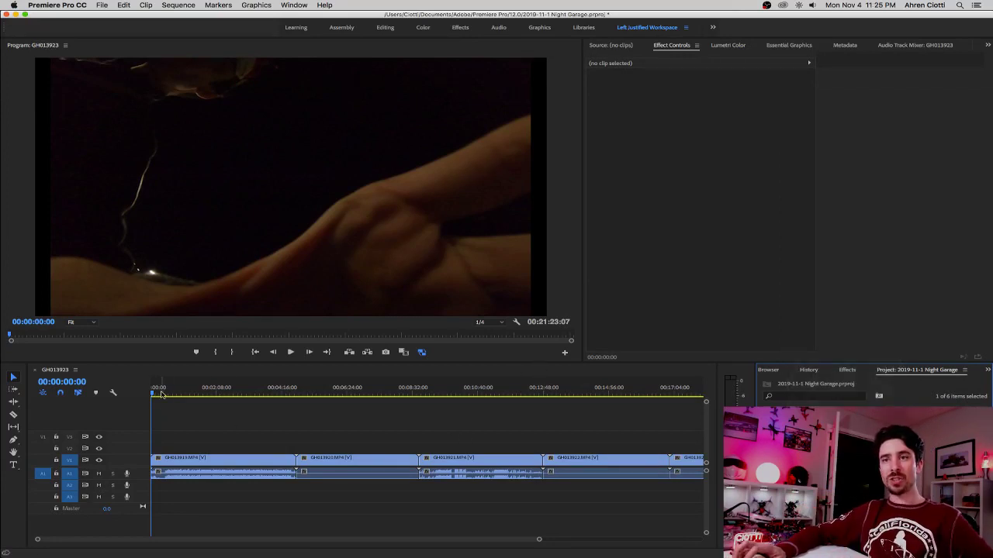
Step: Play the sequence from its start with proxies enabled and stop after about 7 seconds
left_click(134, 390)
key("space")
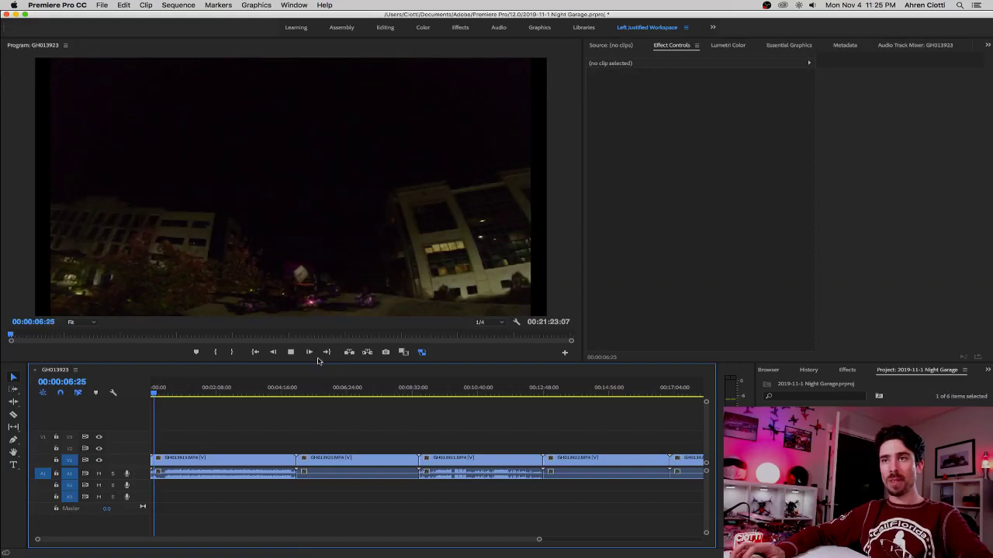
left_click(291, 353)
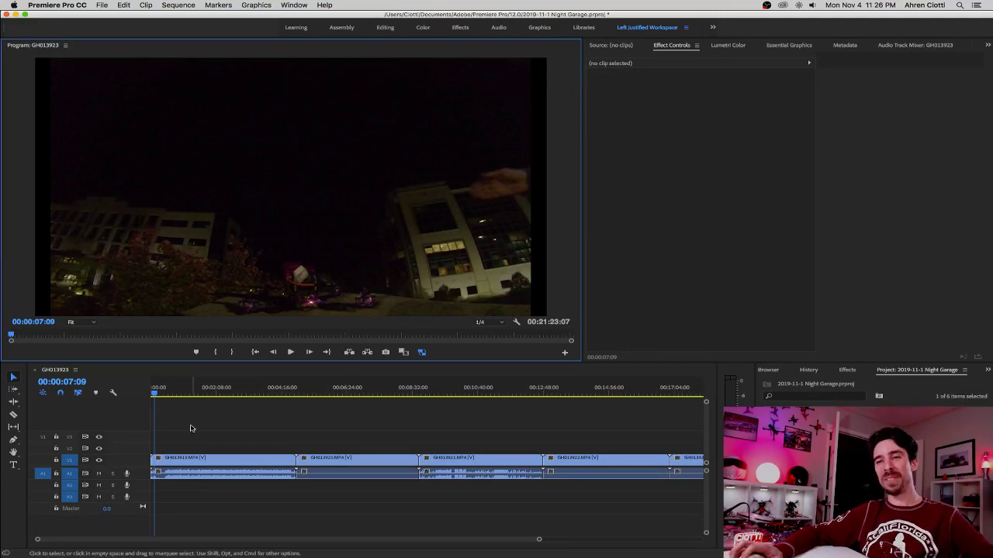
Step: Play the sequence from the beginning and lower the Audio 1 track volume to -19.7 dB in the Audio Track Mixer
left_click(64, 385)
key("Home")
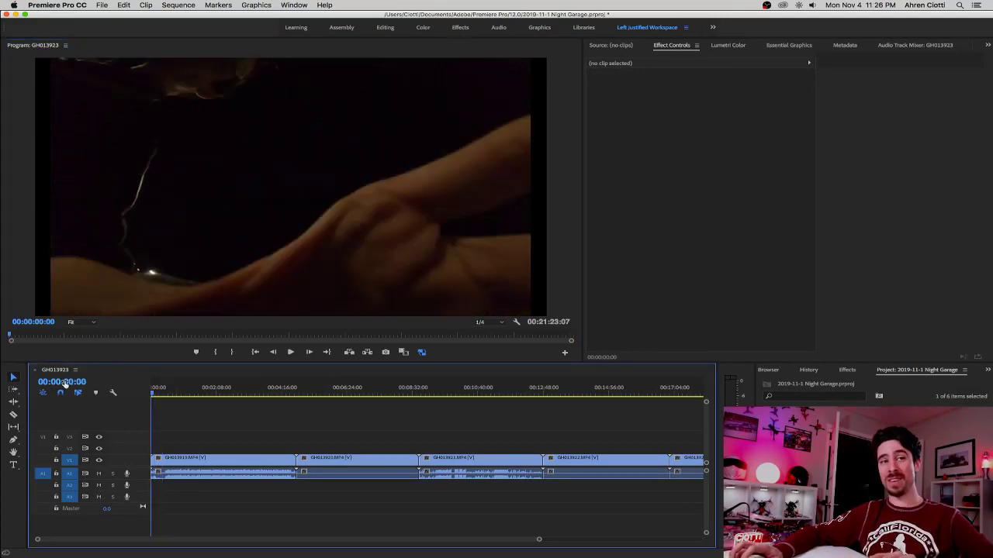
key("space")
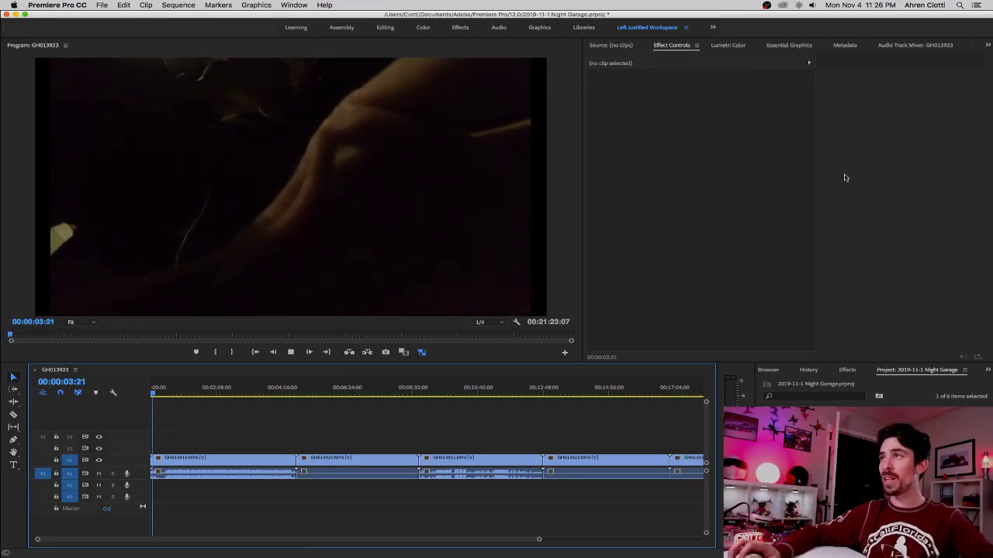
left_click(911, 45)
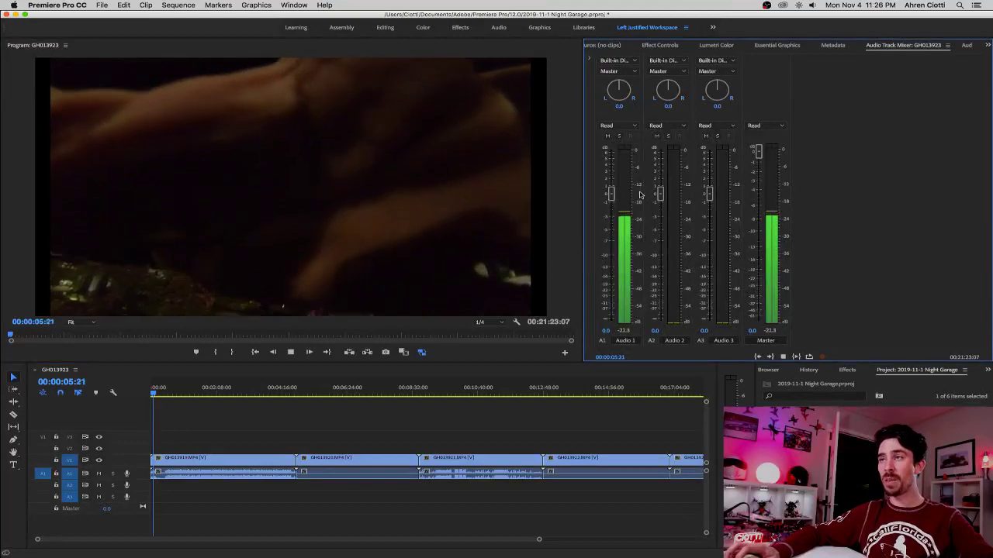
left_click_drag(610, 192, 611, 285)
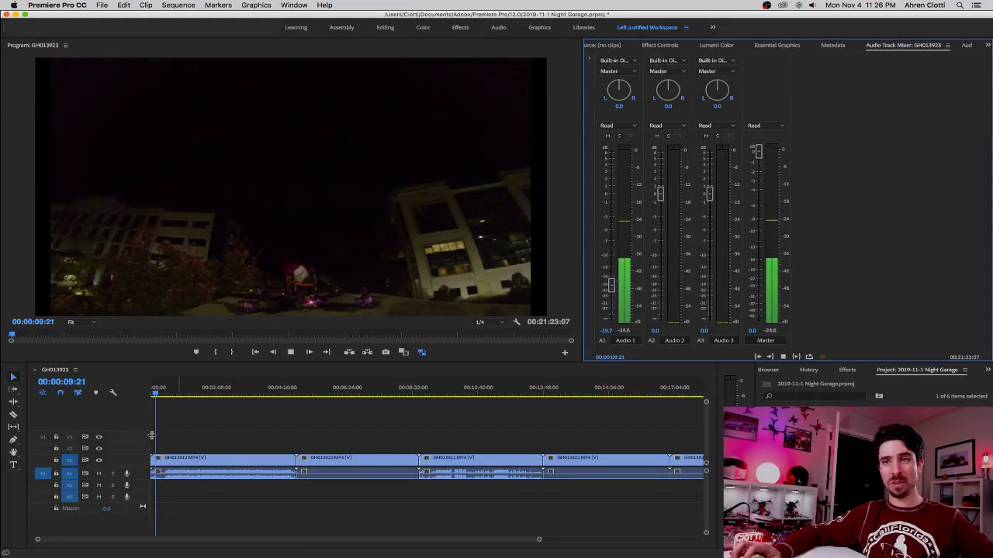
Step: Play the sequence from about 00:00:22, briefly maximize the Program monitor, and stop playback at about 00:00:40
left_click(162, 395)
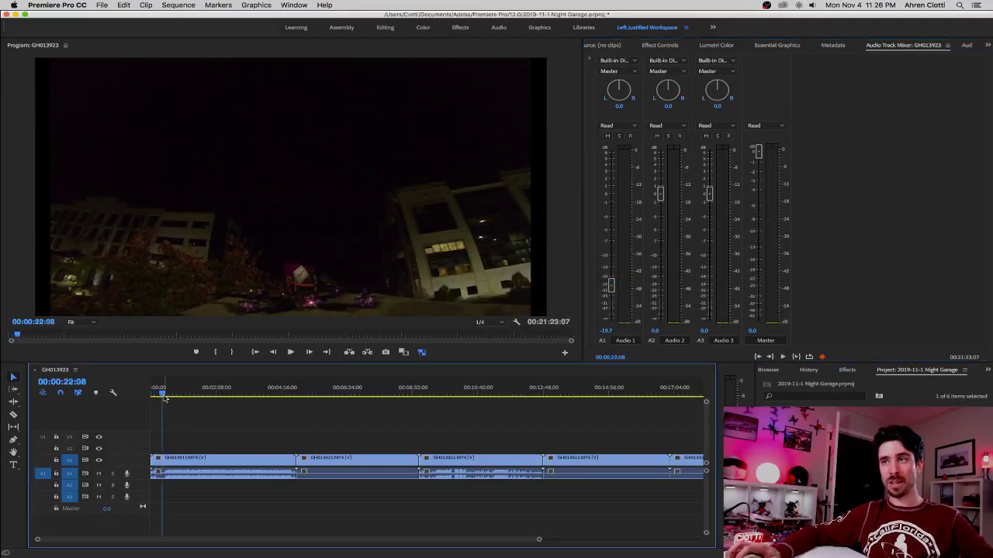
key("space")
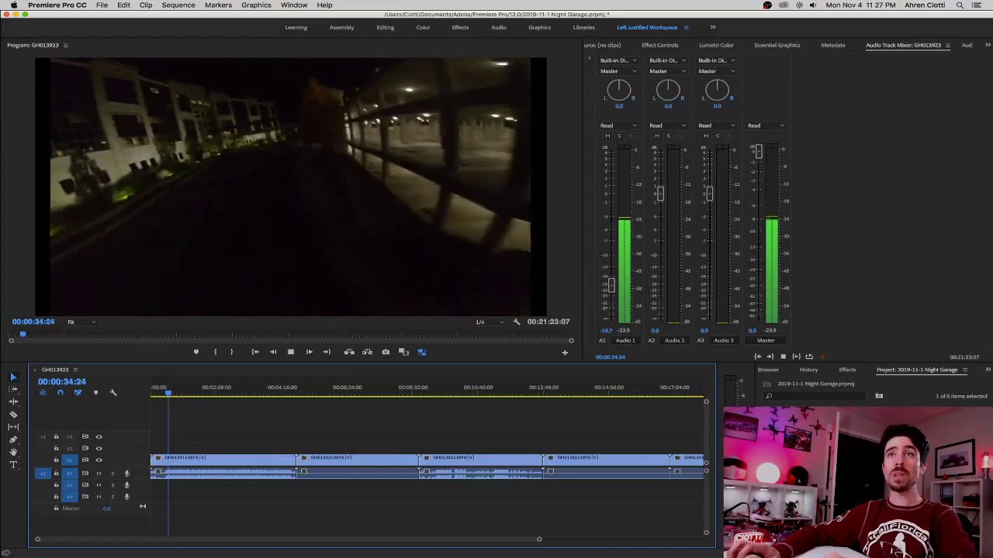
left_click(48, 48)
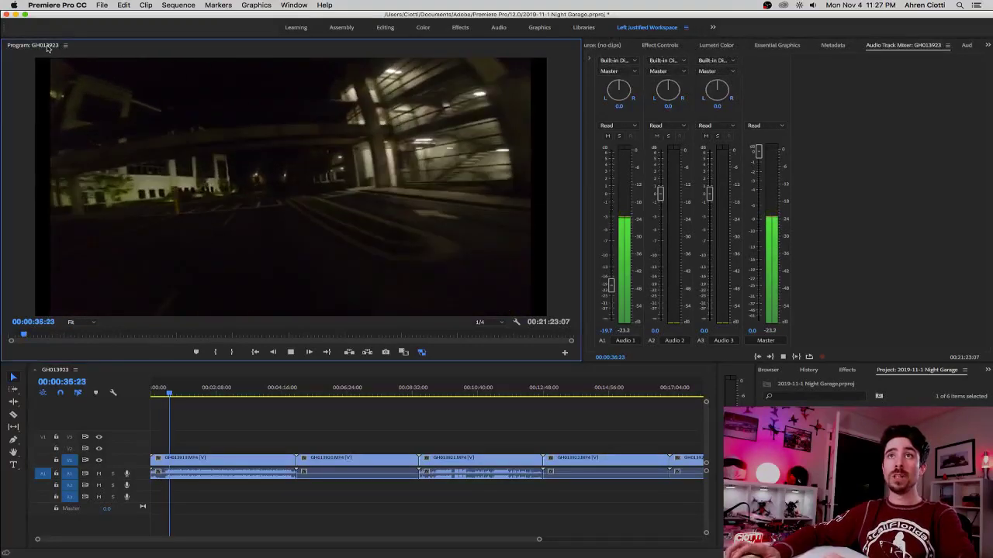
key("grave")
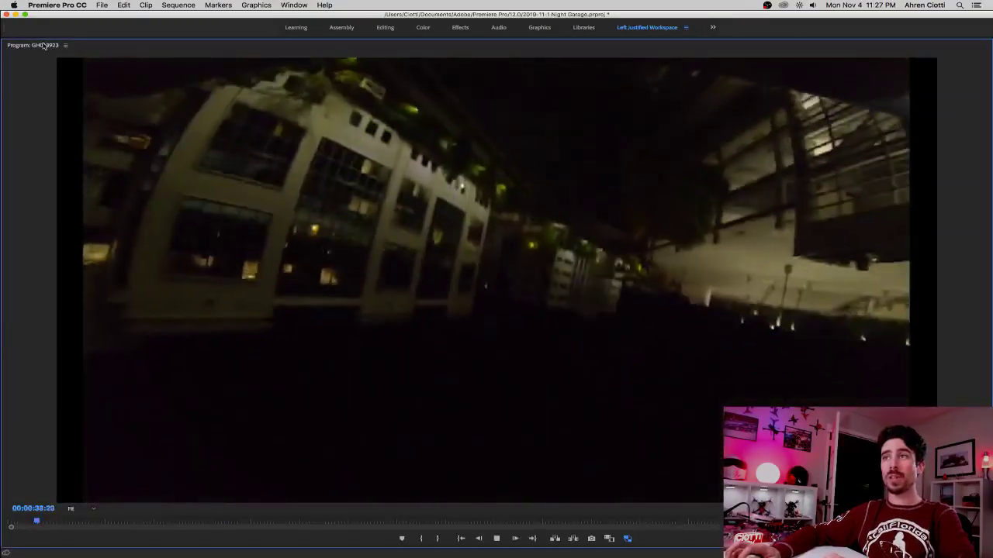
key("grave")
key("space")
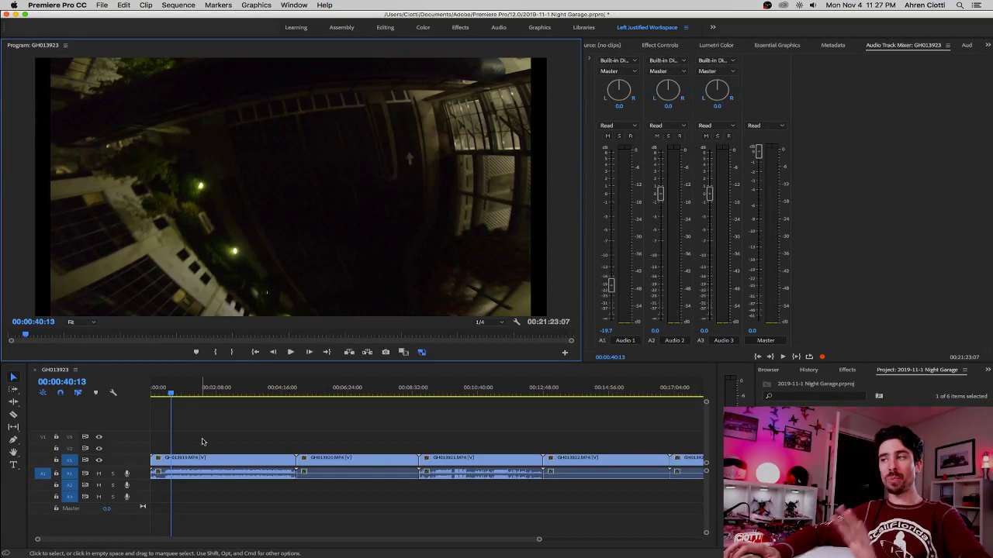
Step: Create an adjustment layer in the project at 2704 × 1520, 29.97 fps Non-Drop-Frame, with square pixels
key("shift+1")
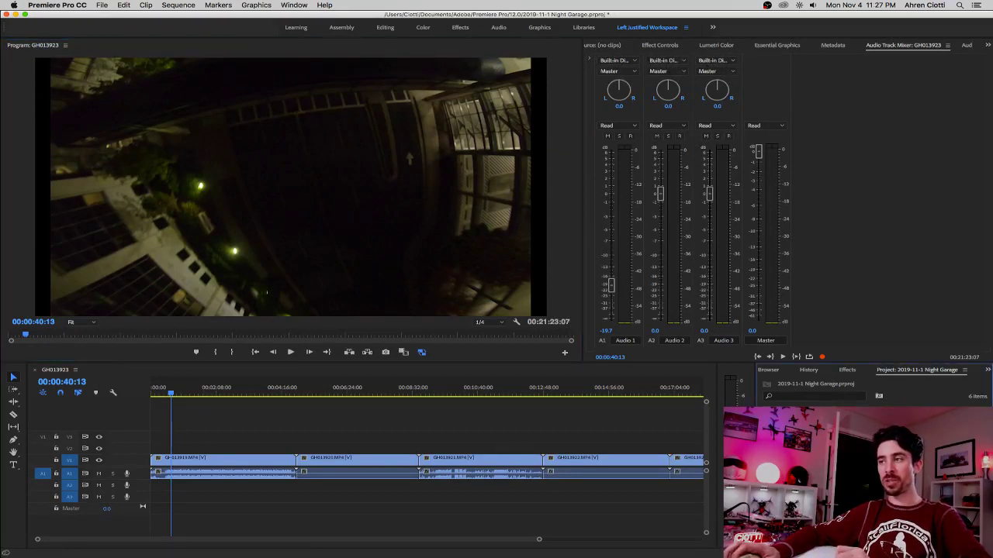
left_click(958, 551)
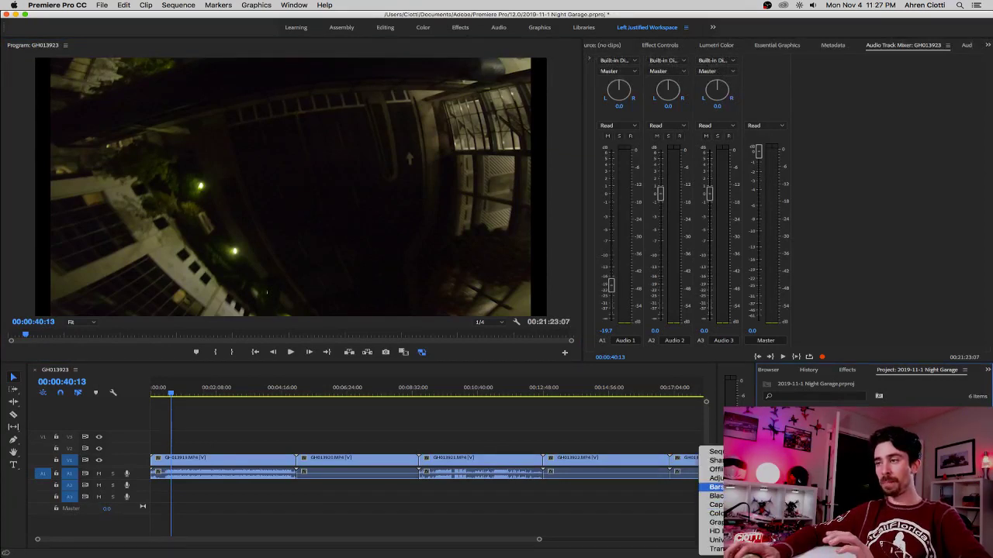
left_click(714, 478)
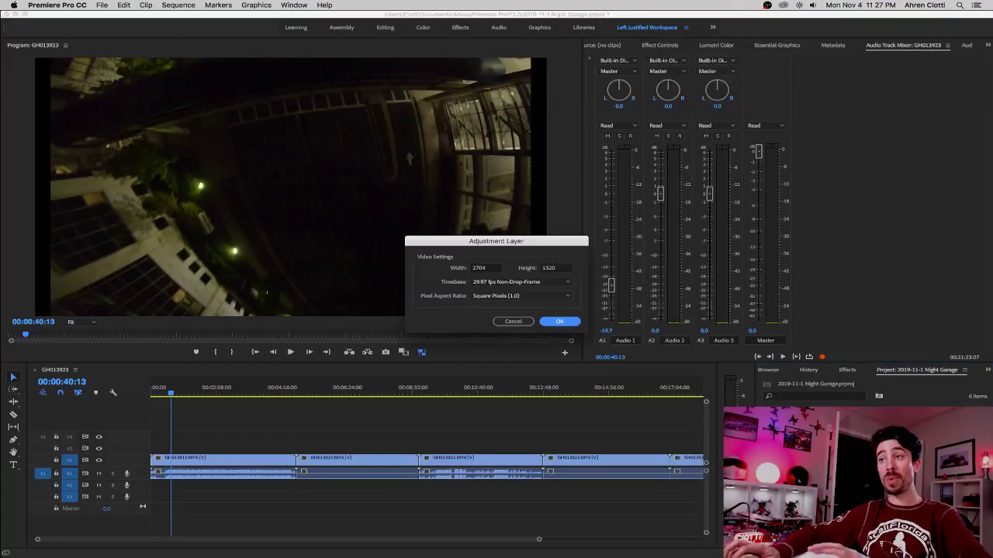
left_click(555, 321)
Step: Place the adjustment layer on V2 at the sequence start and extend it to the end of the last video clip
left_click_drag(768, 418, 157, 448)
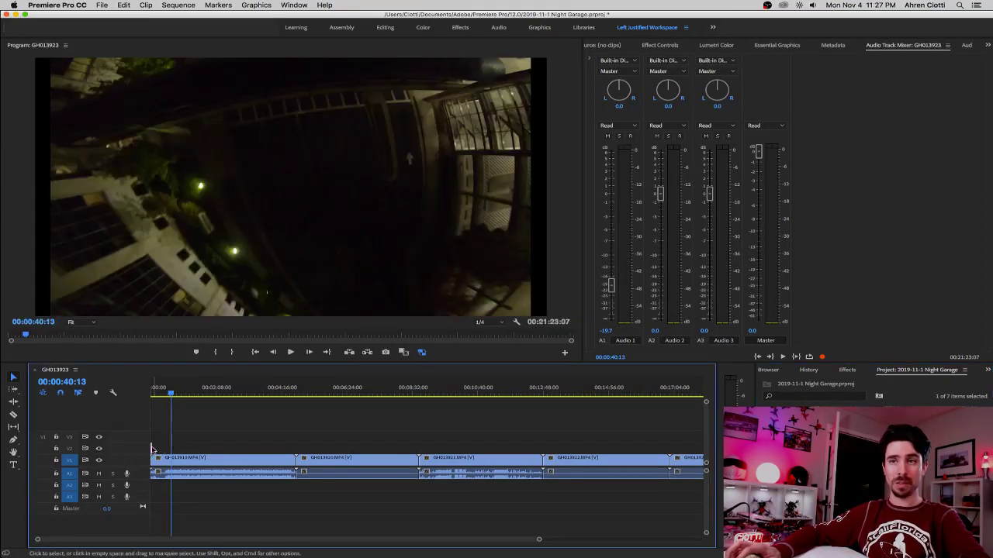
key("equal")
key("equal")
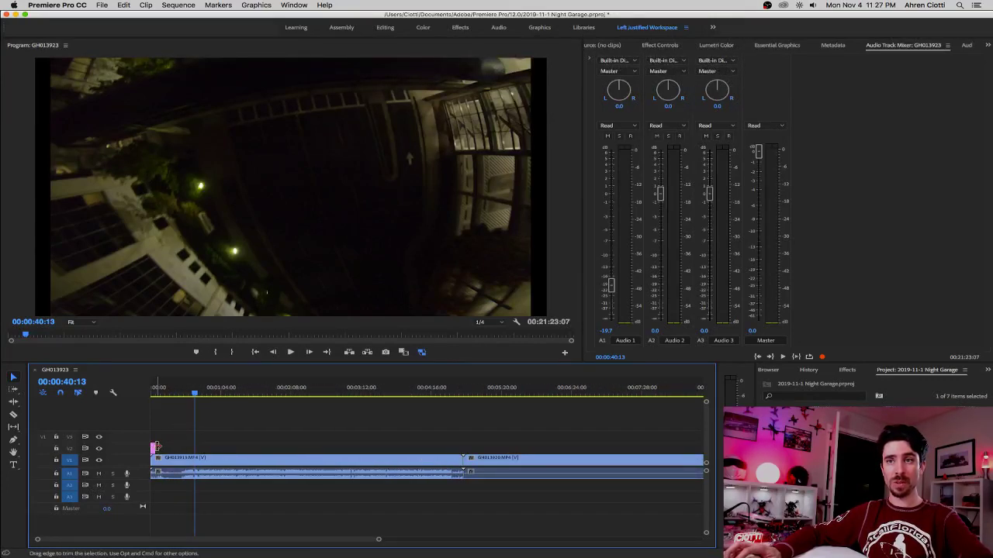
left_click_drag(153, 448, 605, 447)
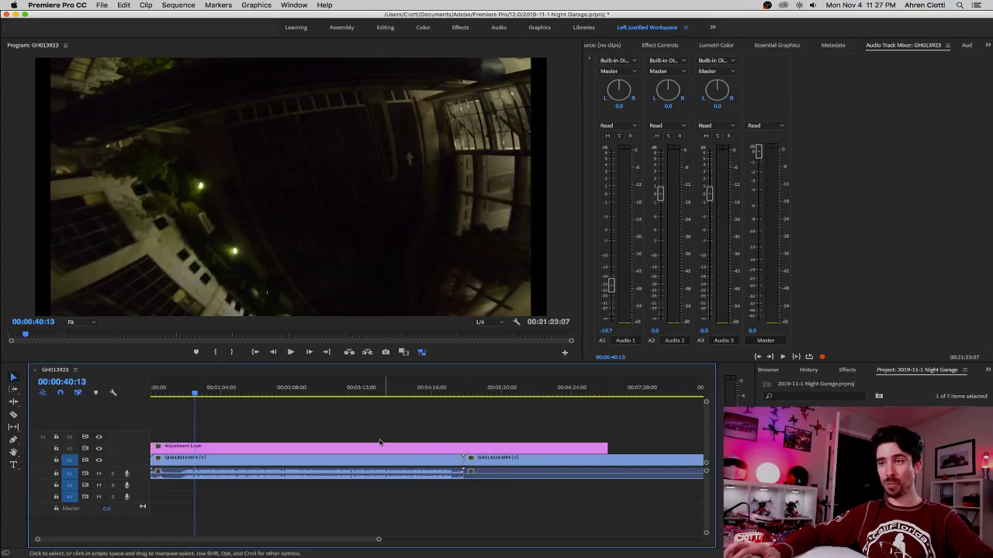
key("minus")
key("minus")
key("minus")
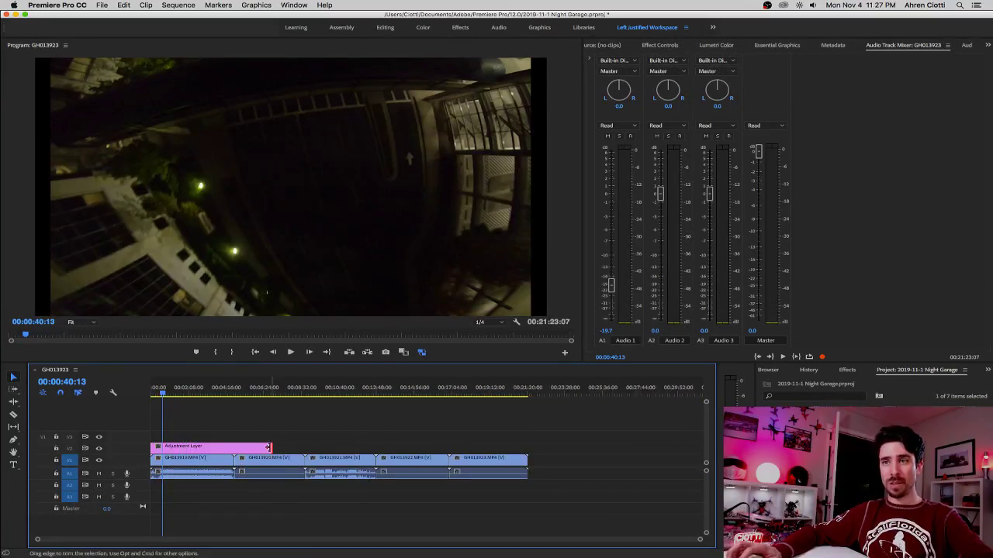
left_click_drag(273, 448, 527, 447)
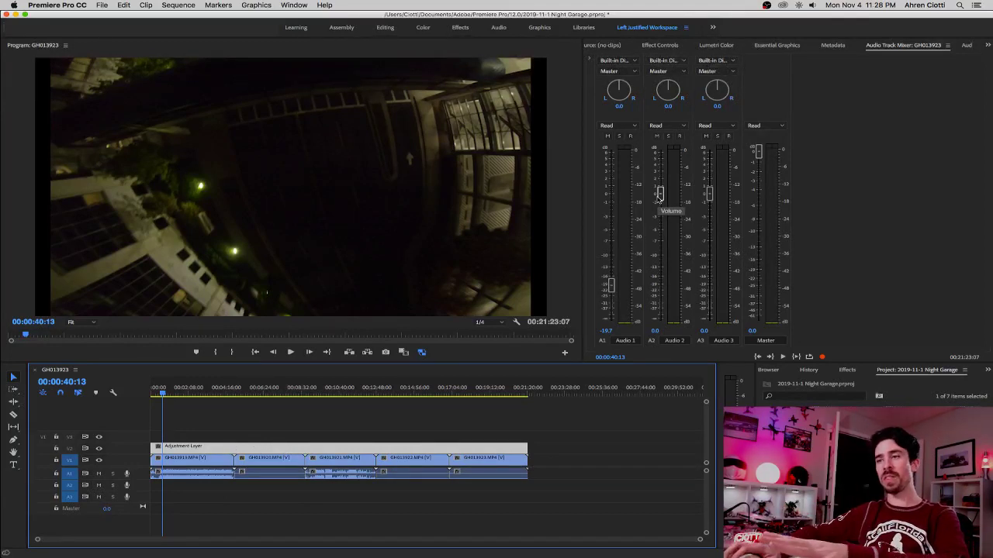
Step: Raise the adjustment layer's Lumetri Basic Correction exposure to 0.8 and shadows to 41.4
left_click(659, 45)
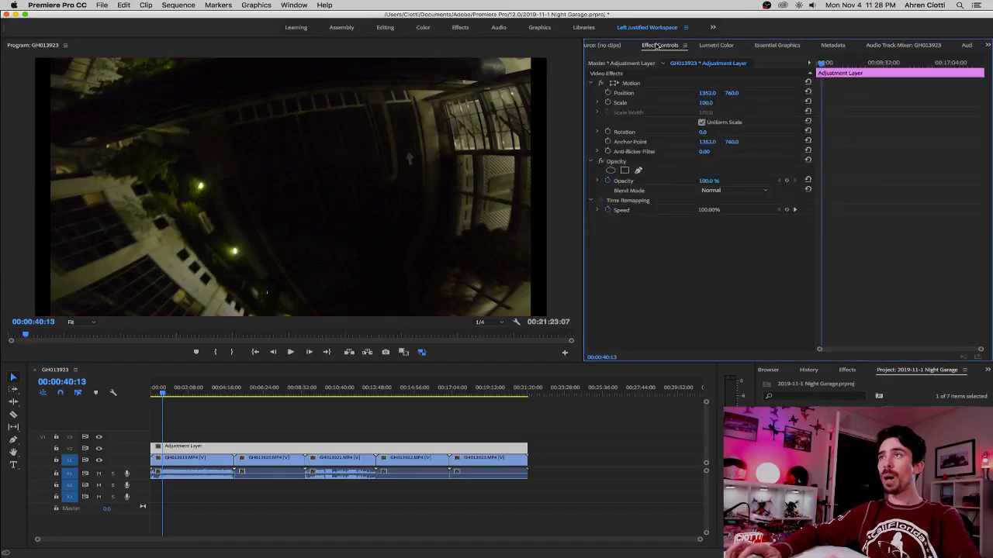
left_click(714, 46)
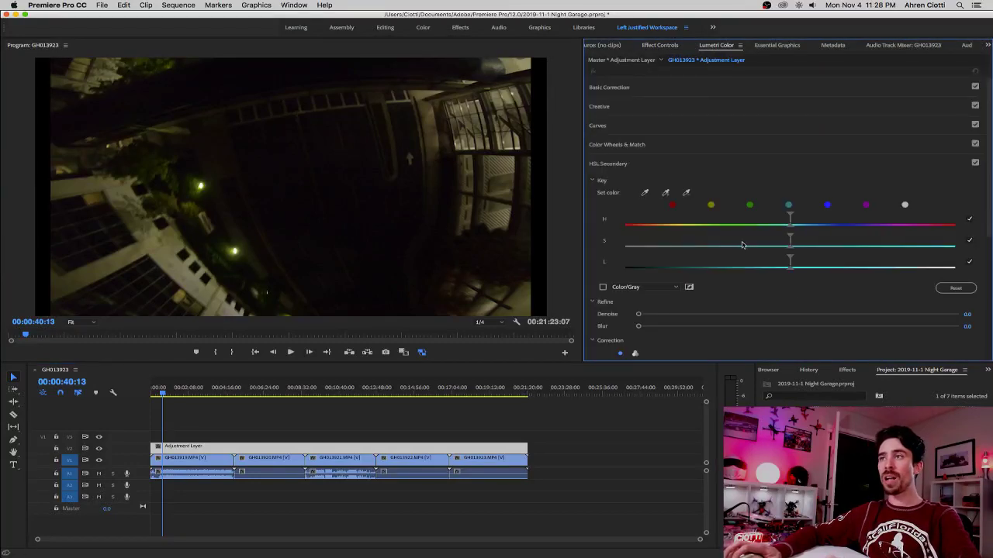
left_click(604, 89)
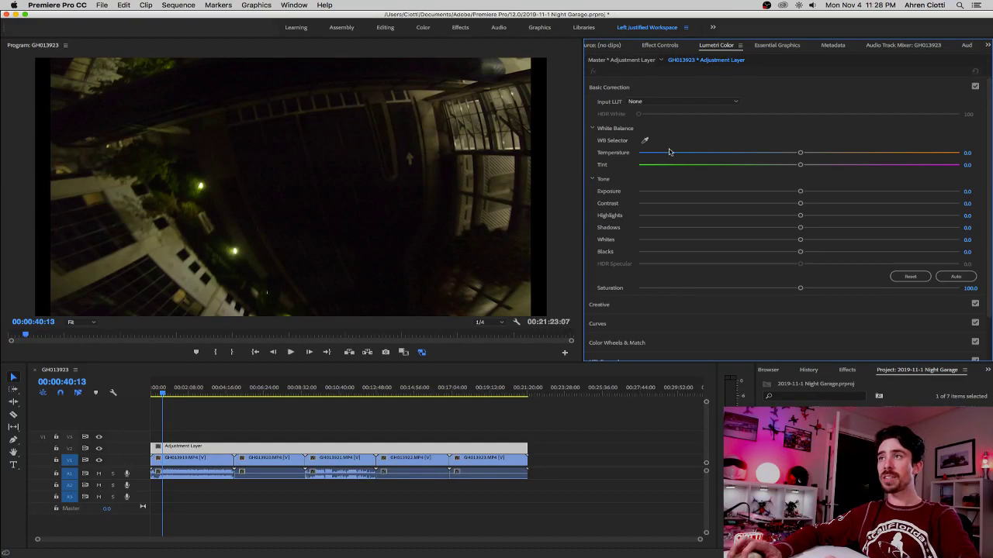
left_click_drag(801, 193, 823, 191)
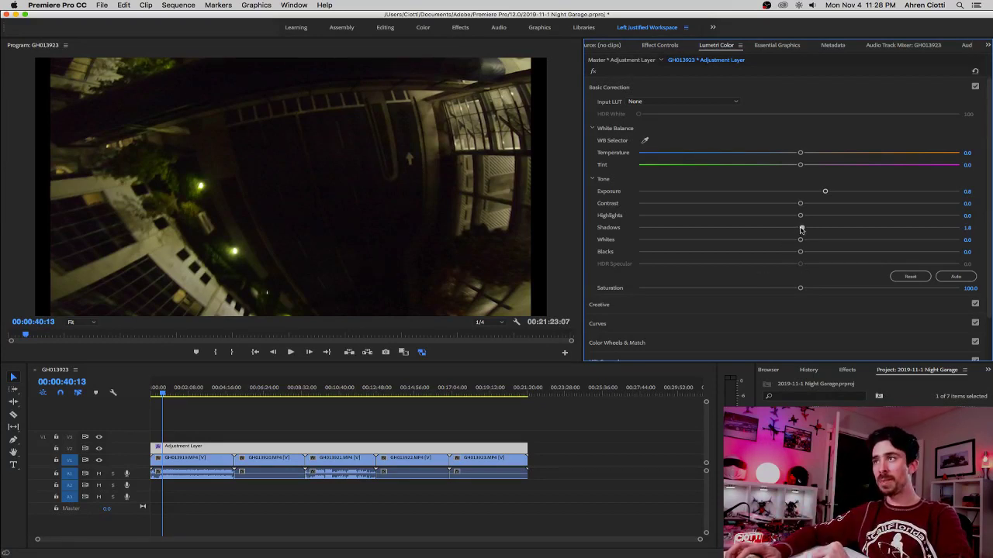
left_click_drag(801, 229, 865, 235)
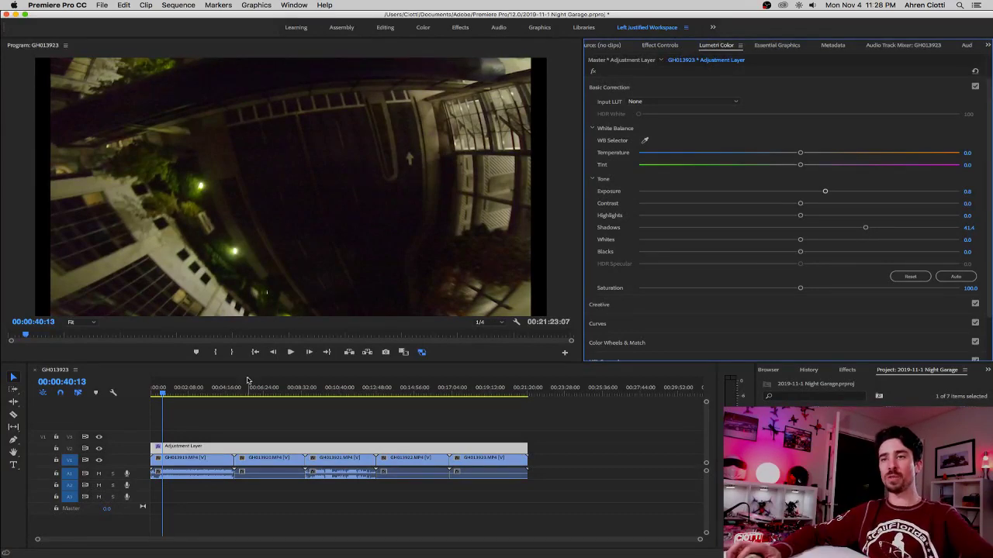
Step: Play the brightened footage, scrub back near the start and forward again, and stop playback at 00:01:06:11
left_click(290, 352)
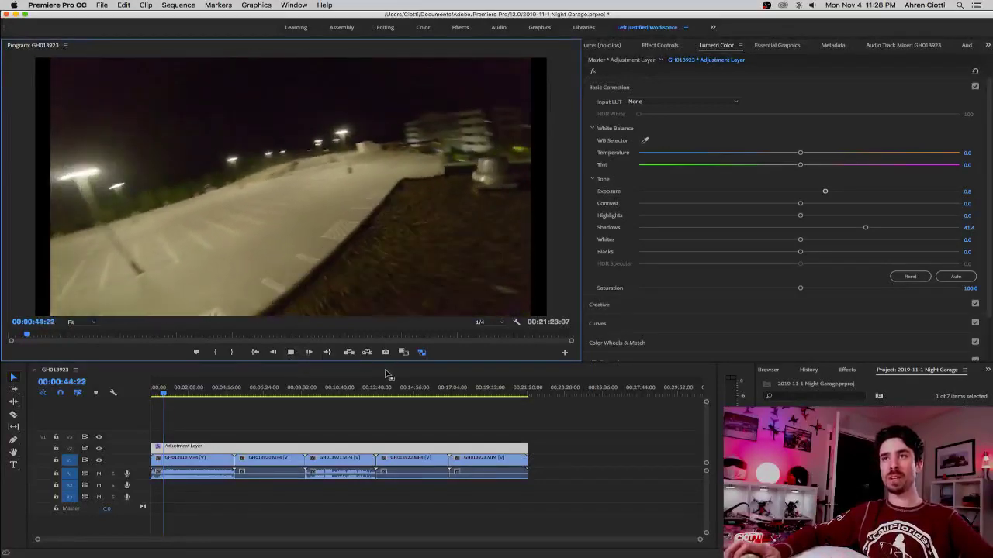
left_click(155, 394)
left_click(155, 395)
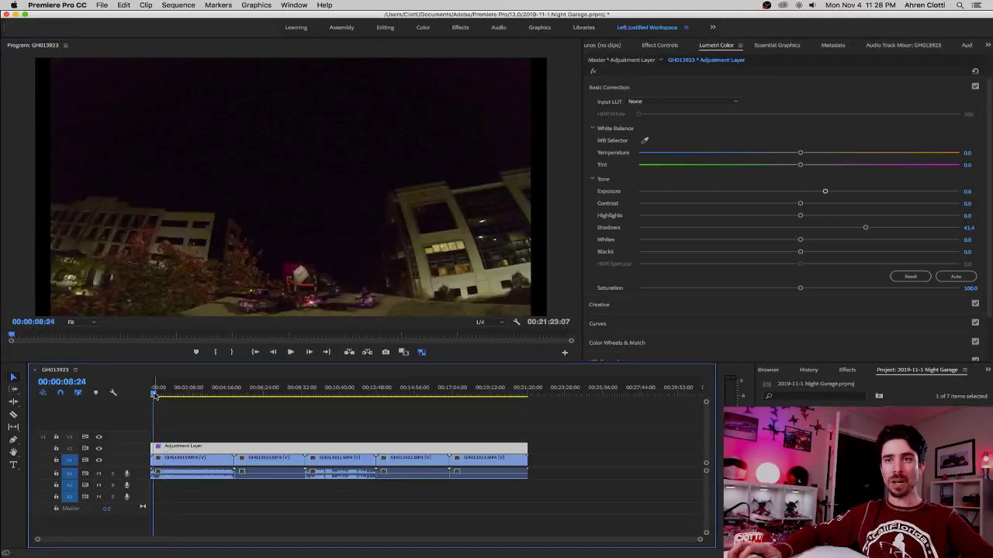
left_click_drag(154, 395, 162, 396)
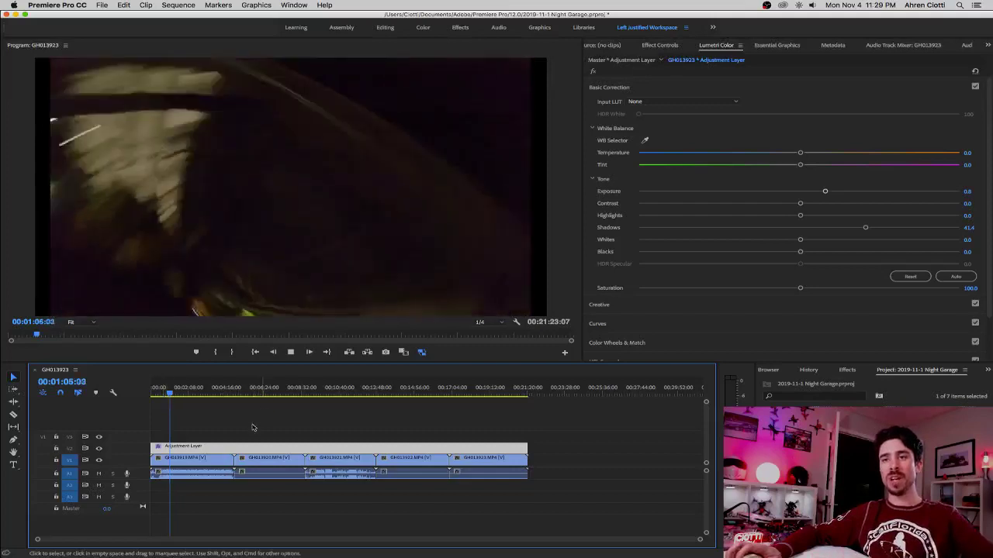
key("space")
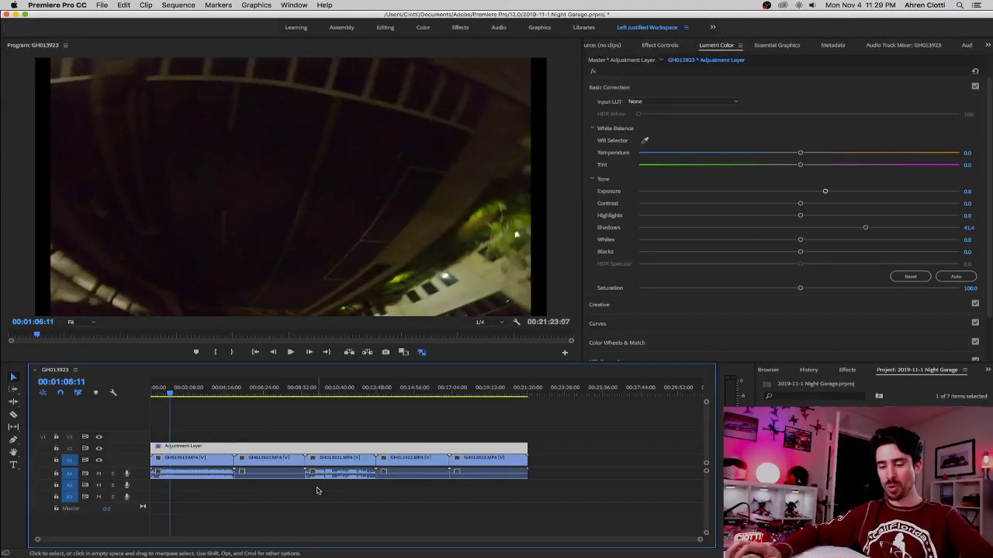
Step: Step frame by frame around 00:01:06 and back past 00:01:04:22 to look for a cut point
scroll(233, 457, "up", 4)
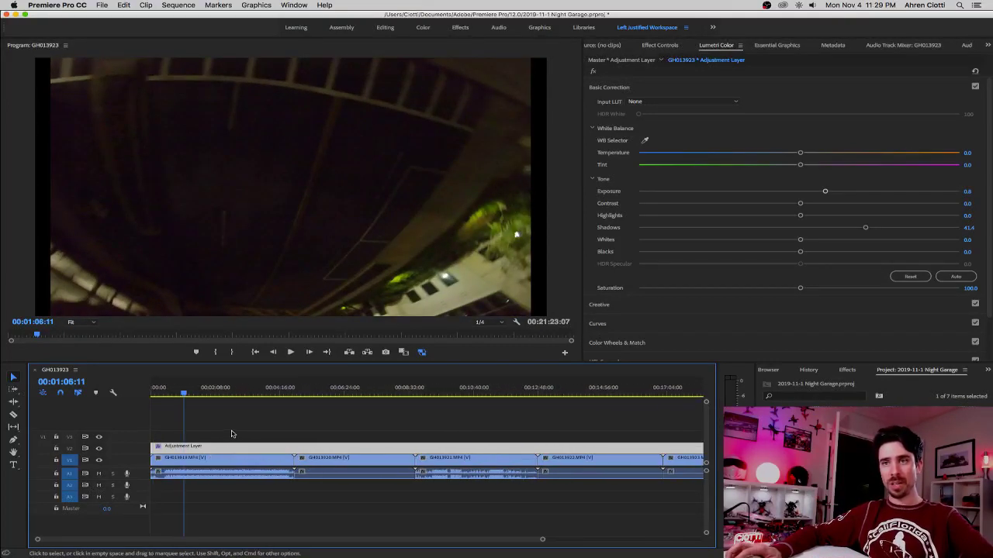
key("Right")
key("Right")
key("Right")
key("Right")
key("Right")
key("Right")
key("Right")
key("Right")
key("Right")
key("Right")
key("Right")
key("Right")
key("Right")
key("Right")
key("Right")
key("Right")
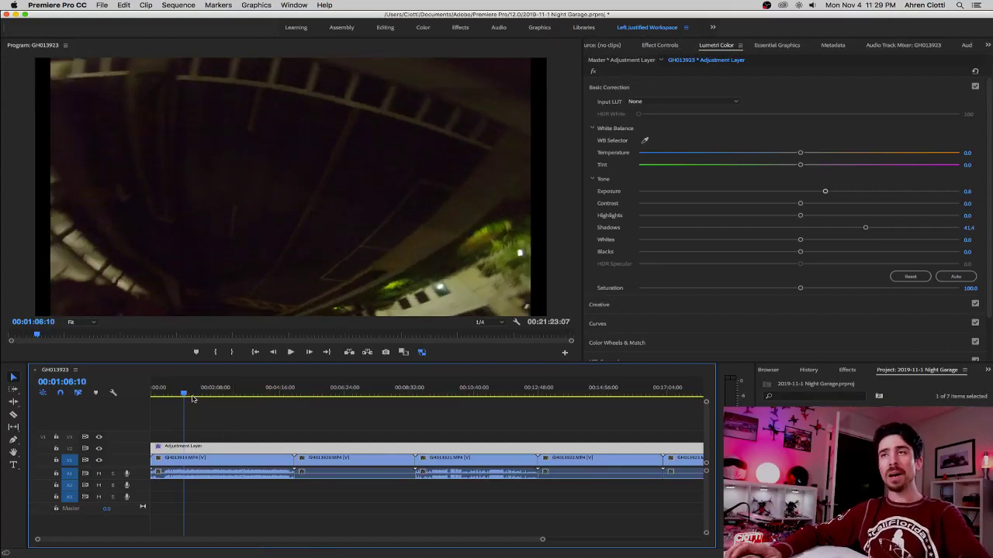
key("Left")
key("Left")
key("Left")
key("Left")
key("Left")
key("Left")
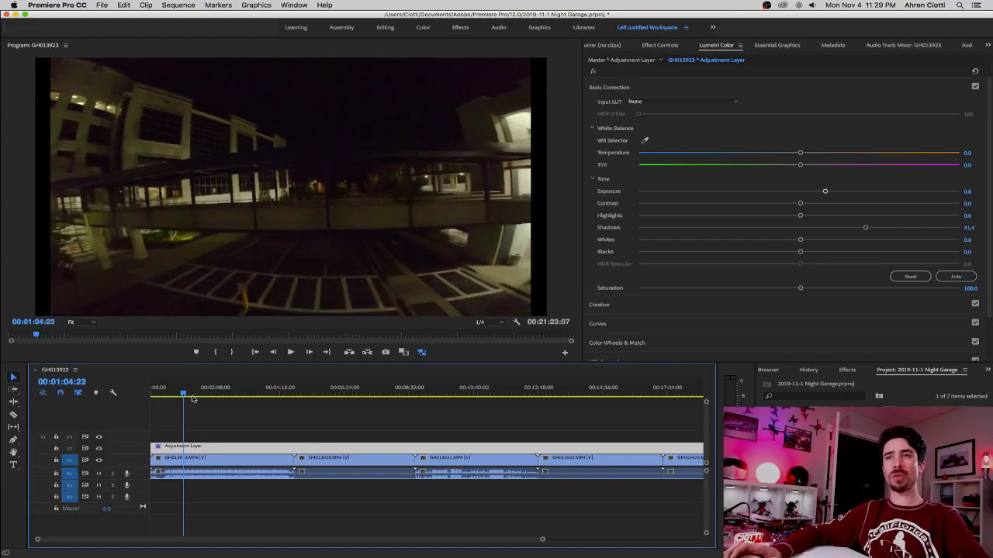
key("Left")
key("Left")
key("Left")
key("Left")
key("Left")
key("Left")
Step: Replay the footage from about 00:00:45 and stop at 00:01:01:07
left_click_drag(175, 395, 173, 396)
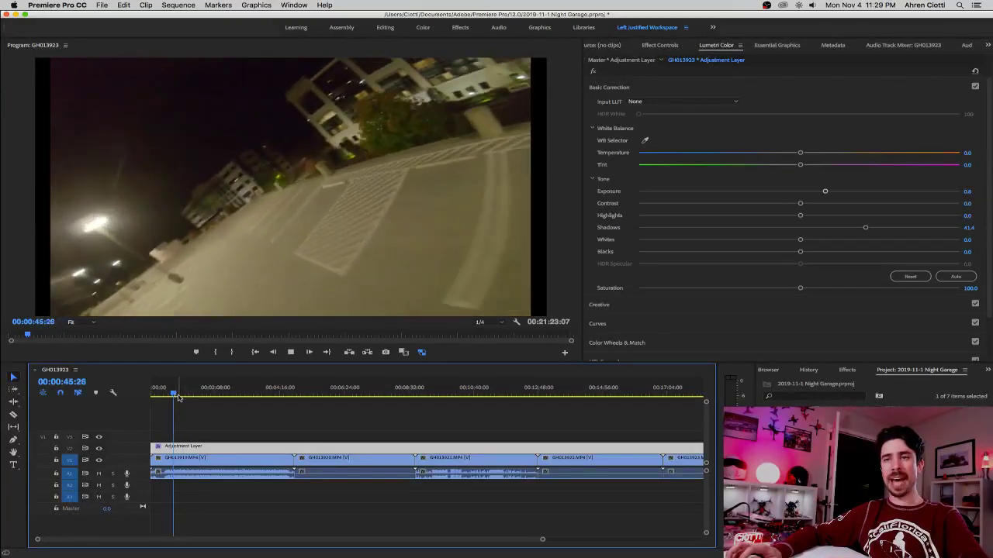
scroll(207, 470, "up", 3)
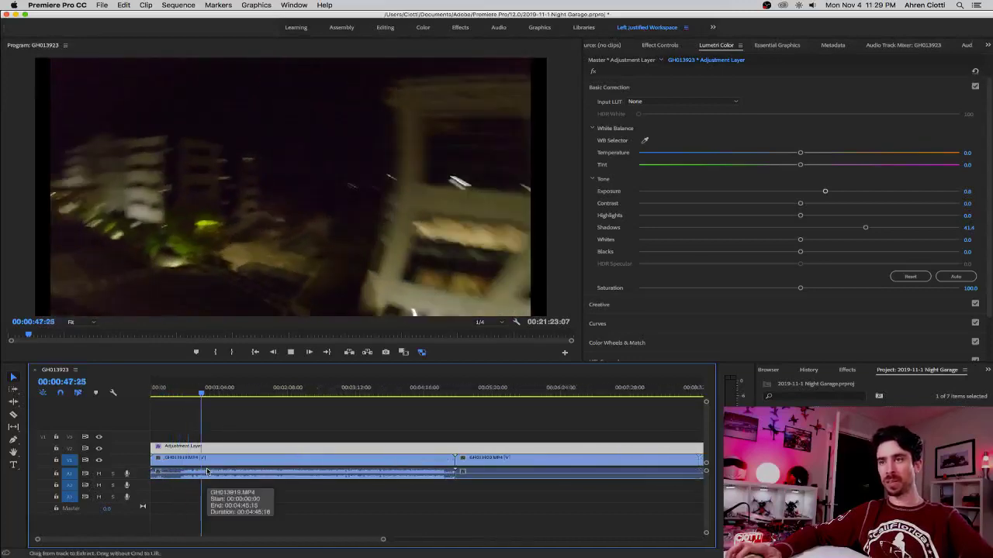
scroll(214, 467, "up", 3)
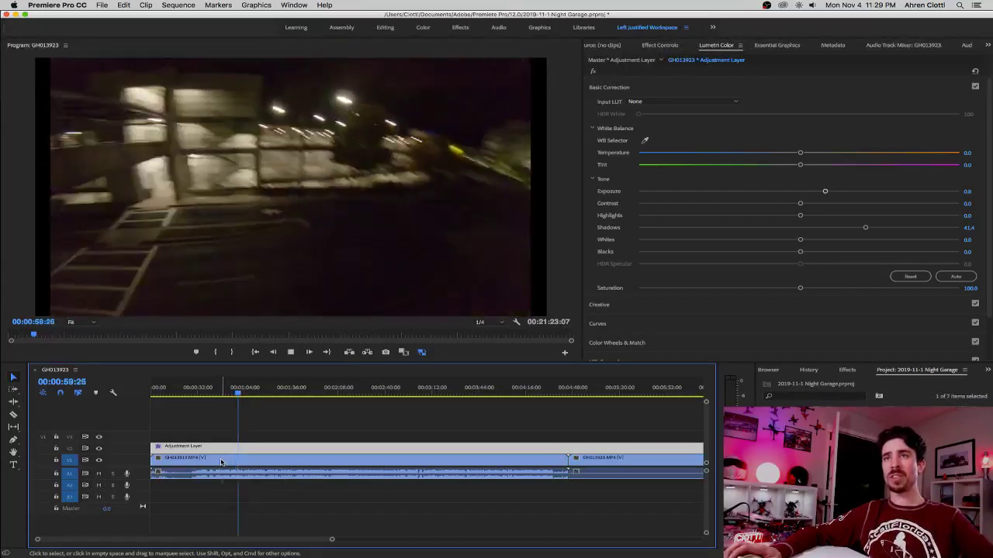
key("space")
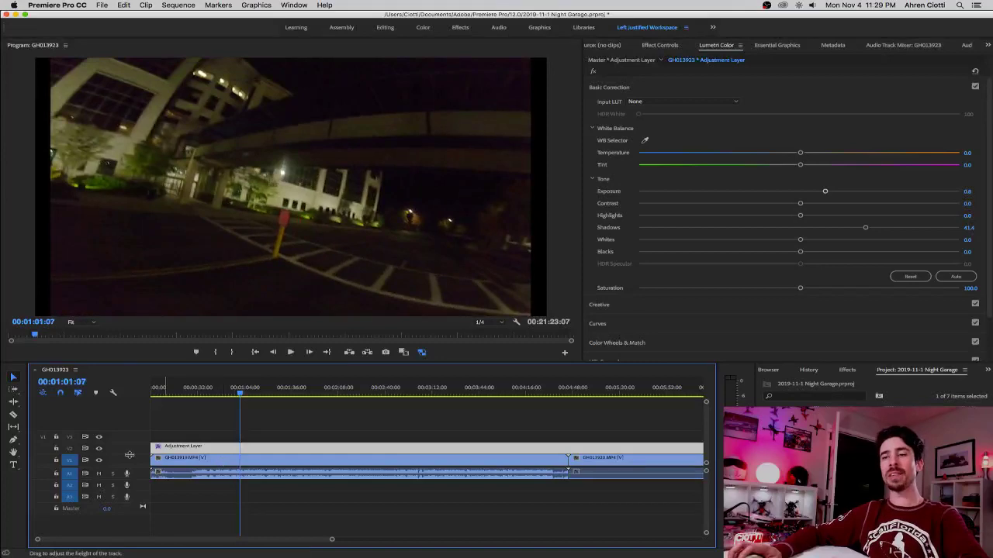
Step: Move the playhead back frame by frame to about 00:00:58:25, and forward again to the cut point at 00:00:59:06
key("Left")
key("Left")
key("Left")
key("Left")
key("Left")
key("Left")
key("Left")
key("Left")
key("Left")
key("Left")
key("Left")
key("Left")
key("Left")
key("Left")
key("Left")
key("Left")
key("Left")
key("Left")
key("Left")
key("Left")
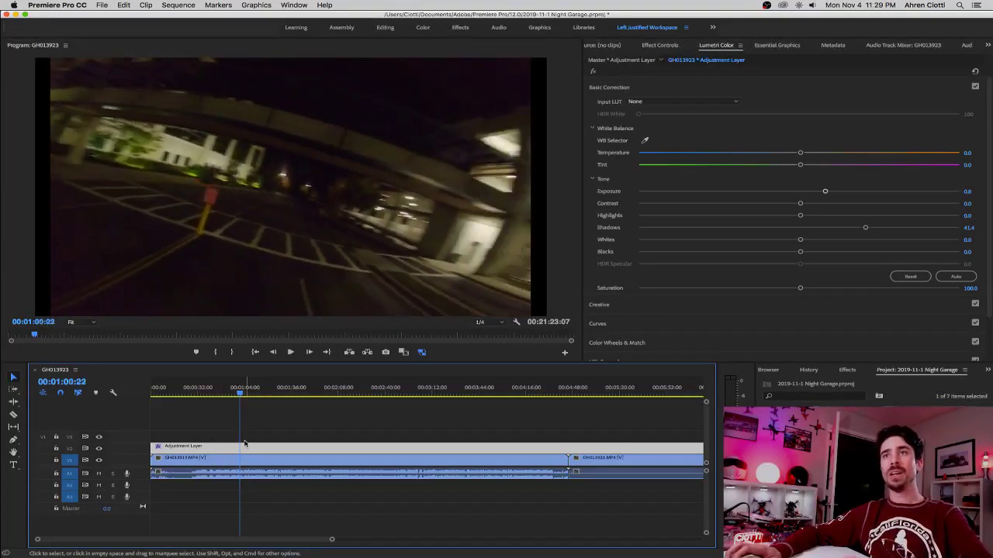
key("Left")
key("Left")
key("Left")
key("Left")
key("Left")
key("Left")
key("Left")
key("Left")
key("Left")
key("Left")
key("Left")
key("Left")
key("Left")
key("Left")
key("Left")
key("Left")
key("Left")
key("Left")
key("Left")
key("Left")
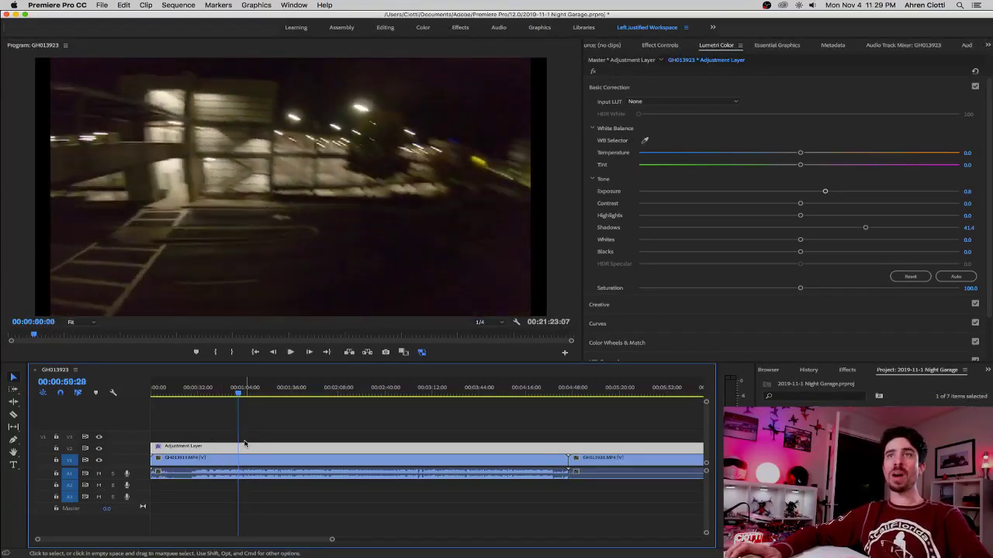
key("Left")
key("Left")
key("Left")
key("Left")
key("Left")
key("Left")
key("Left")
key("Left")
key("Left")
key("Left")
key("Left")
key("Left")
key("Left")
key("Left")
key("Left")
key("Left")
key("Left")
key("Left")
key("Left")
key("Left")
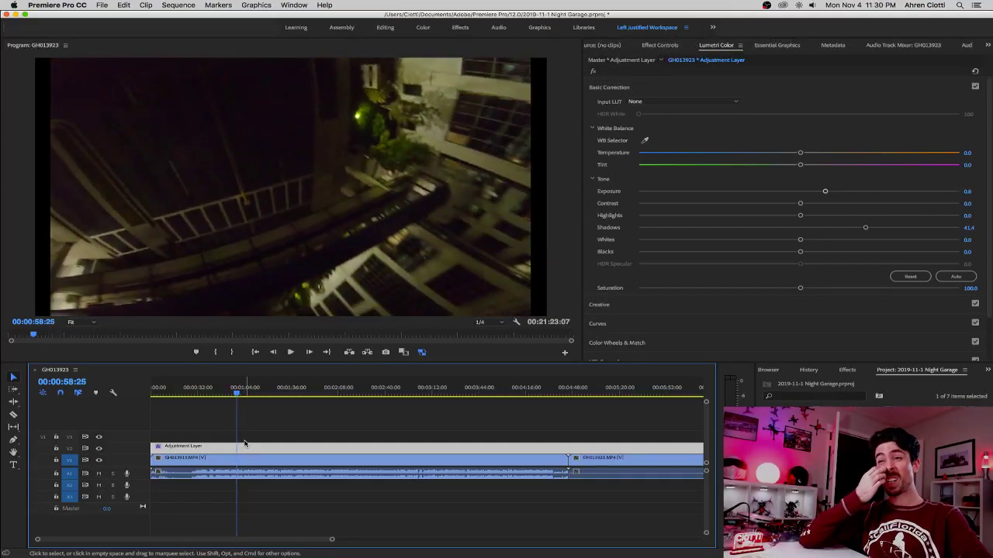
key("Right")
key("Right")
key("Right")
key("Right")
key("Right")
key("Right")
key("Right")
key("Right")
key("Right")
key("Right")
key("Right")
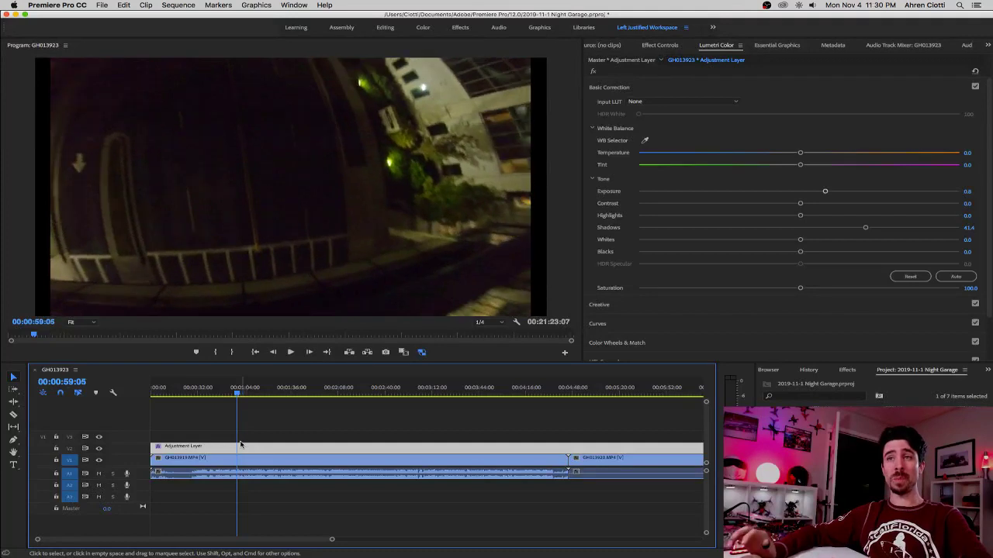
Step: Split the first V1 clip, GH013919.MP4, at 00:00:59:06 with the Razor tool, keeping the adjustment layer in one piece
key("c")
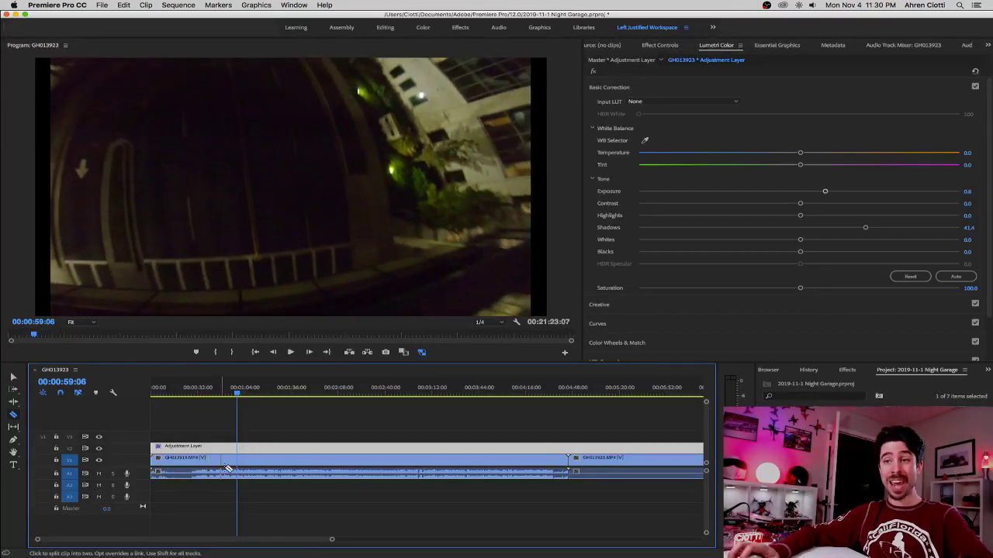
left_click(242, 449)
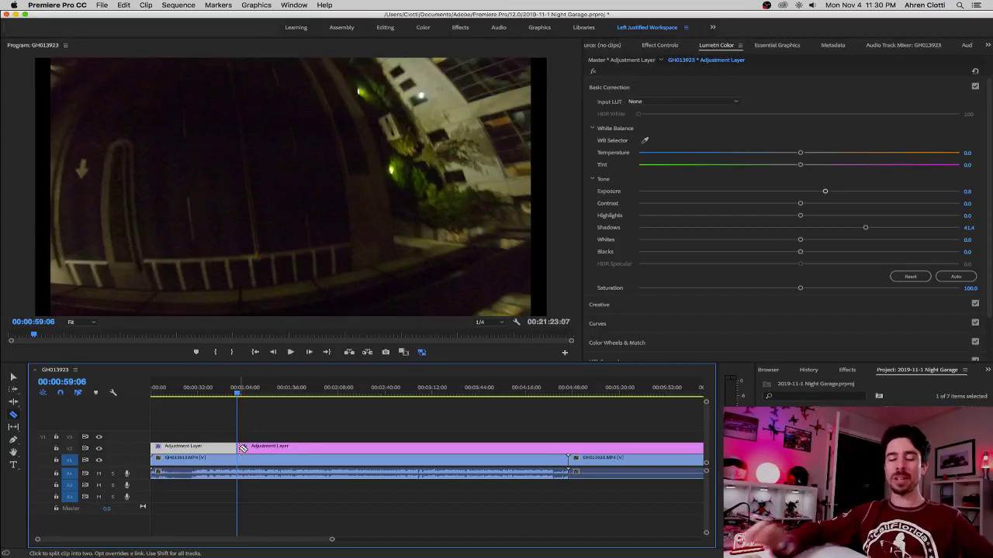
left_click(242, 449)
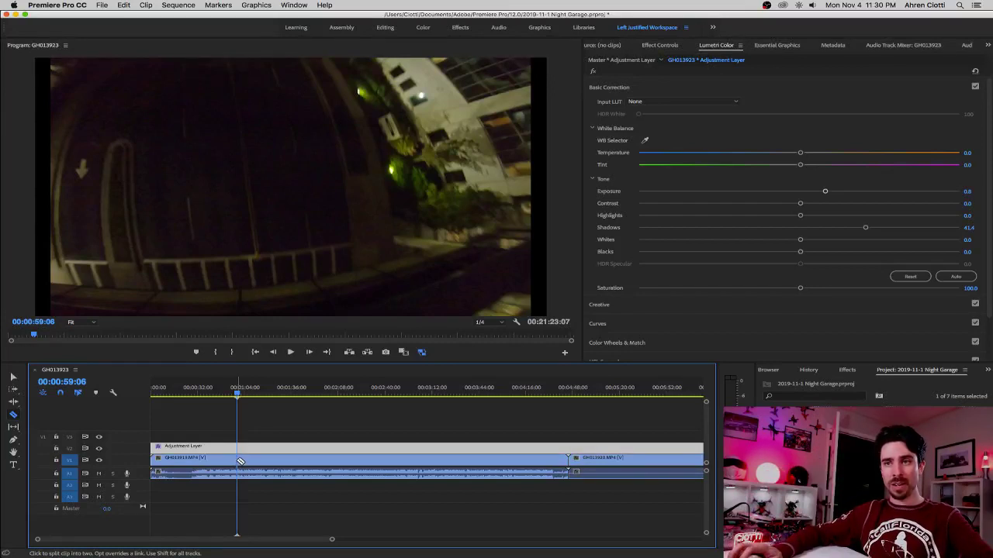
left_click(239, 461)
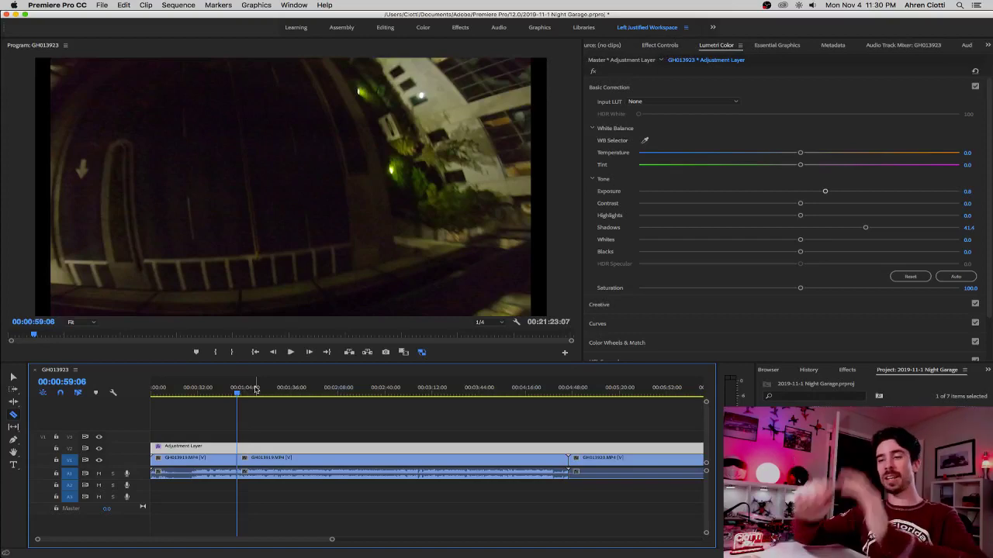
Step: Play on from the cut, return the playhead to about 00:01:03, and play the footage again past 00:01:28
key("space")
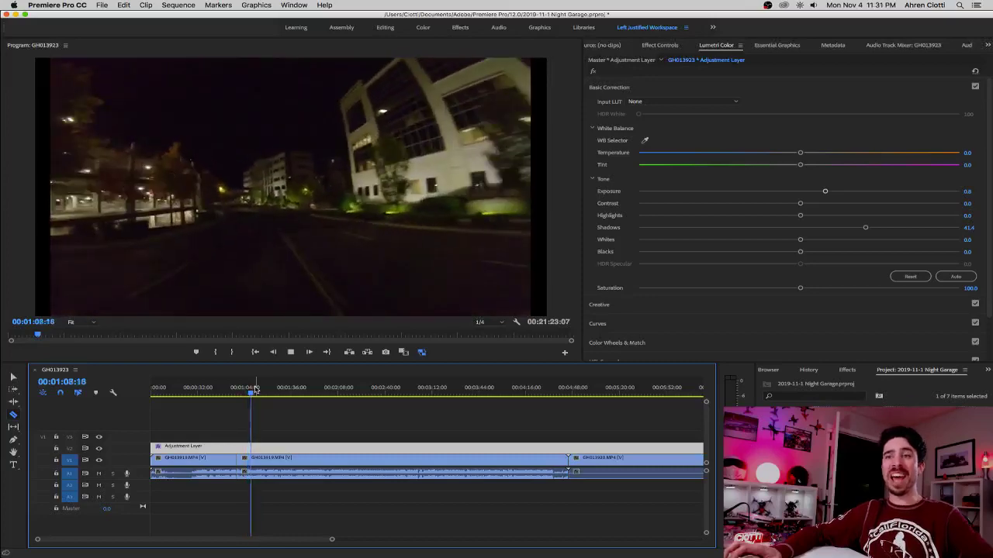
left_click(245, 394)
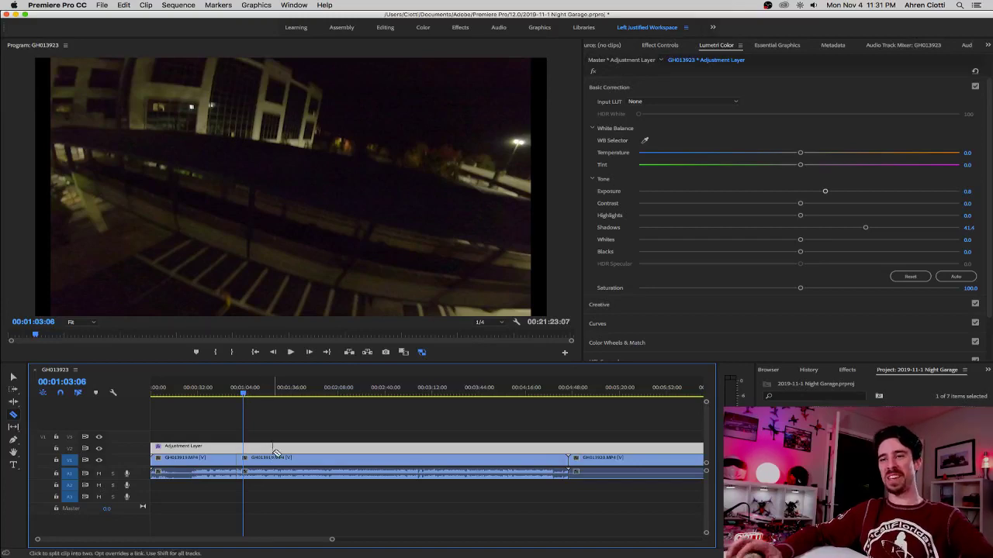
key("space")
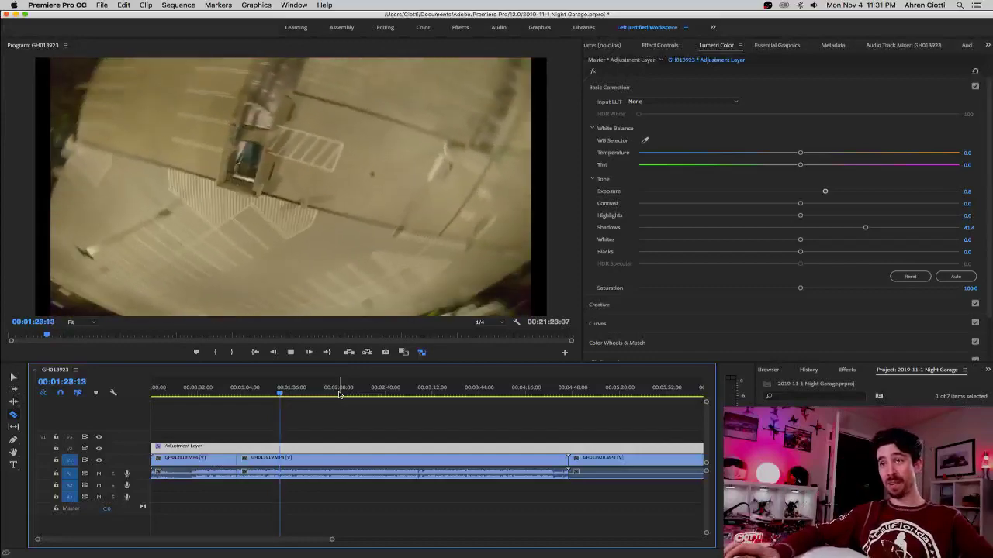
Step: Replay the footage from about 00:01:17 and from about 00:01:31 past 00:02:00, and return the playhead to 00:01:27:17
left_click(263, 394)
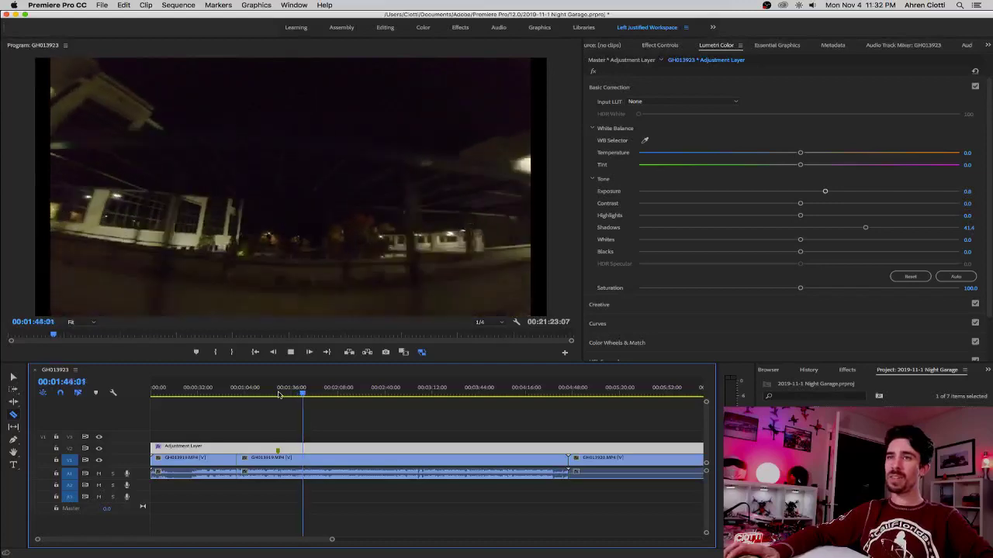
mouse_move(279, 395)
left_mouse_down()
mouse_move(305, 394)
mouse_move(284, 396)
left_mouse_up()
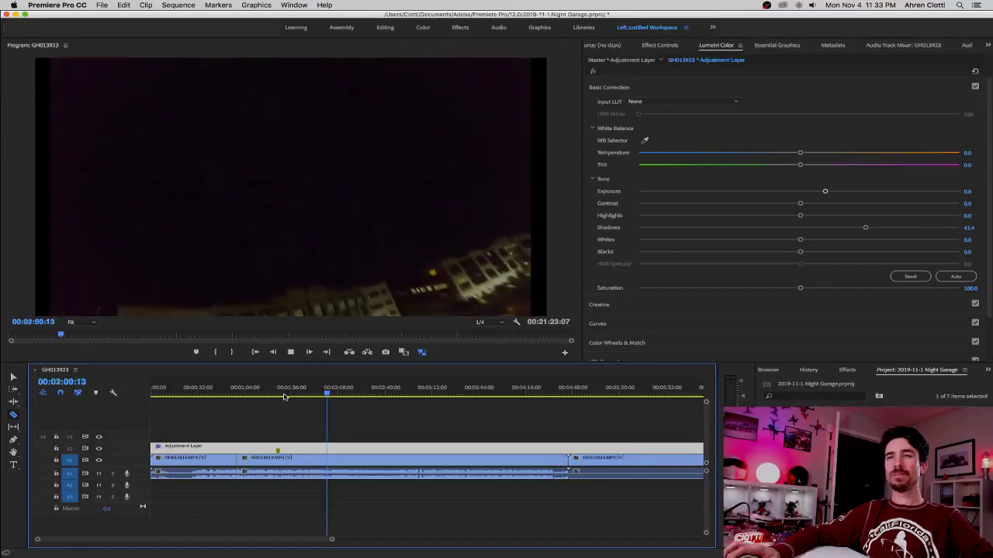
key("space")
left_click(280, 394)
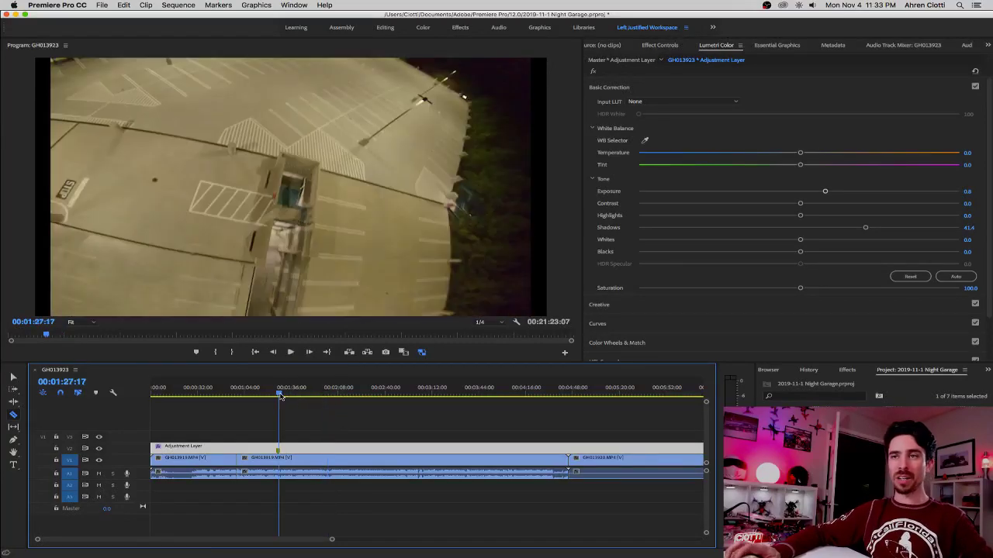
Step: Play from 00:01:27:17, replay from about 00:01:31, and stop at 00:01:32:18
key("space")
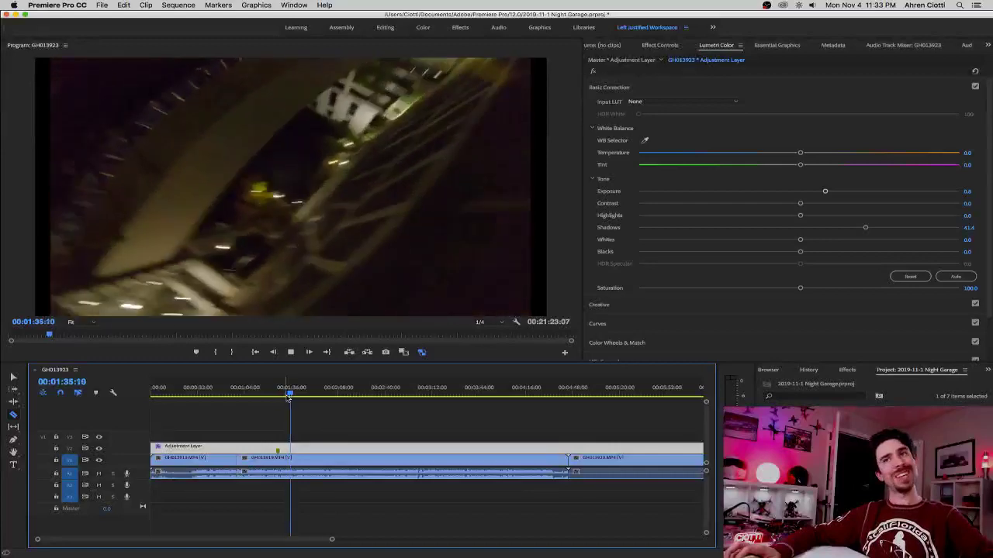
left_click_drag(289, 397, 283, 397)
key("space")
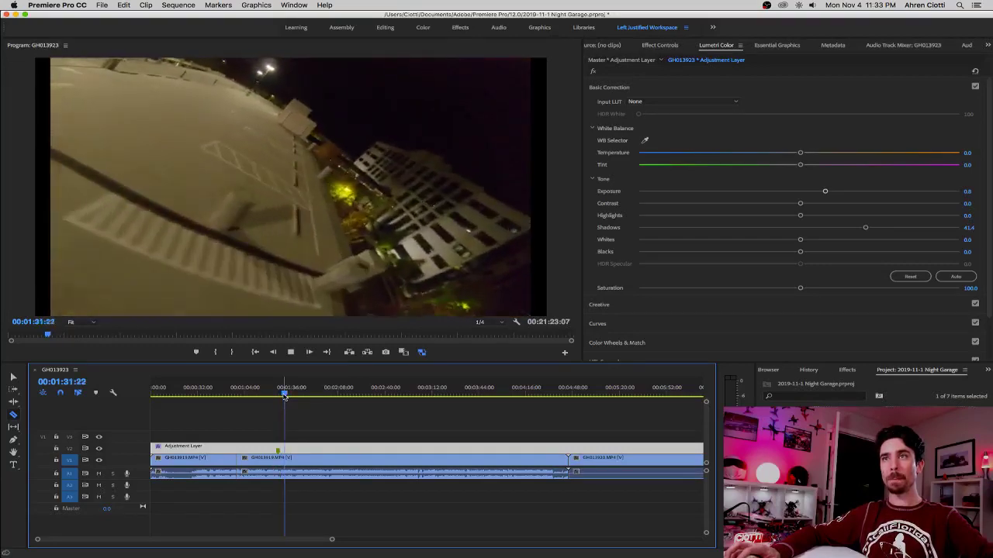
key("space")
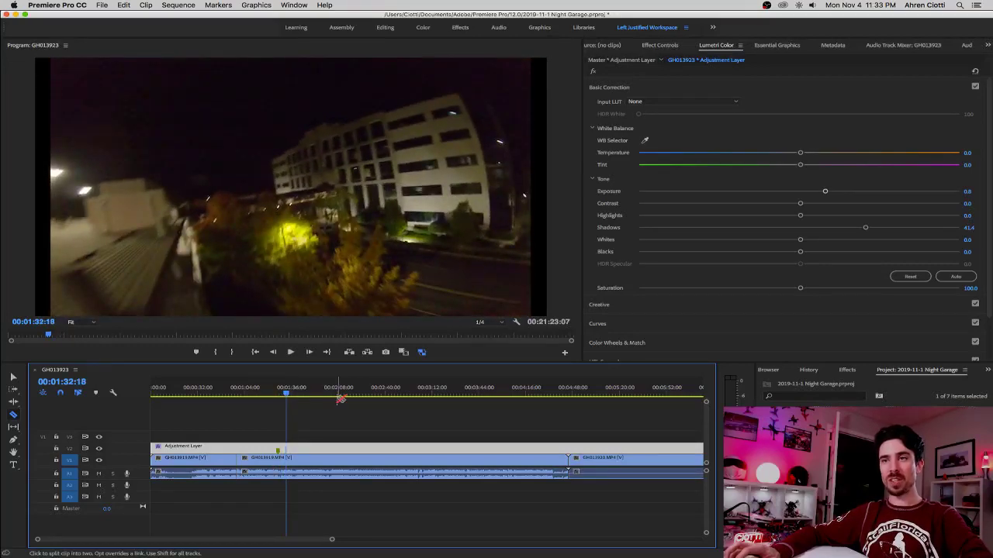
Step: Step back to find the cut point and split the second V1 clip, GH013919.MP4, at 00:01:32:14 with the Razor tool
key("Left")
key("Left")
key("Left")
key("Left")
key("Left")
key("Left")
key("Left")
key("Left")
key("Left")
key("Left")
key("Left")
key("Left")
key("Left")
key("Left")
key("Left")
key("Left")
key("Left")
key("Left")
key("Left")
key("Left")
key("Left")
key("Left")
key("Left")
key("Left")
key("Left")
key("Left")
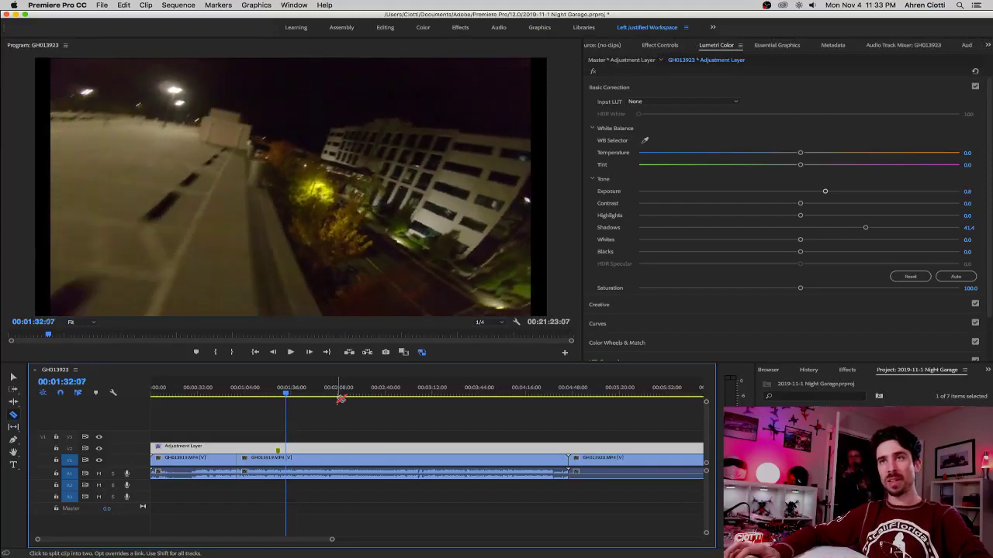
key("Left")
key("Left")
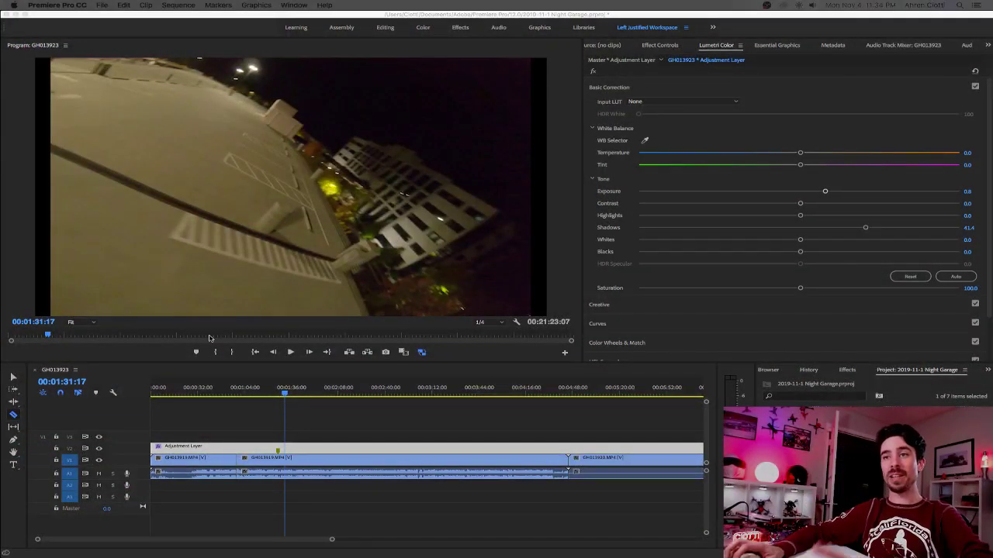
left_click_drag(286, 398, 286, 395)
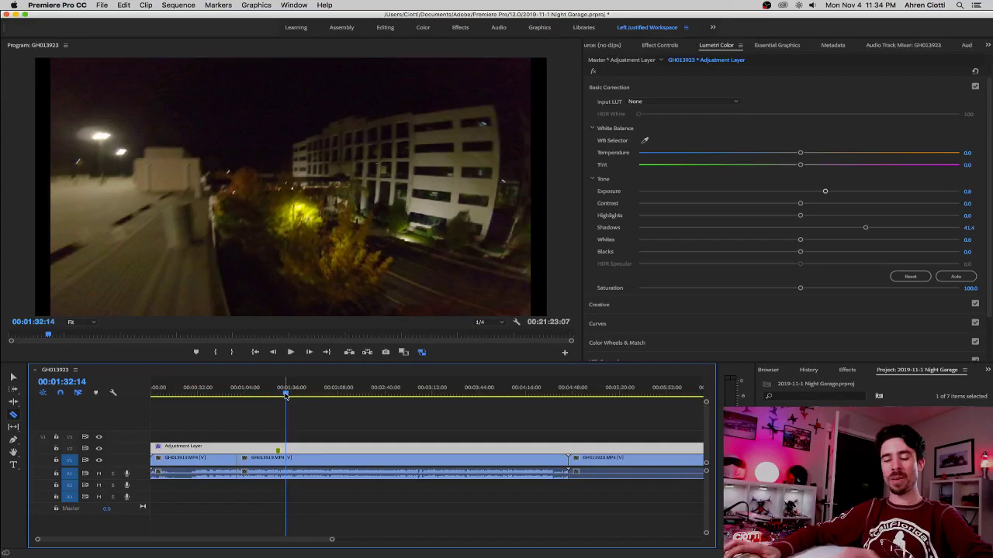
left_click(289, 463)
Step: Check the V1 segment between 00:00:59:06 and 00:01:32:14 and delete it, leaving the adjustment layer in place
right_click(277, 465)
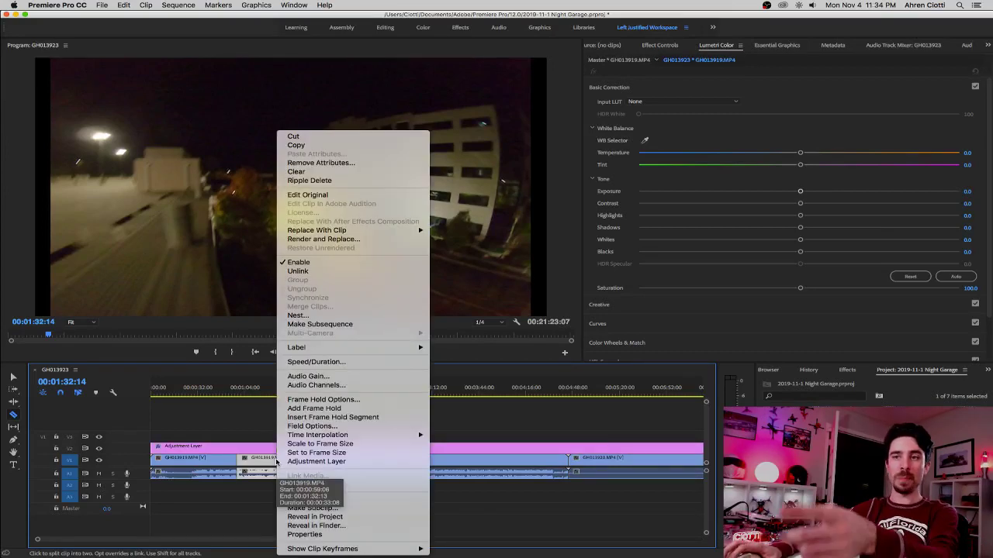
left_click(269, 461)
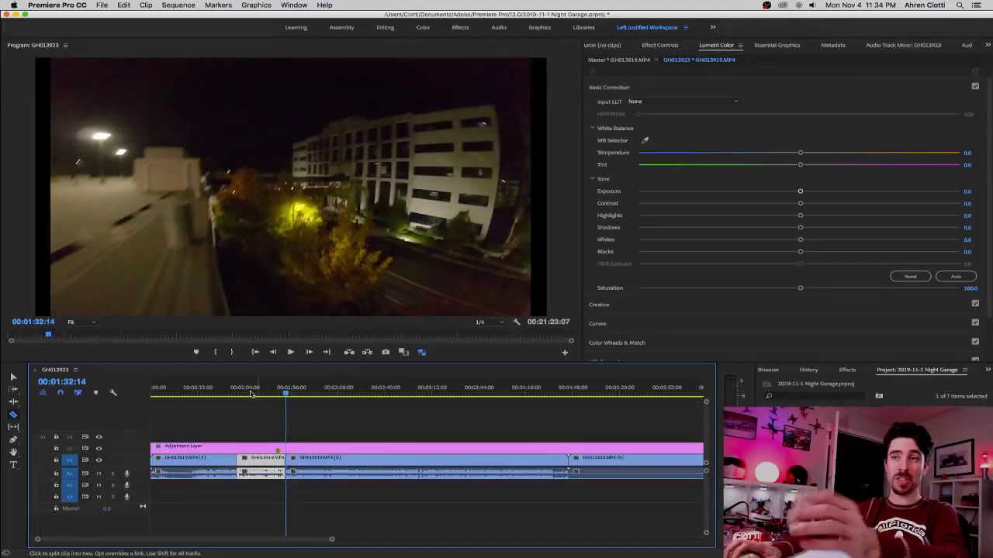
left_click_drag(238, 395, 267, 396)
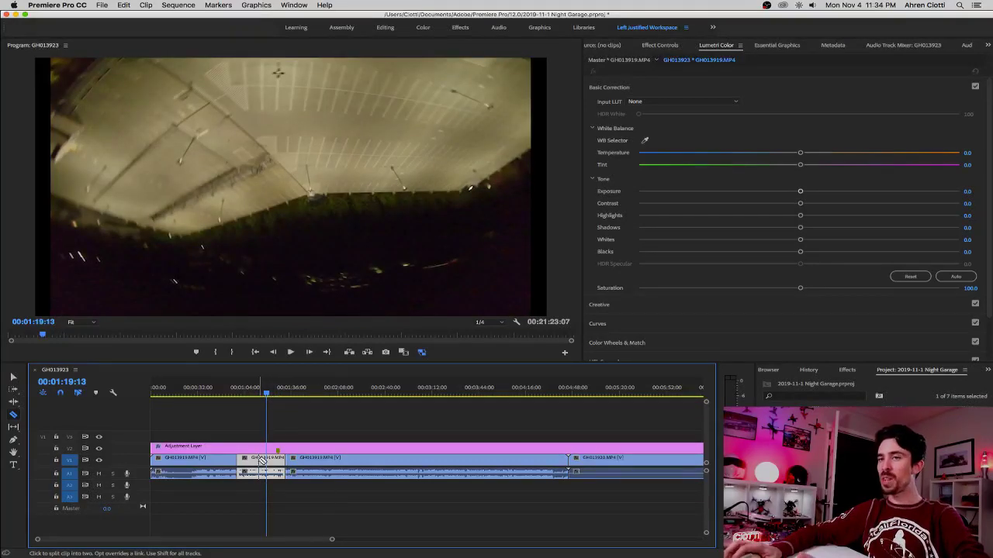
key("Delete")
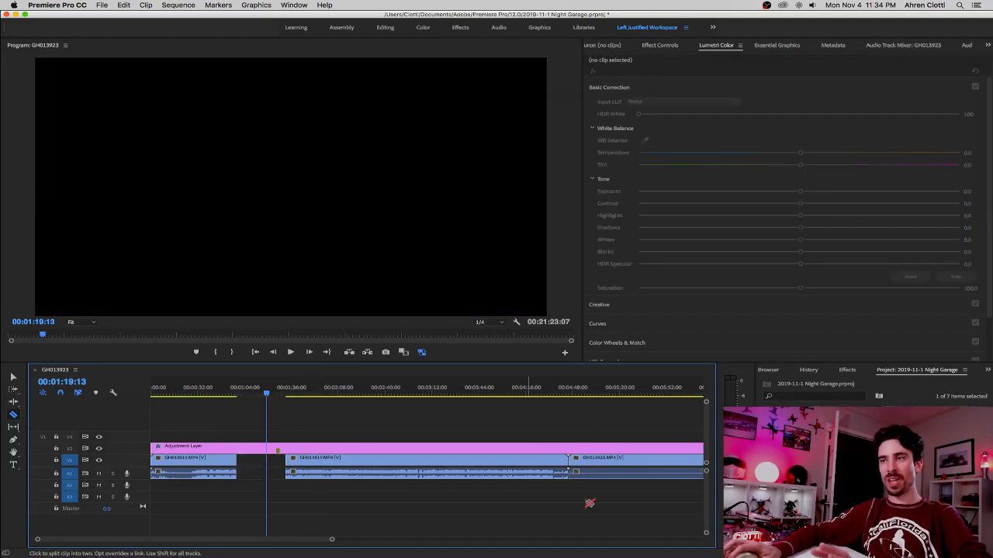
Step: Move the remaining GH013919.MP4 clip on V1 back with the Selection tool to close the gap at 00:00:59:06
left_click(335, 462)
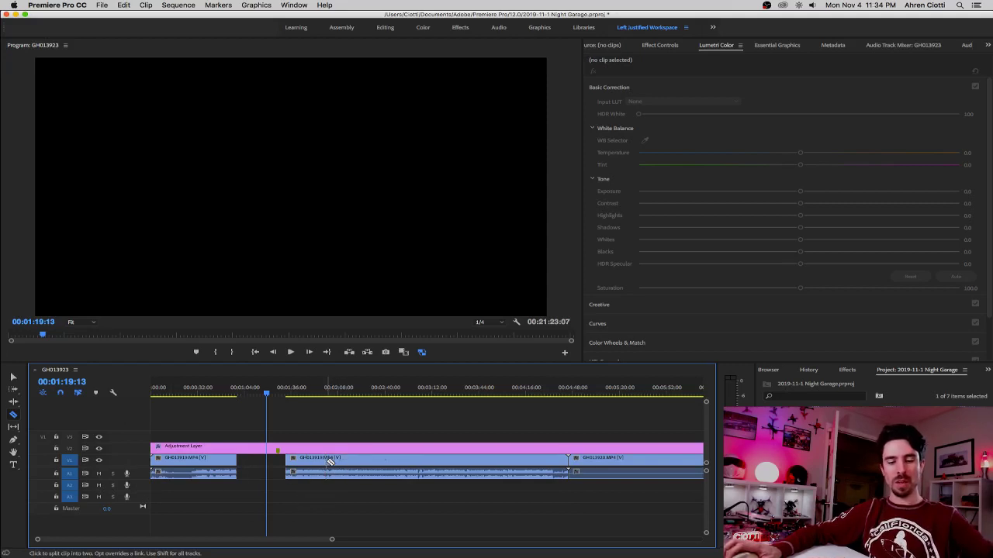
key("v")
left_click_drag(369, 462, 328, 465)
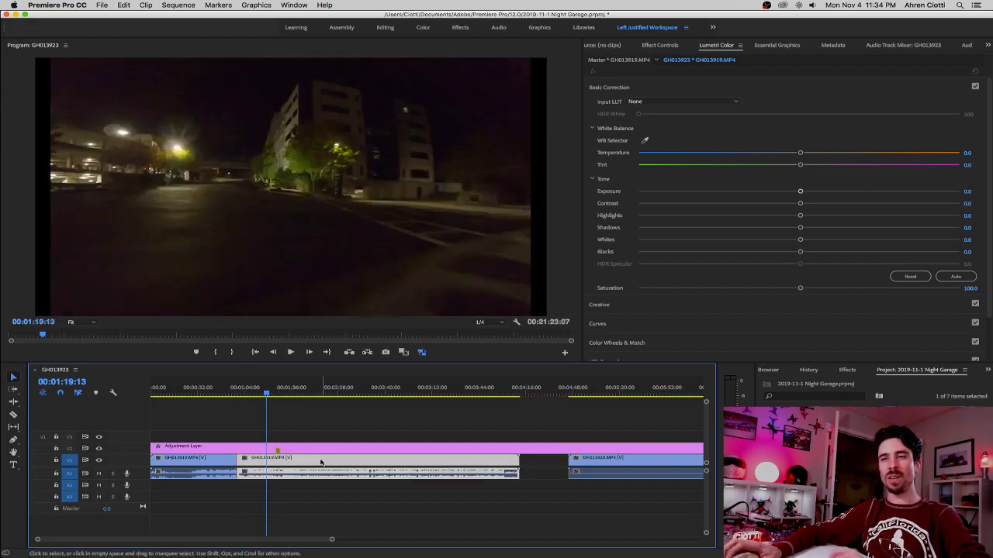
Step: Play the footage from just before the join at 00:00:59:06 past 00:01:30, and return the playhead to 00:01:24:07
left_click(228, 395)
left_click_drag(227, 396, 236, 397)
key("space")
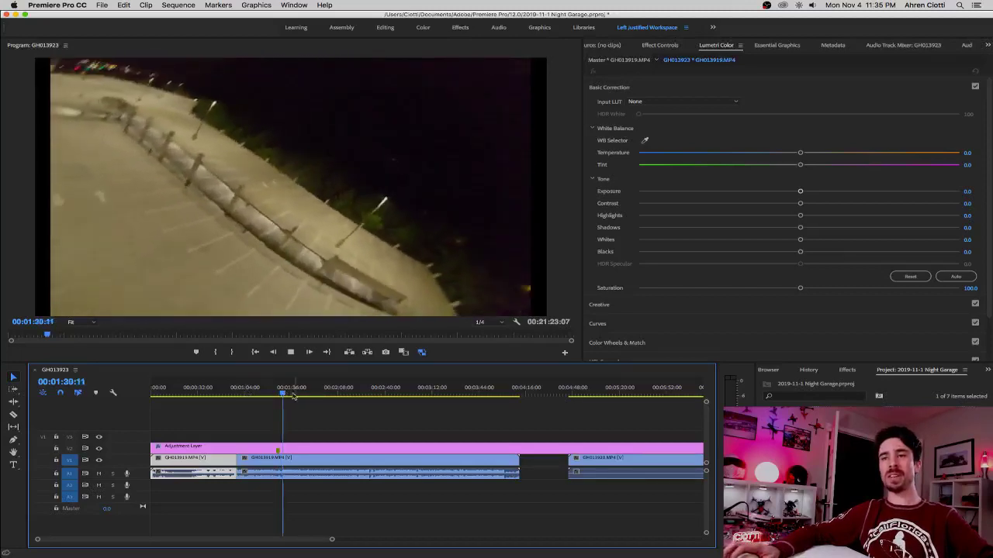
left_click_drag(282, 393, 274, 396)
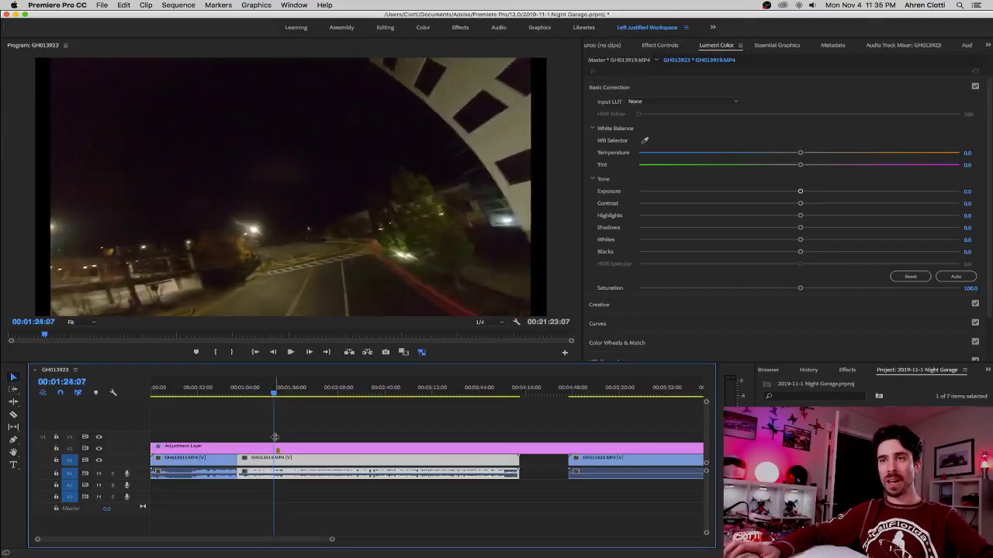
right_click(278, 452)
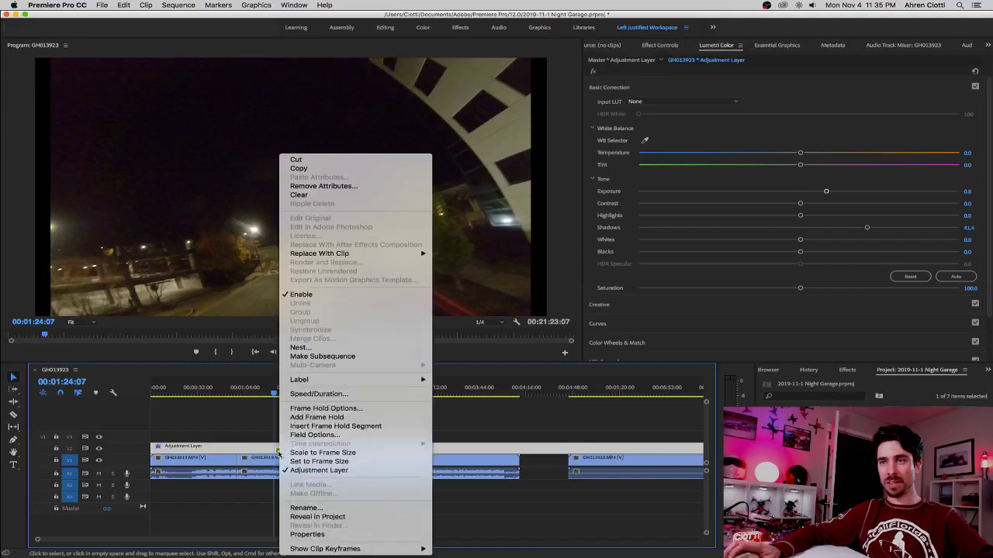
left_click(233, 449)
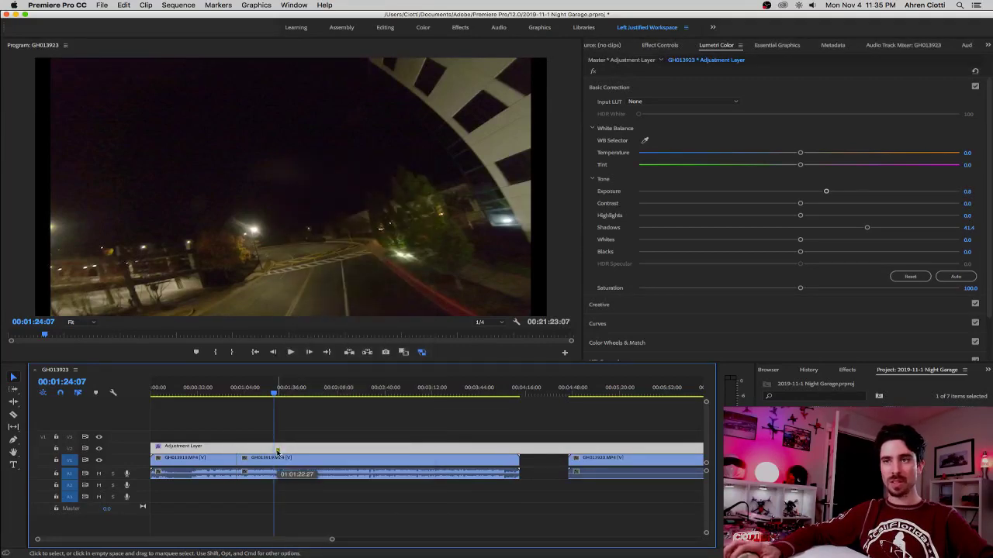
left_click_drag(278, 452, 277, 452)
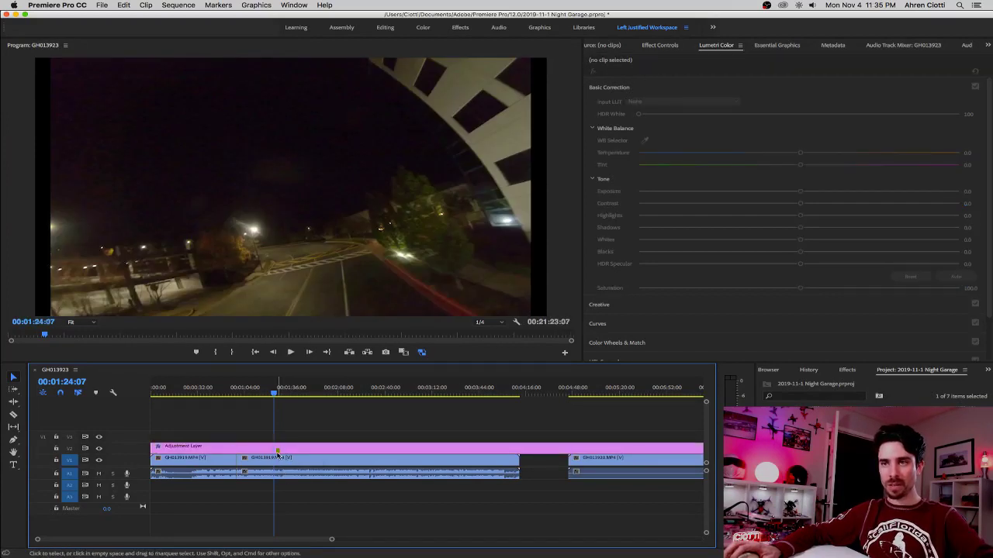
right_click(278, 452)
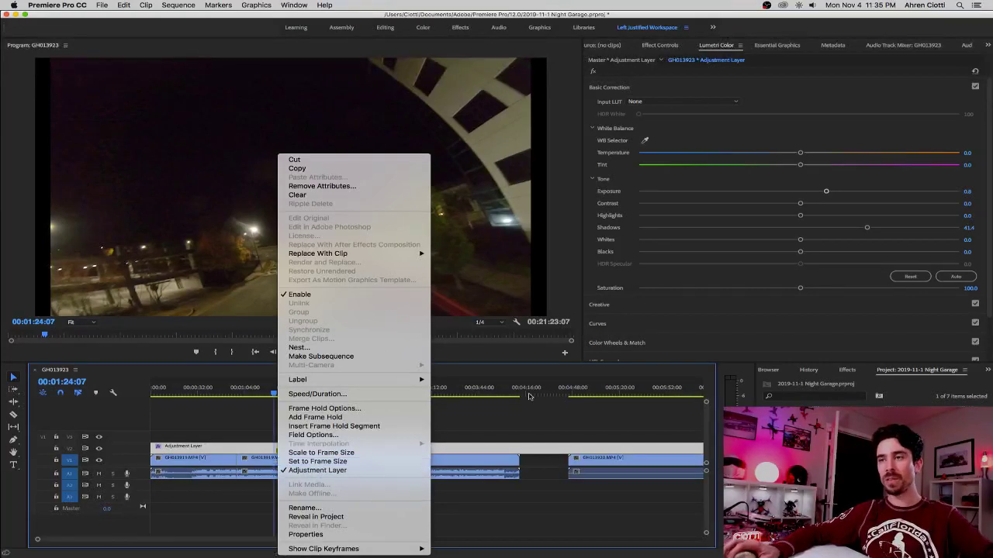
left_click(311, 470)
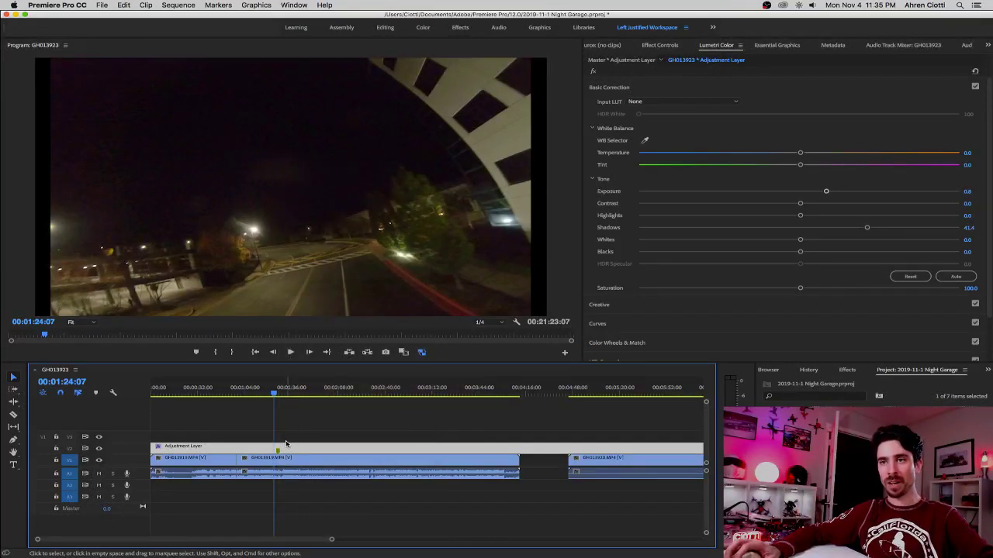
Step: Play from about 00:01:18 past 00:01:41, replay from about 00:01:28, and stop at 00:01:35:19
key("space")
key("space")
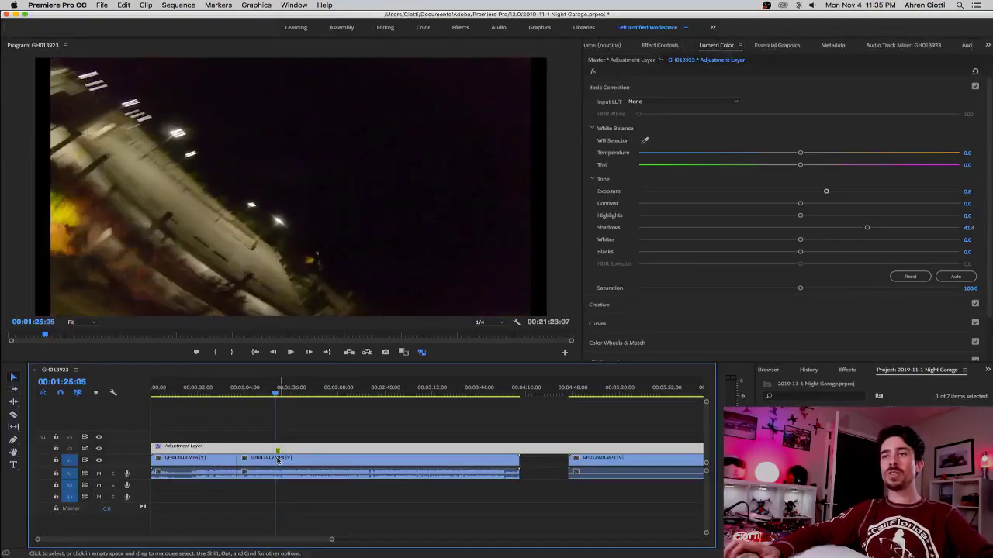
left_click(265, 395)
key("space")
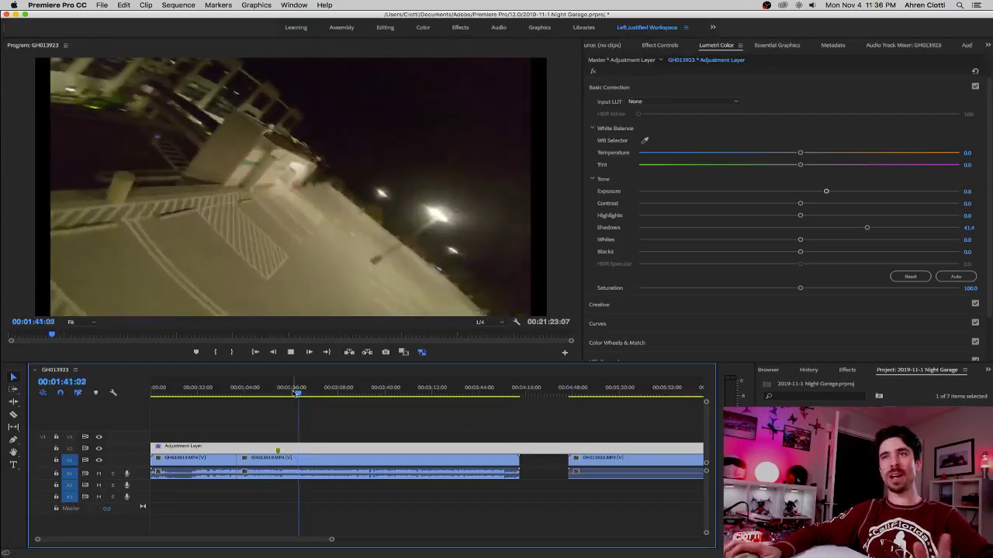
left_click_drag(298, 394, 279, 394)
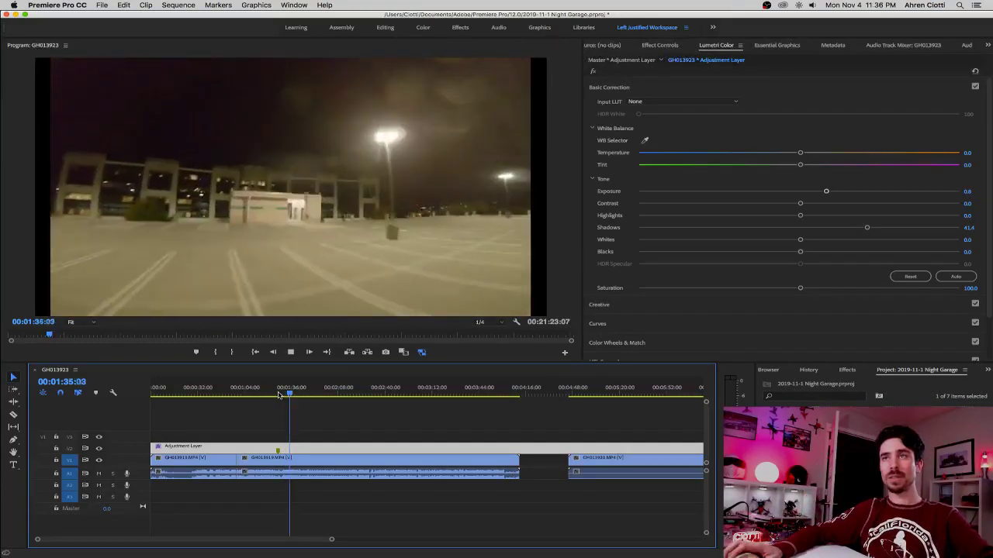
key("space")
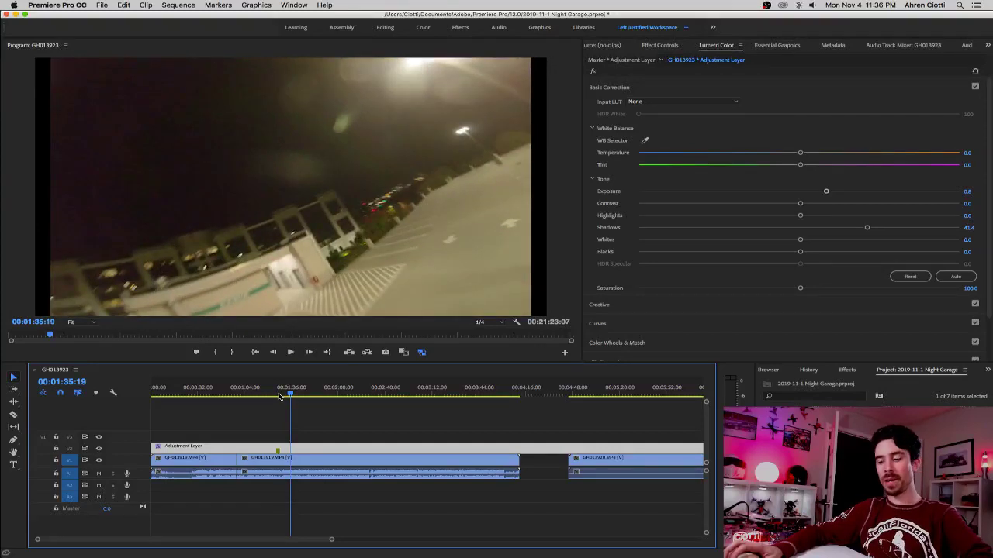
Step: Move back frame by frame and split the second GH013919.MP4 clip on V1 at 00:01:35:04 with the Razor tool
key("Left")
key("Left")
key("Left")
key("Left")
key("Left")
key("Left")
key("Left")
key("Left")
key("Left")
key("Left")
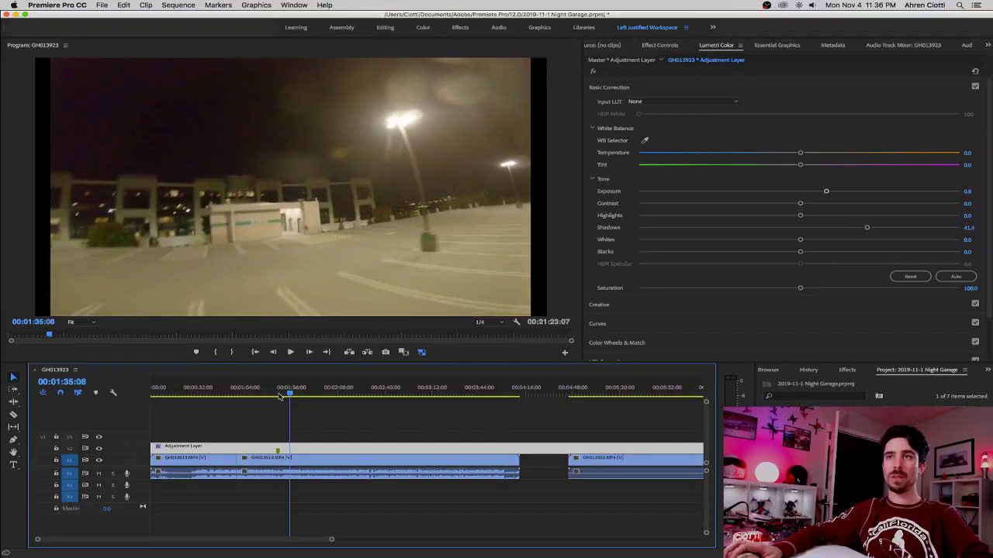
key("c")
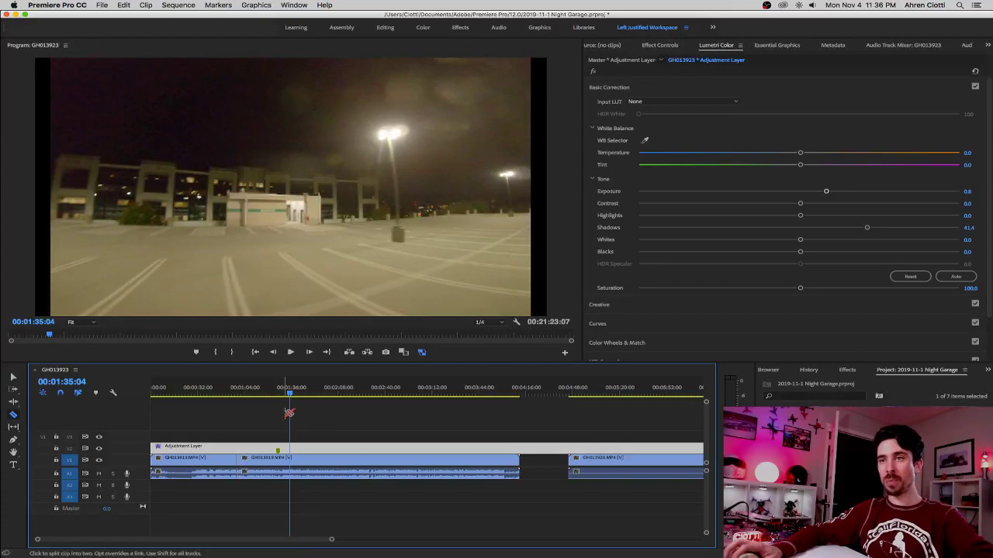
left_click(292, 462)
Step: Play the footage on from the cut at 00:01:35:04, skip ahead to about 00:02:06, and stop just past 00:02:30
key("space")
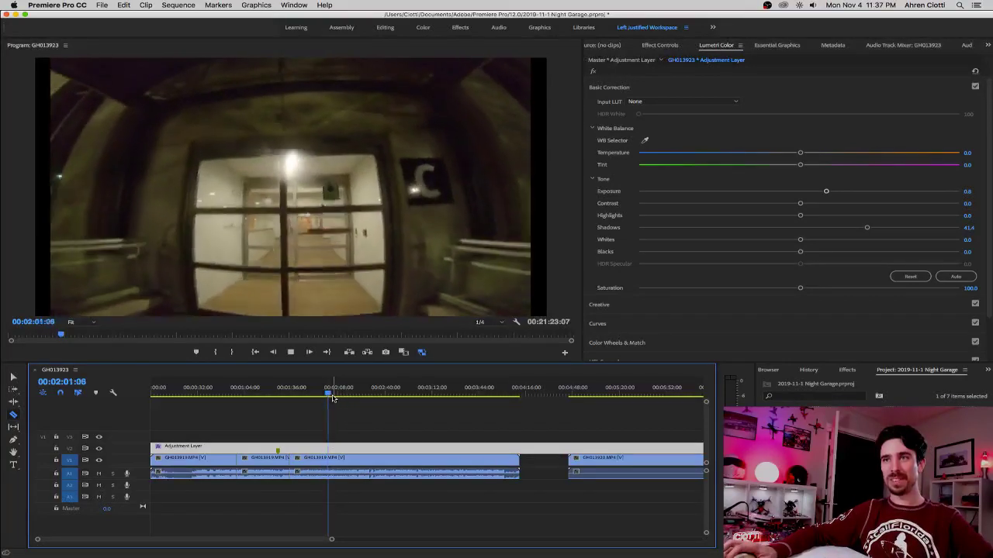
left_click_drag(332, 399, 336, 396)
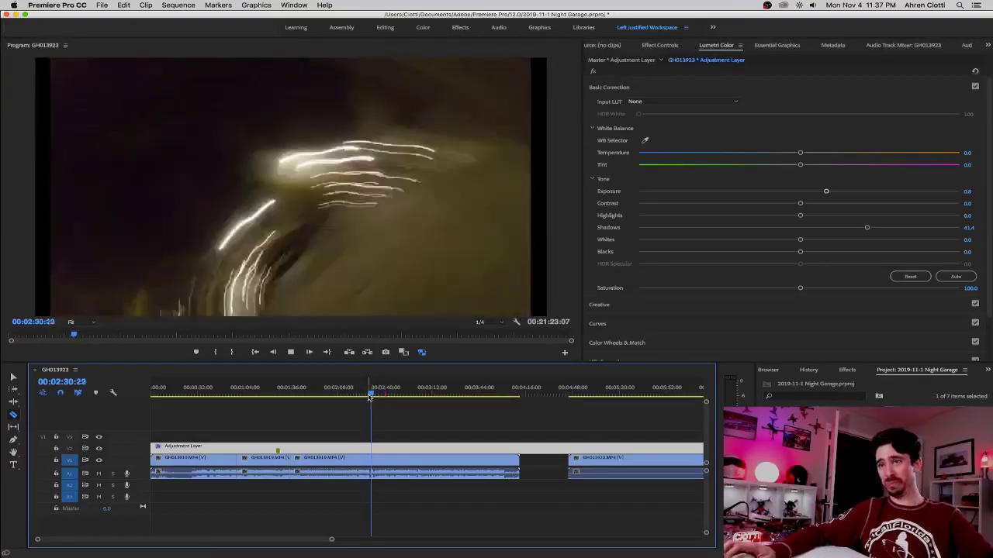
key("space")
Step: Split the V1 clip at 00:02:28:08 and ripple delete the segment between 00:01:35:04 and this cut
left_click_drag(368, 395, 370, 396)
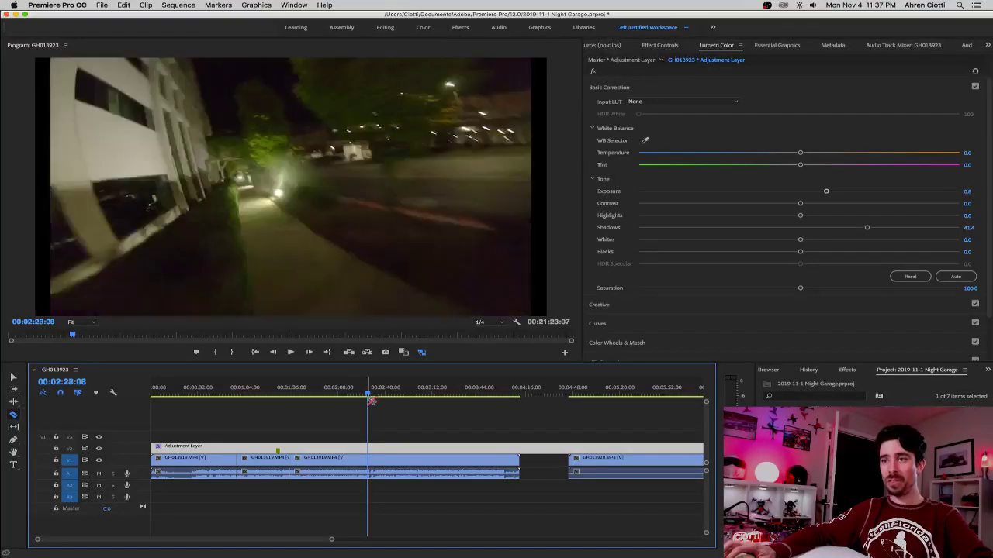
left_click(371, 461)
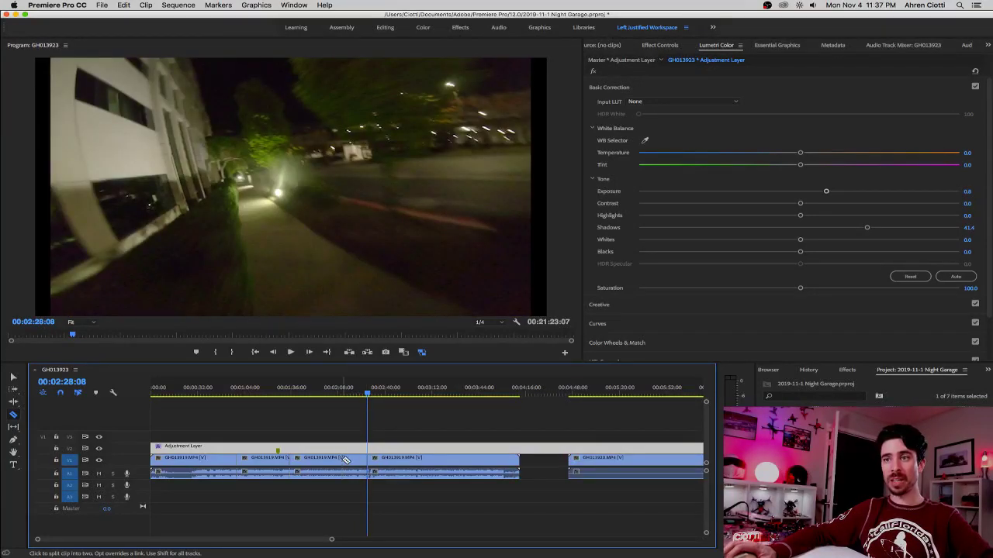
right_click(346, 460)
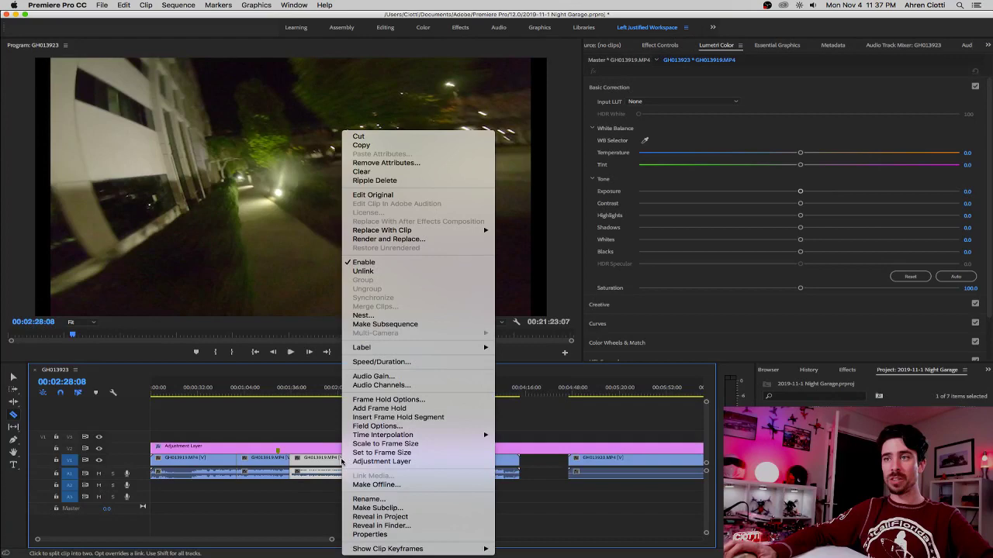
left_click(399, 179)
Step: Play the footage after the 00:02:28:08 cut and replay it from about 00:02:31
key("space")
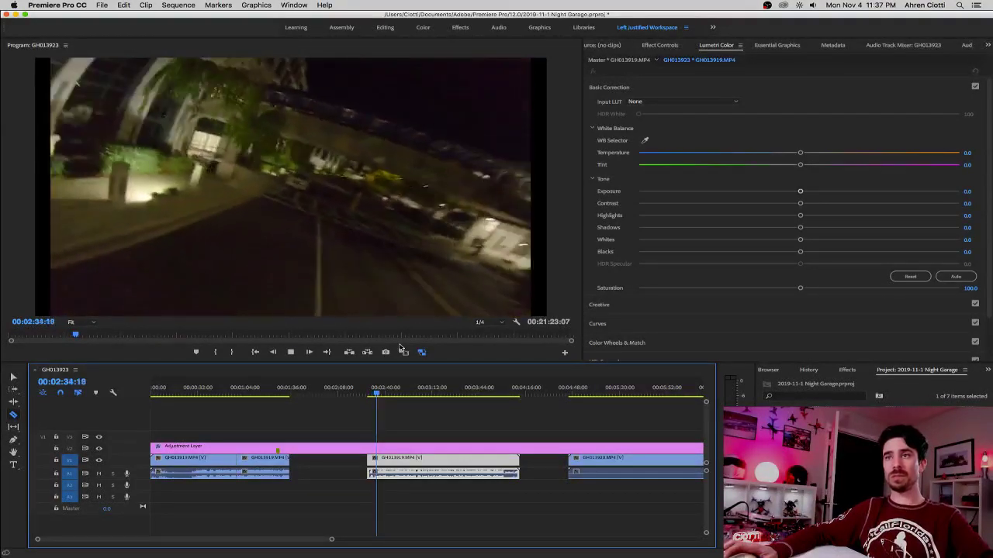
left_click(372, 396)
key("space")
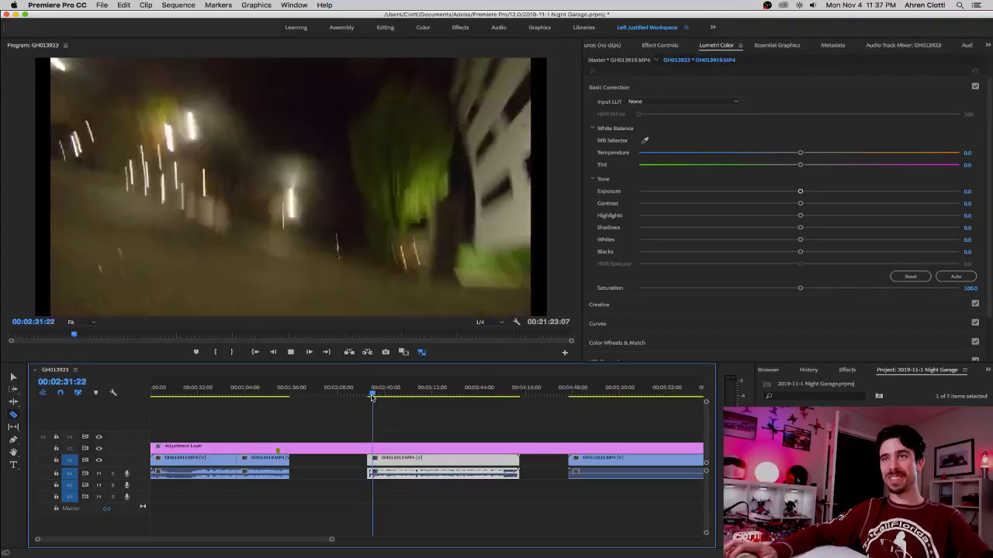
Step: Split the V1 clip at 00:02:32:15 and move the short segment before the cut up to V3, with its audio on A3
key("space")
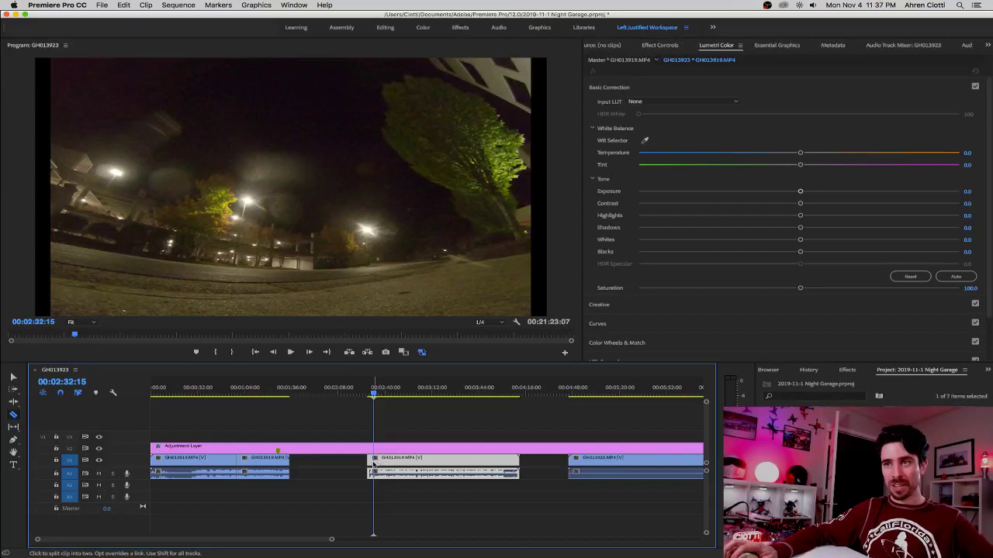
left_click(373, 463)
key("v")
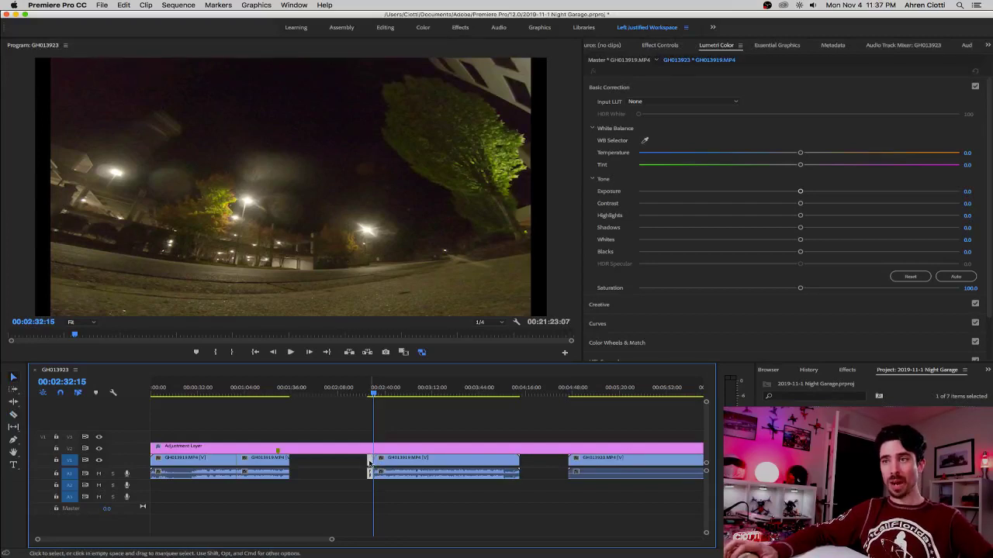
left_click(370, 463)
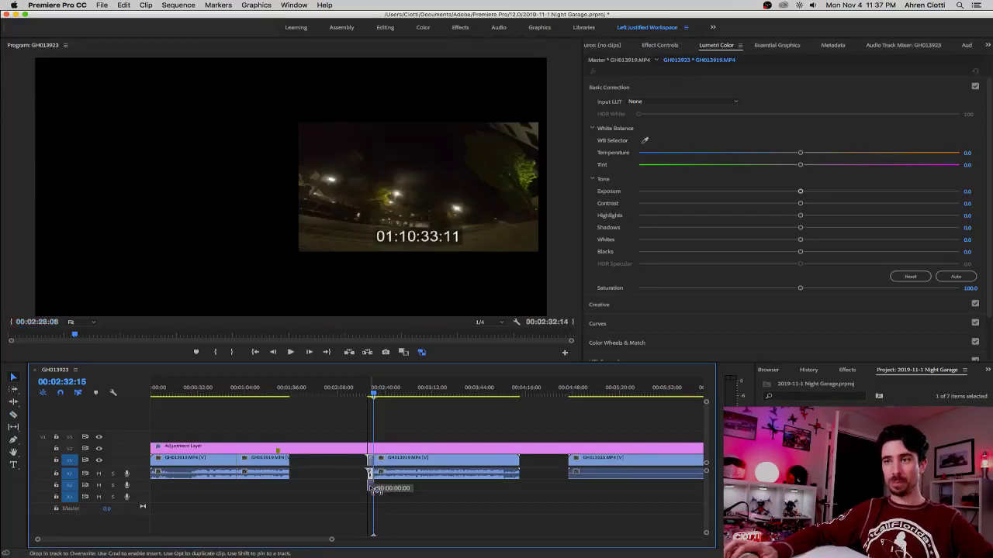
left_click_drag(370, 465, 369, 437)
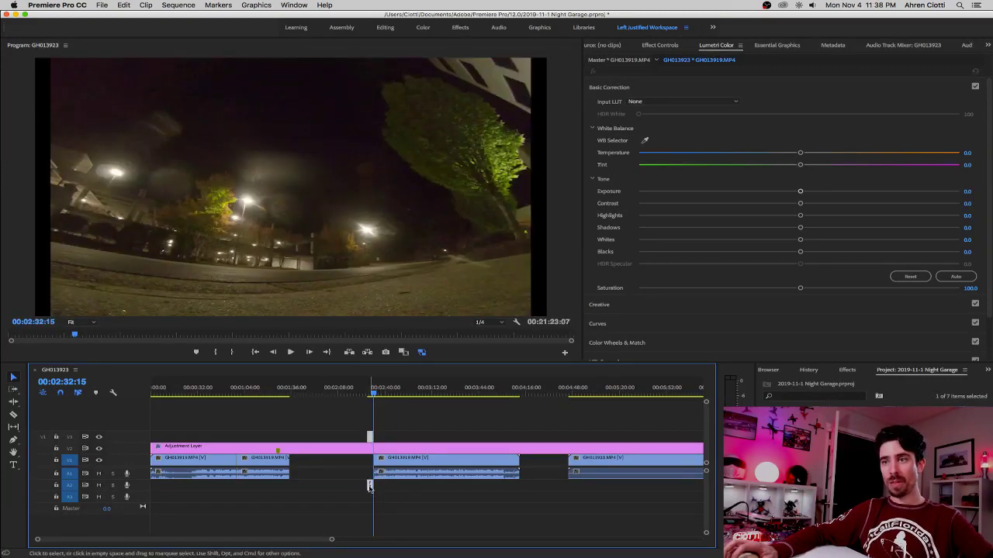
left_click_drag(370, 488, 373, 496)
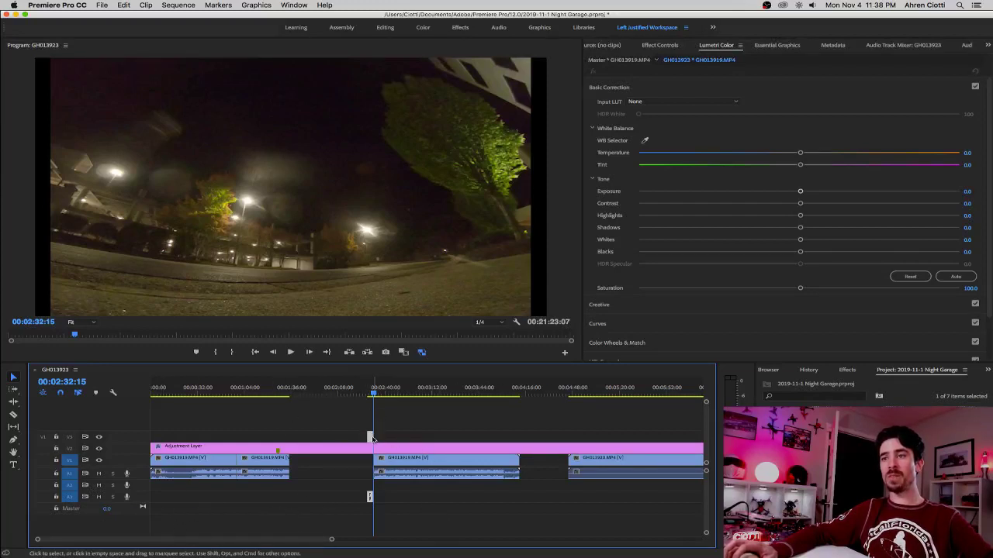
Step: Move the short V3 segment with its A3 audio past the end of the adjustment layer, to about 00:23:33
key("minus")
key("minus")
key("minus")
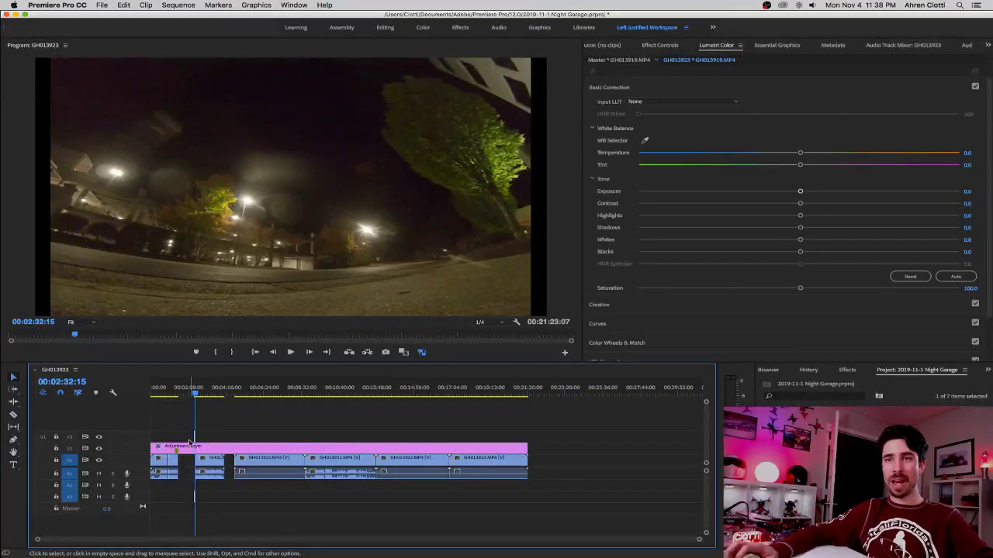
key("equal")
key("equal")
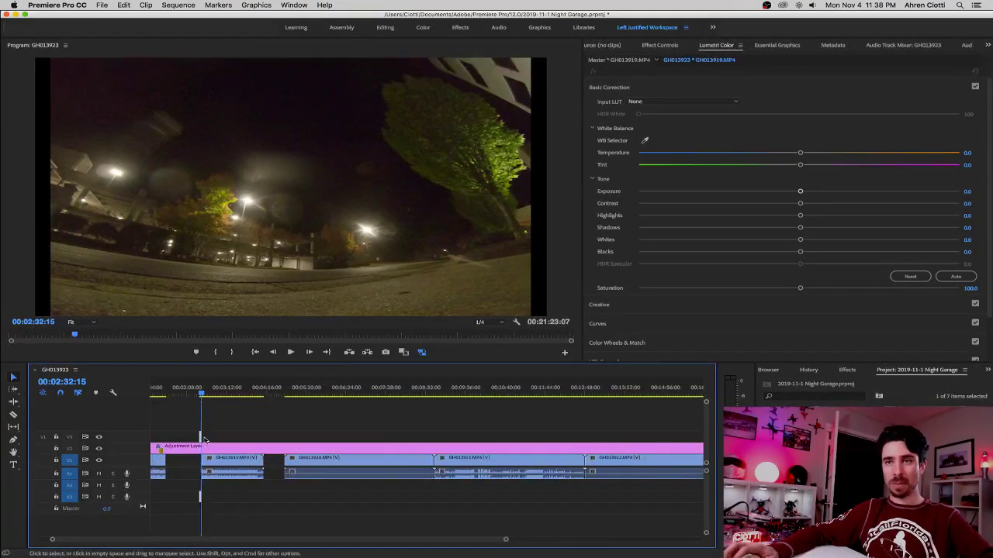
left_click_drag(200, 438, 688, 439)
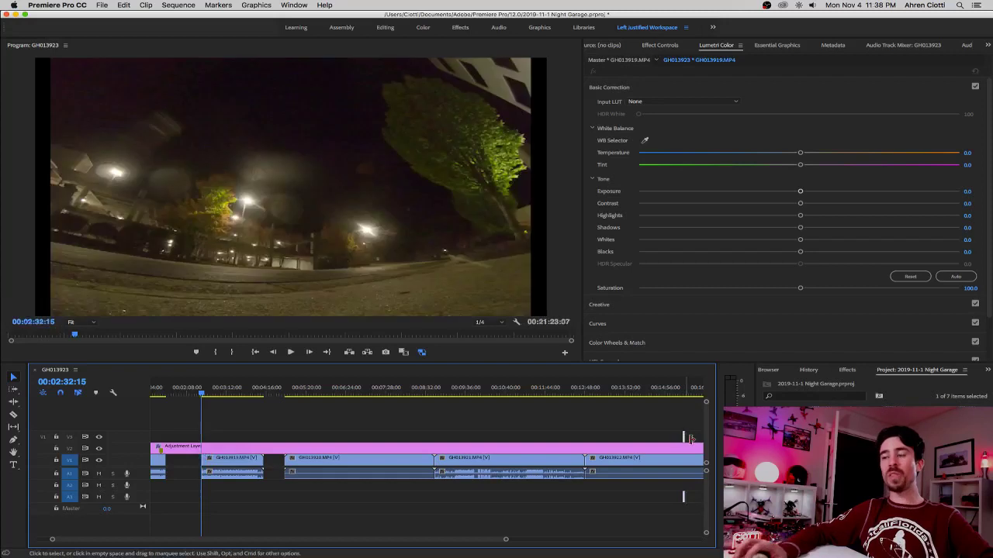
scroll(456, 438, "right", 5)
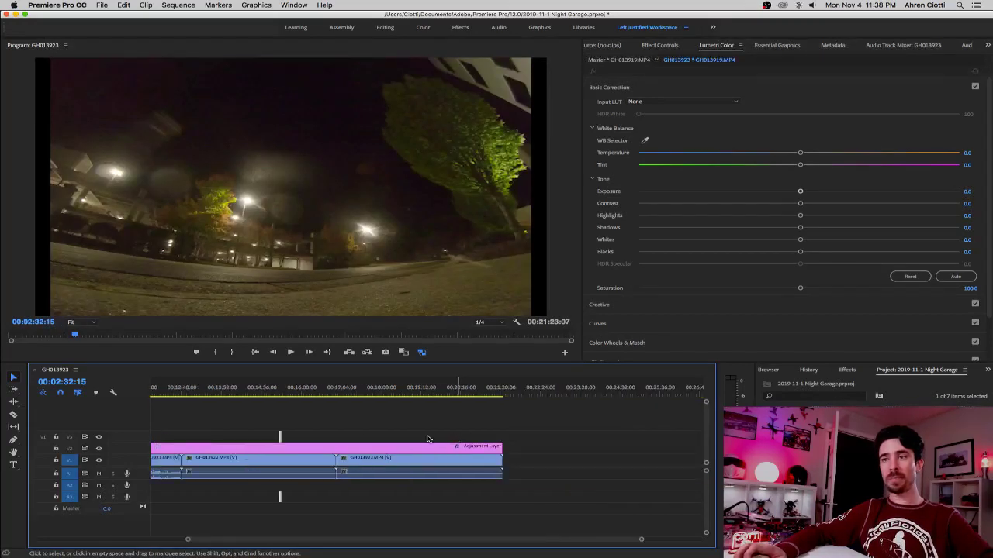
left_click_drag(282, 437, 585, 439)
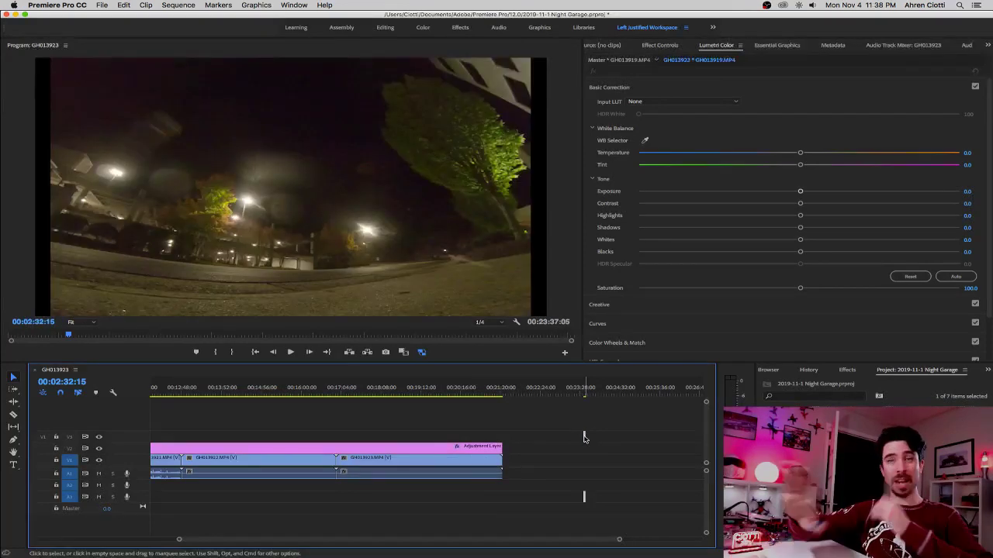
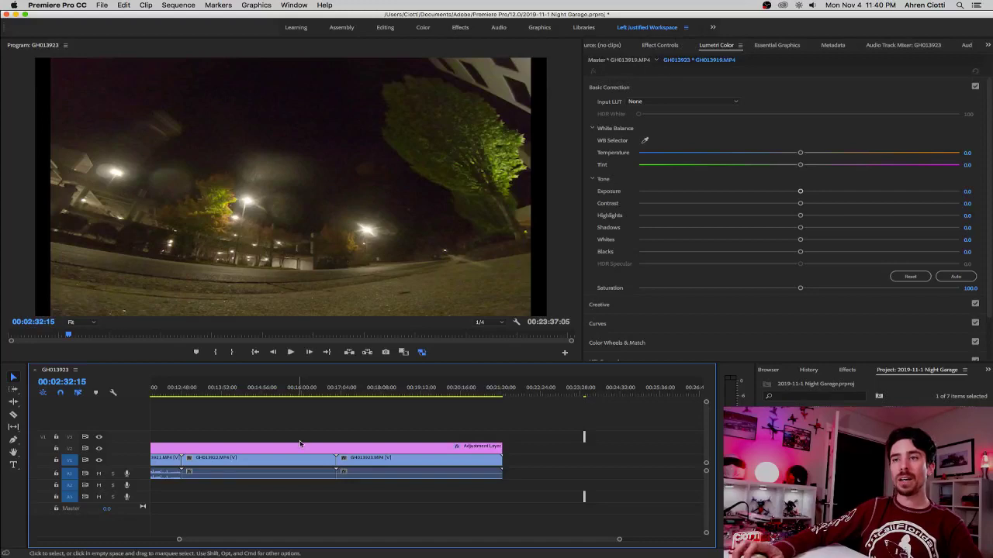
Step: Play the remaining GH013919.MP4 footage from 00:02:32:15, replaying from about 00:03:14 and from about 00:03:44
left_click(290, 352)
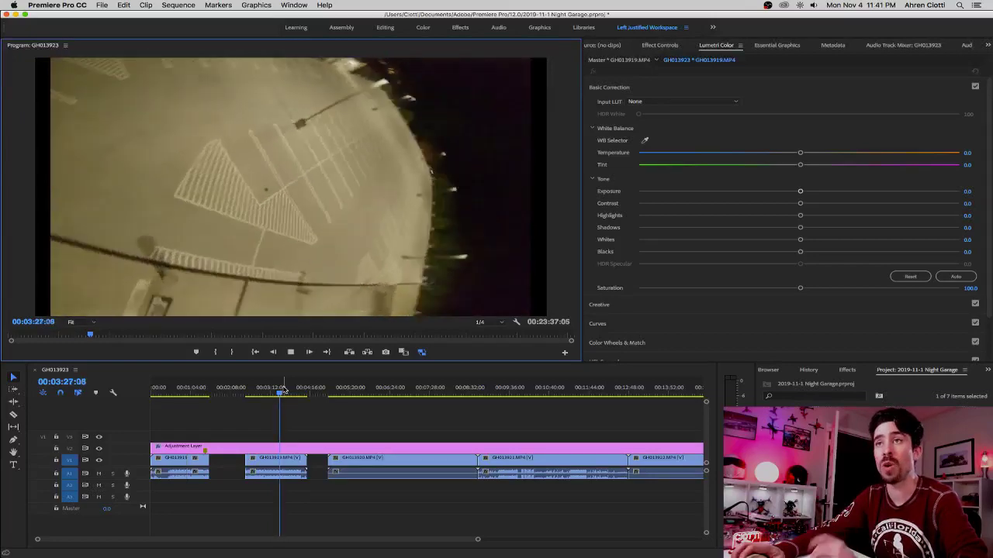
left_click_drag(283, 390, 272, 397)
key("space")
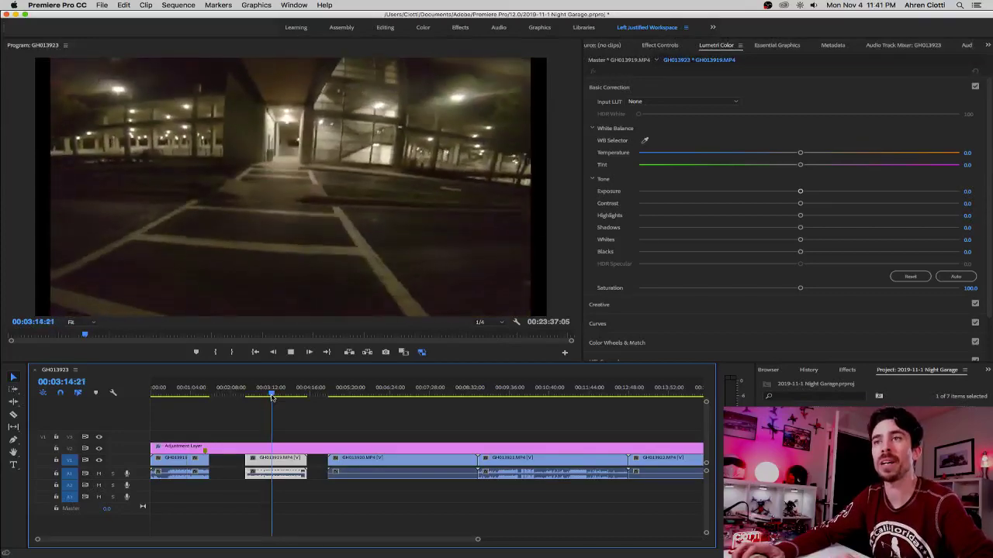
scroll(249, 484, "up", 5)
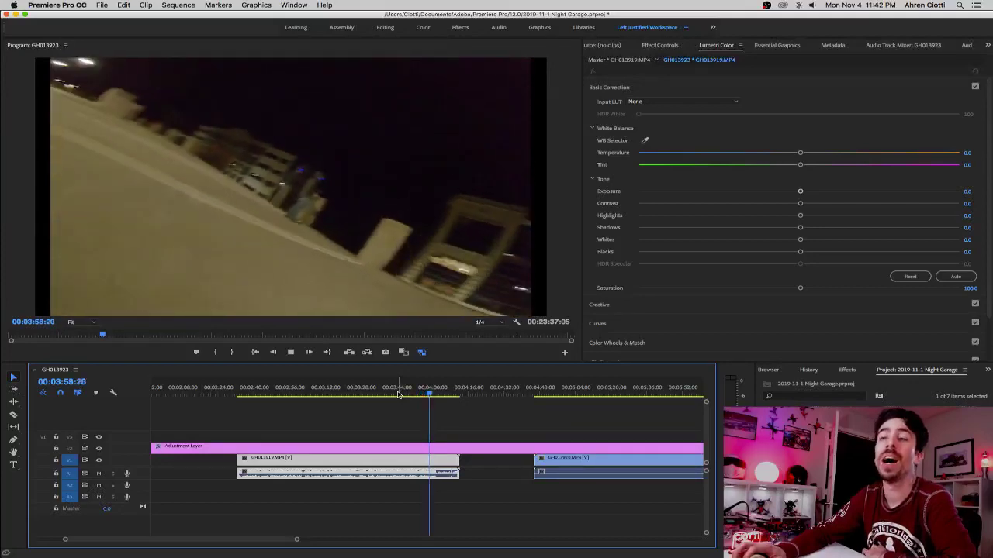
left_click(398, 394)
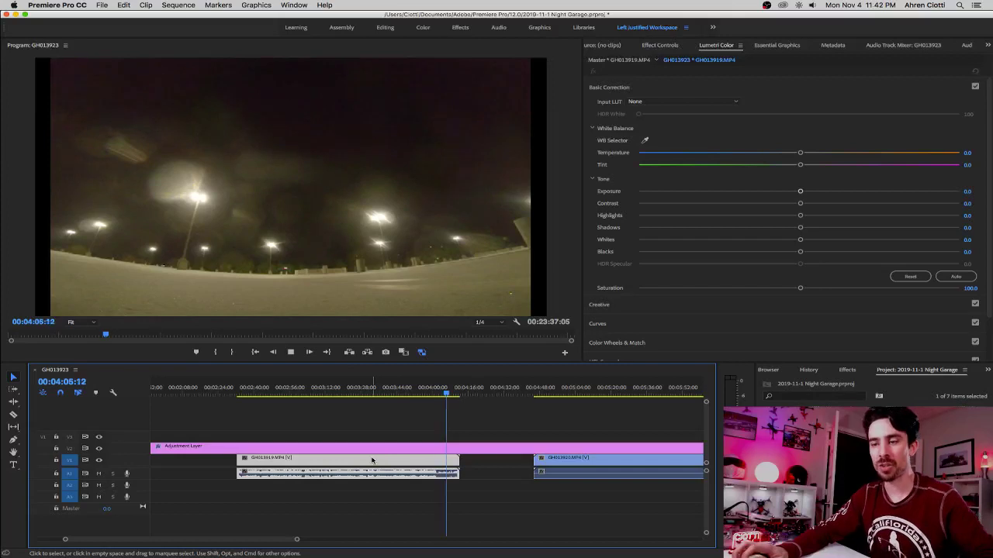
Step: Delete the remaining GH013919.MP4 segment after the gap and move the GH013920.MP4 clip earlier on V1, to start at about 00:01:57
key("Delete")
left_click(540, 463)
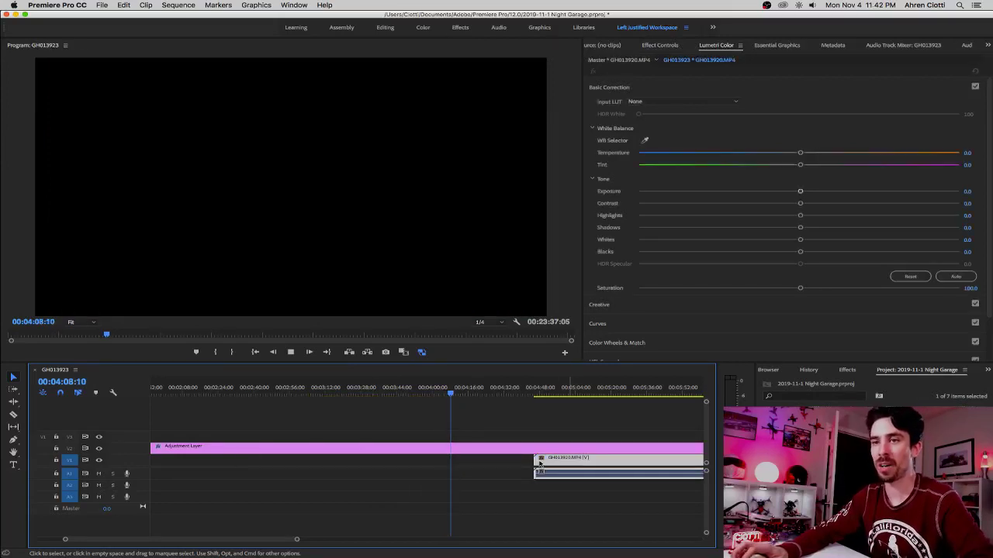
left_click_drag(541, 464, 165, 464)
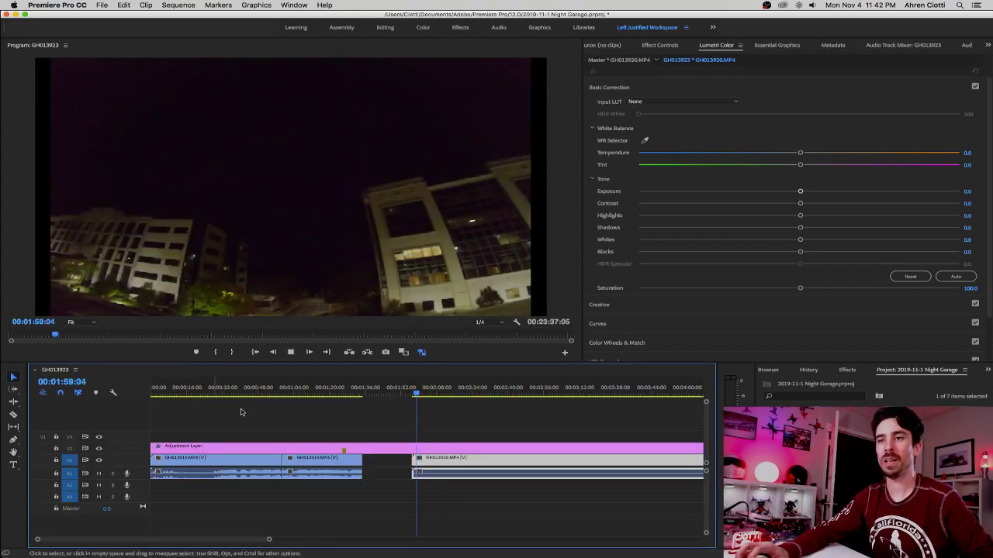
Step: Review the GH013920.MP4 footage, replaying from about 00:02:08 and playing on from about 00:03:23
left_click(470, 396)
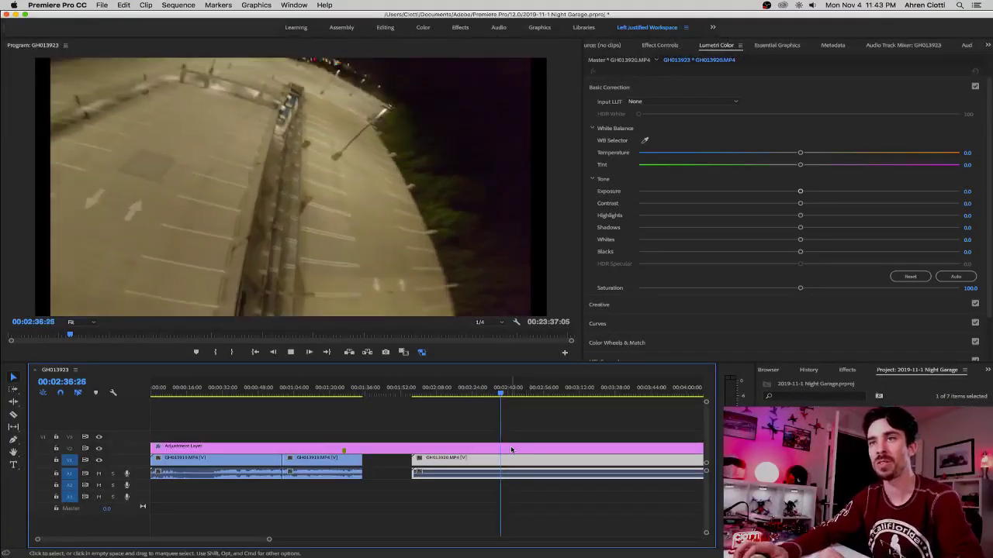
left_click(419, 394)
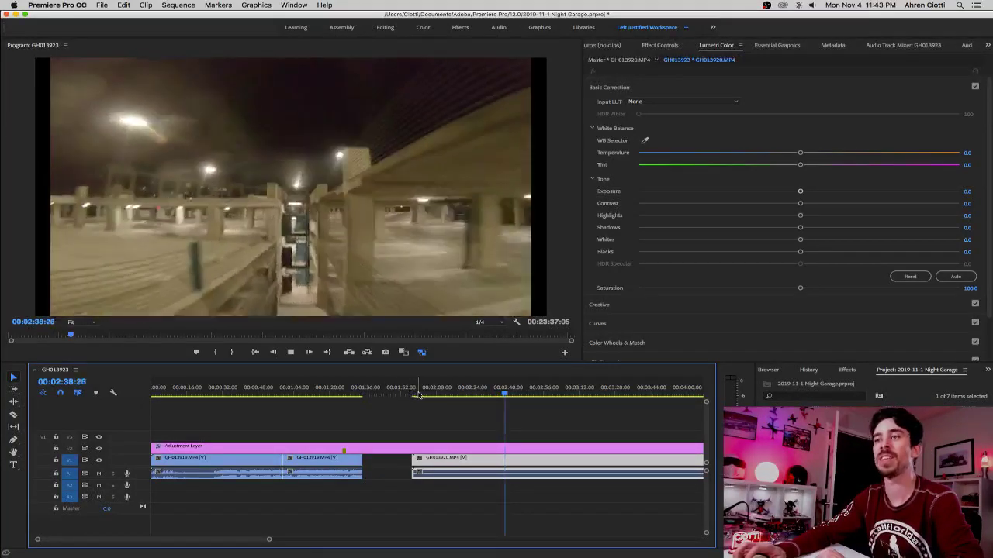
key("space")
left_click(441, 394)
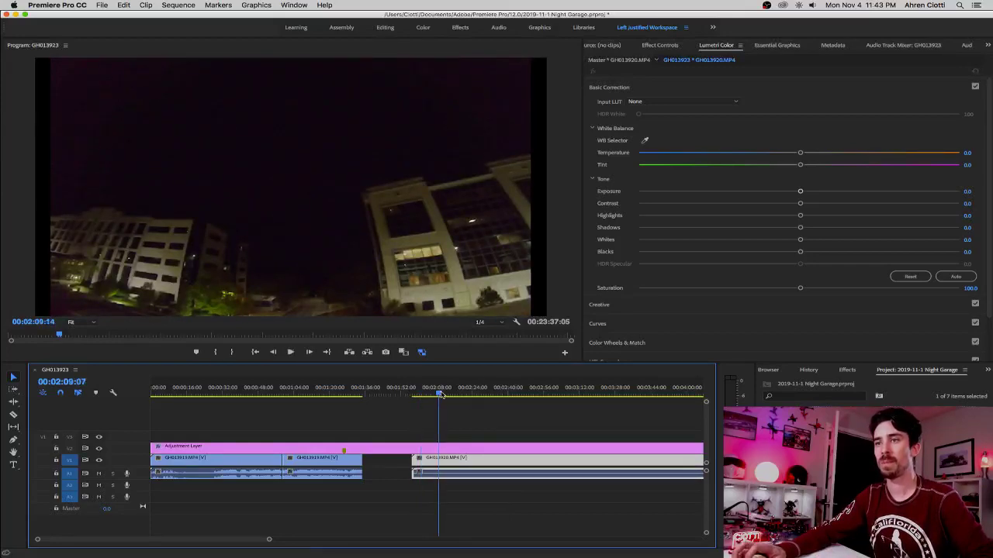
left_click_drag(442, 395, 436, 396)
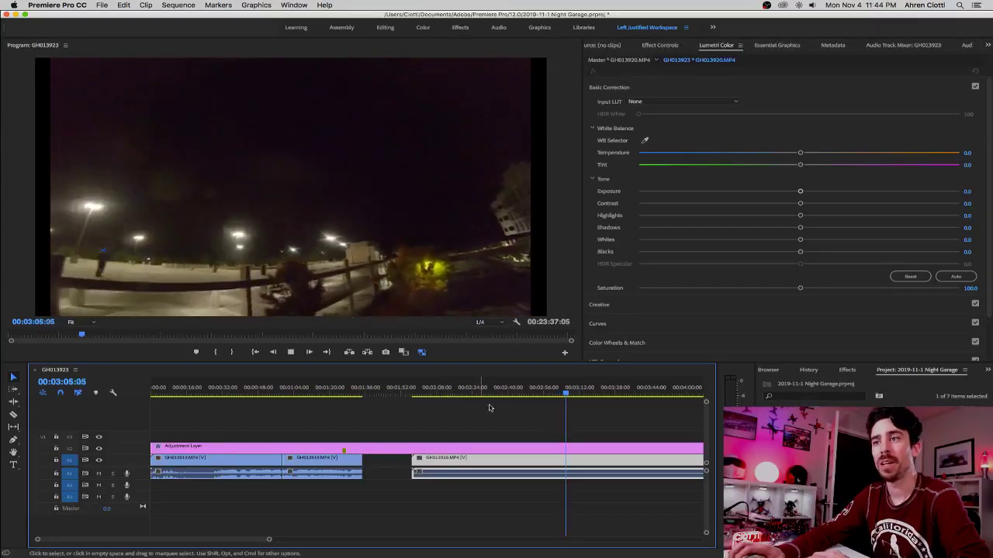
scroll(256, 538, "right", 5)
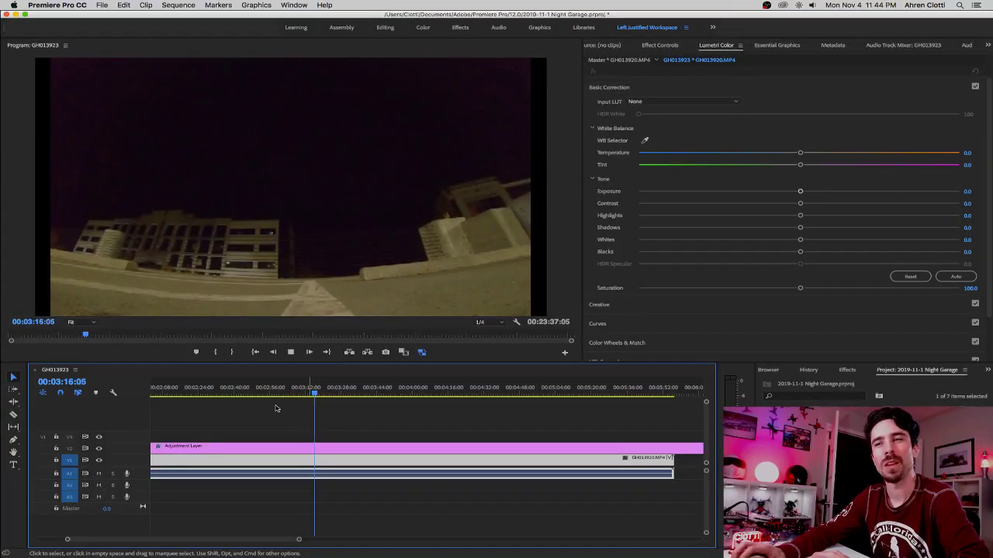
left_click(339, 396)
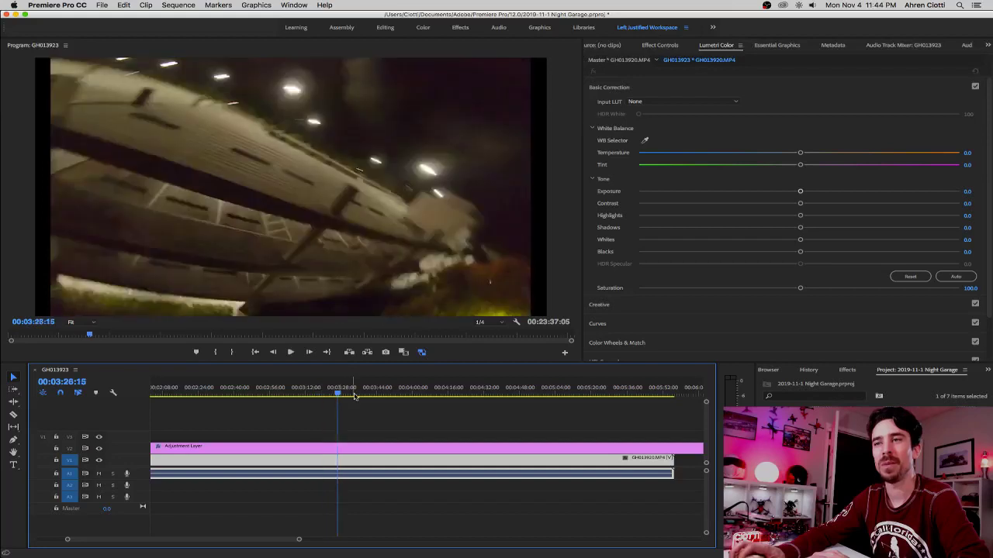
left_click_drag(339, 396, 330, 395)
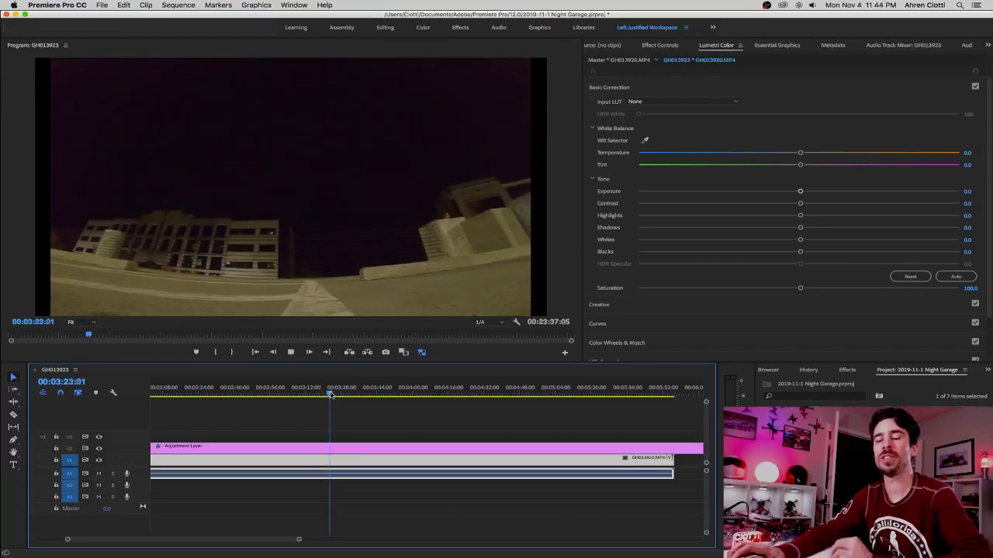
key("space")
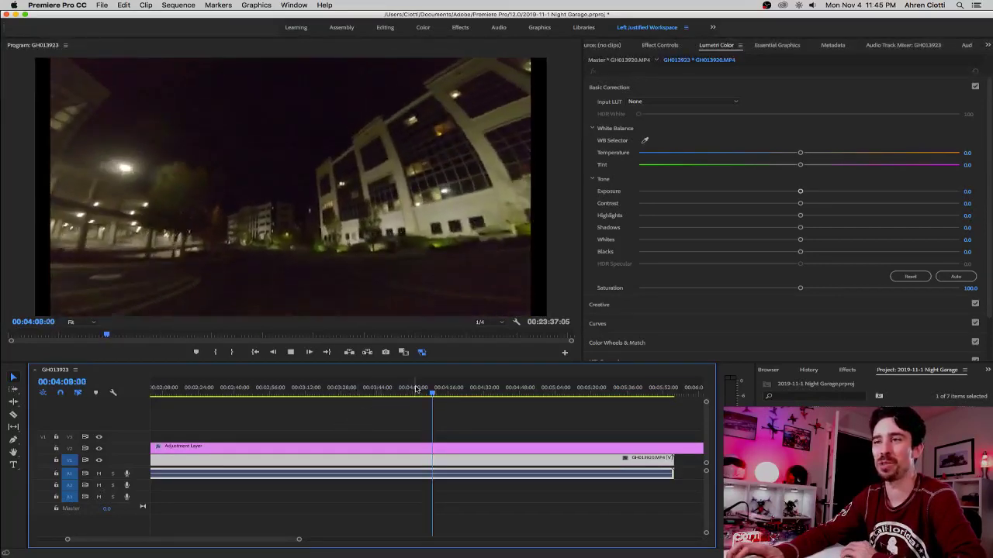
Step: Review GH013920.MP4 up to about 00:05:18, go back to about 00:03:47, and skim ahead to about 00:04:36
left_click_drag(427, 394, 423, 396)
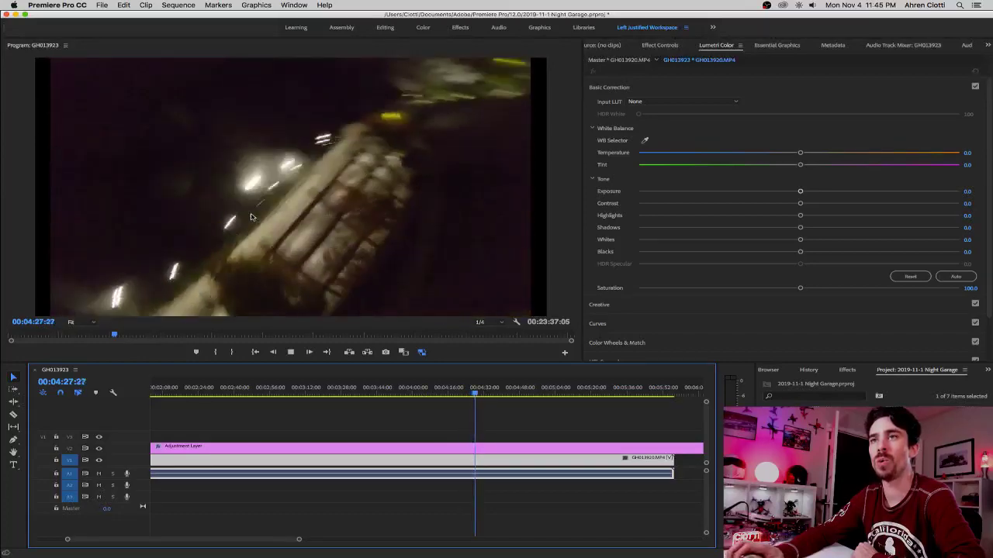
left_click_drag(436, 394, 447, 395)
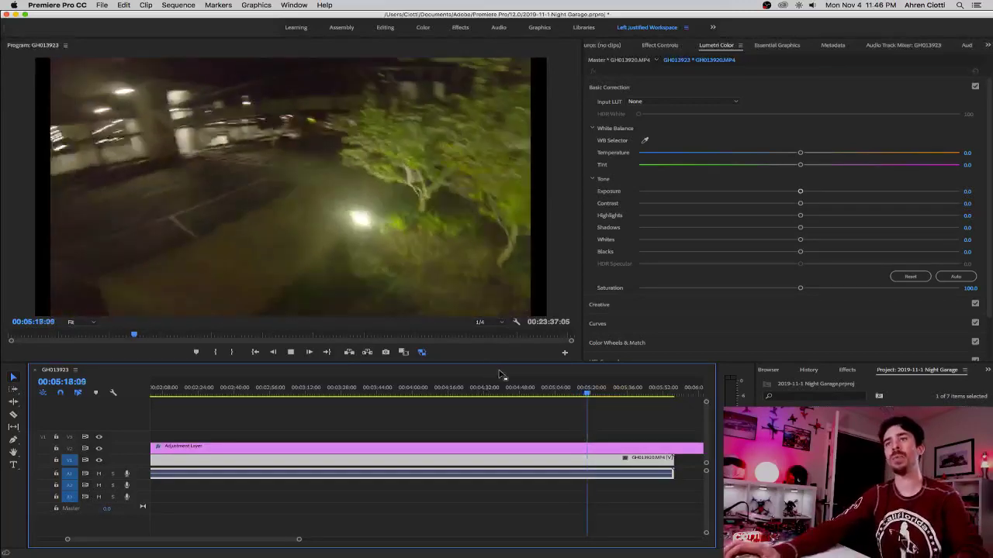
key("space")
left_click_drag(513, 395, 384, 395)
key("space")
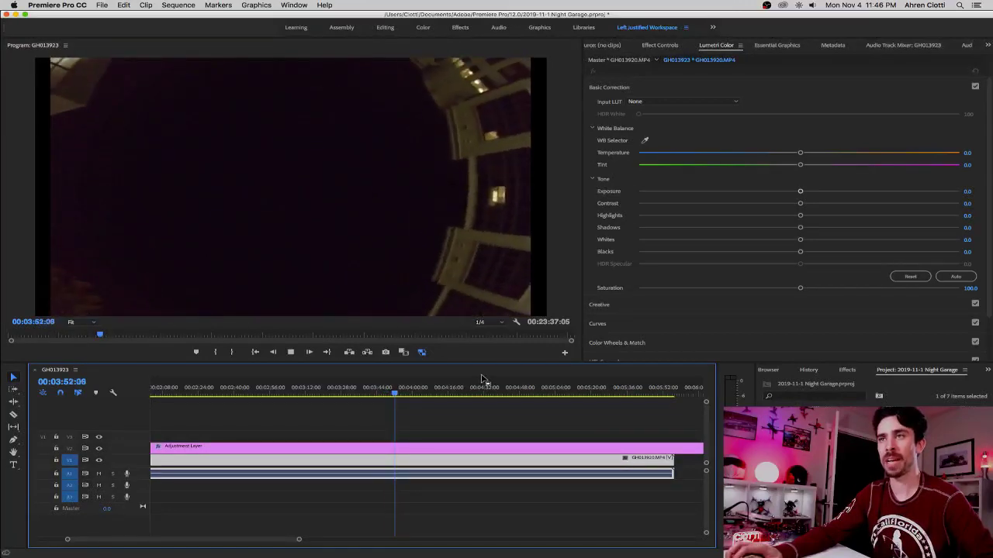
left_click(414, 392)
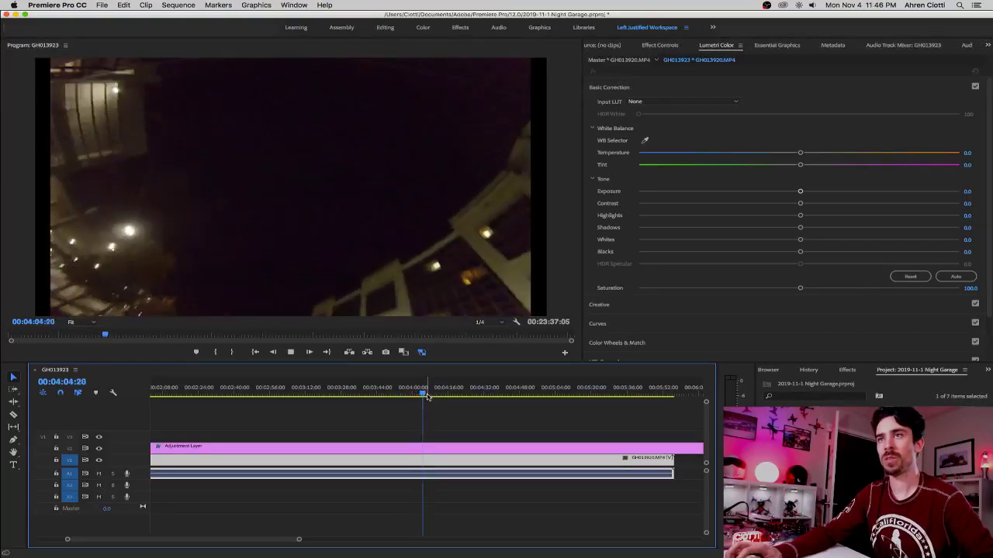
left_click_drag(426, 396, 467, 397)
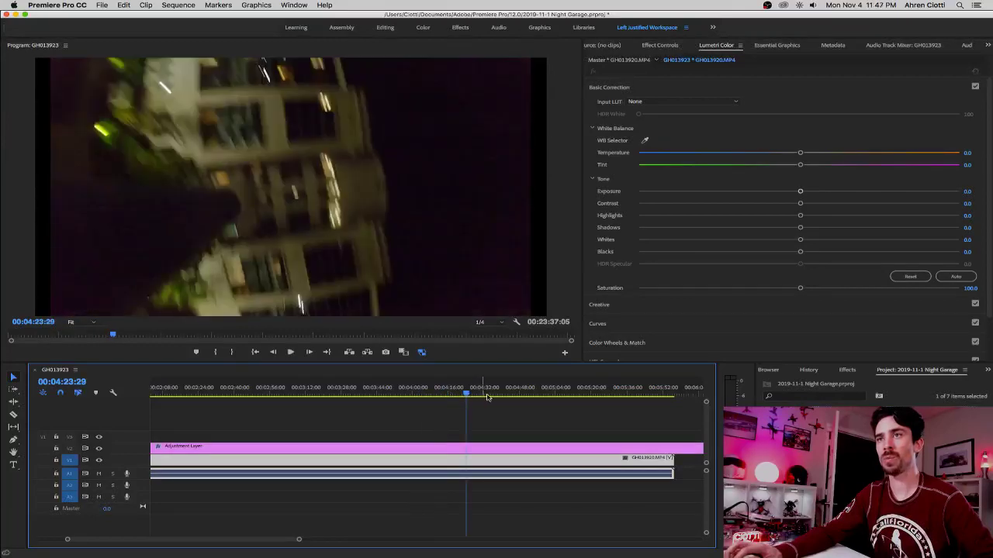
left_click(487, 395)
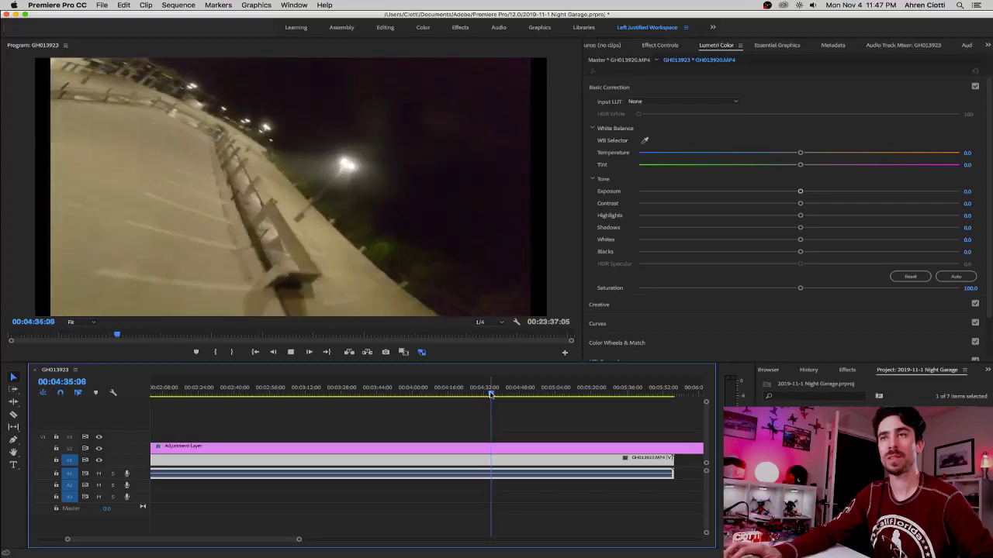
left_click_drag(490, 395, 494, 395)
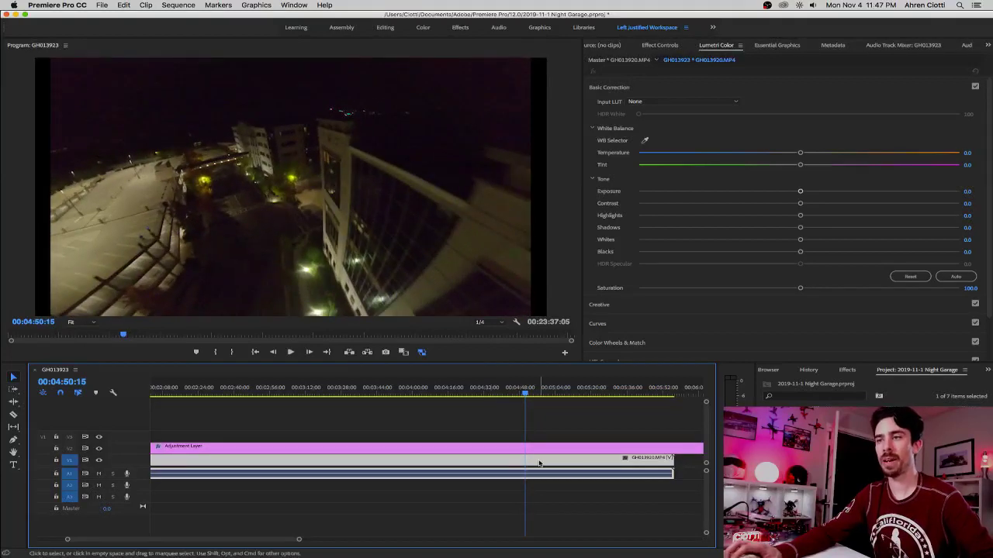
Step: Split the GH013920.MP4 clip at 00:04:47:15 and ripple delete the part before the cut
left_click_drag(523, 394, 519, 394)
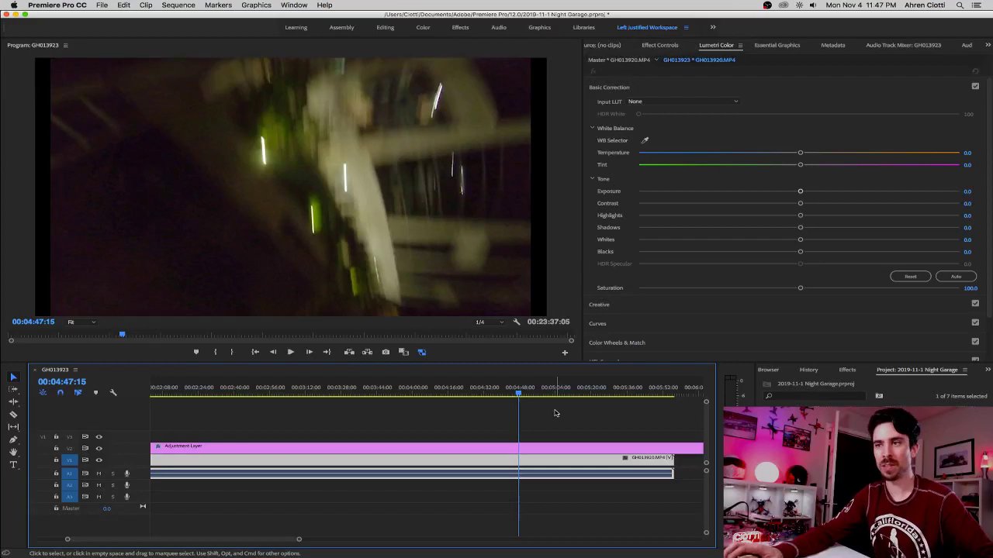
key("c")
left_click(519, 459)
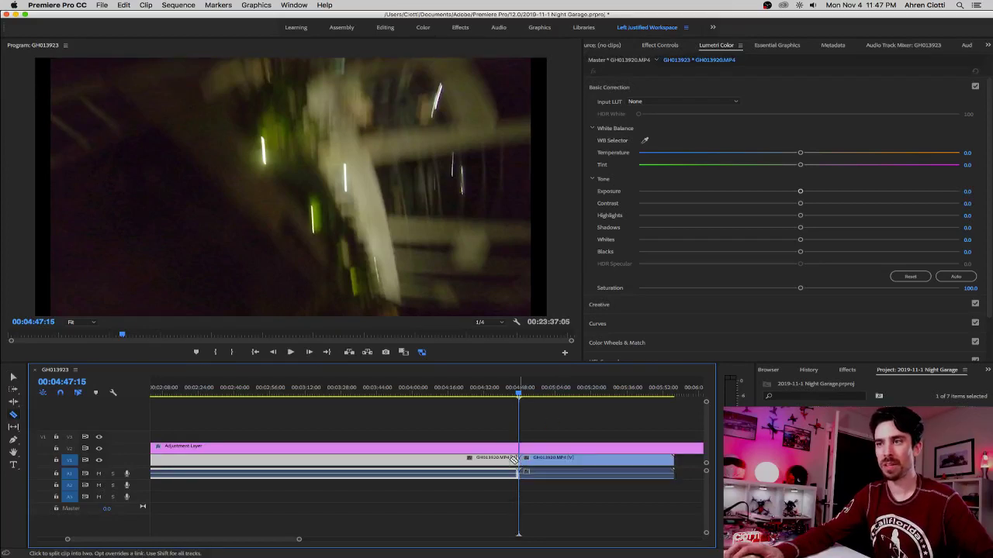
right_click(437, 461)
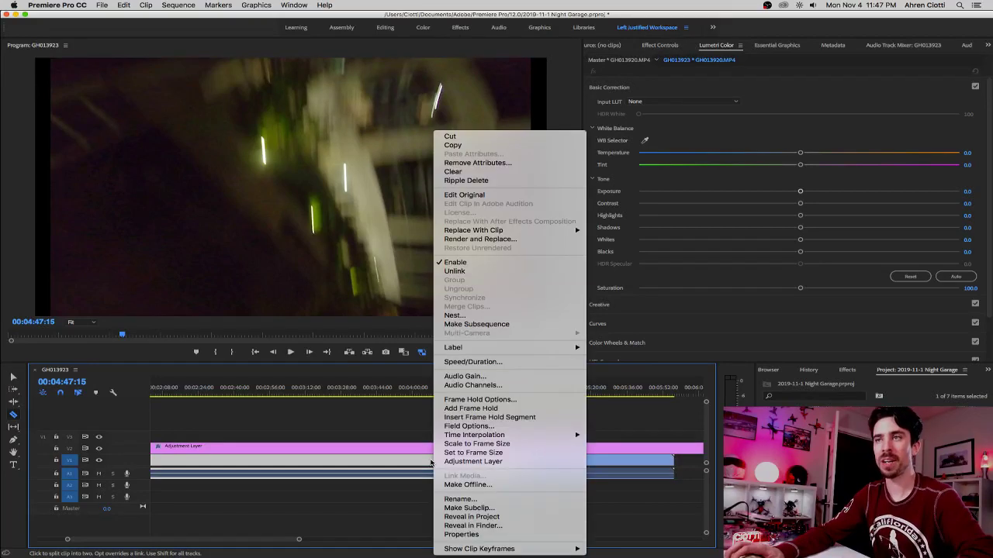
left_click(469, 181)
key("Up")
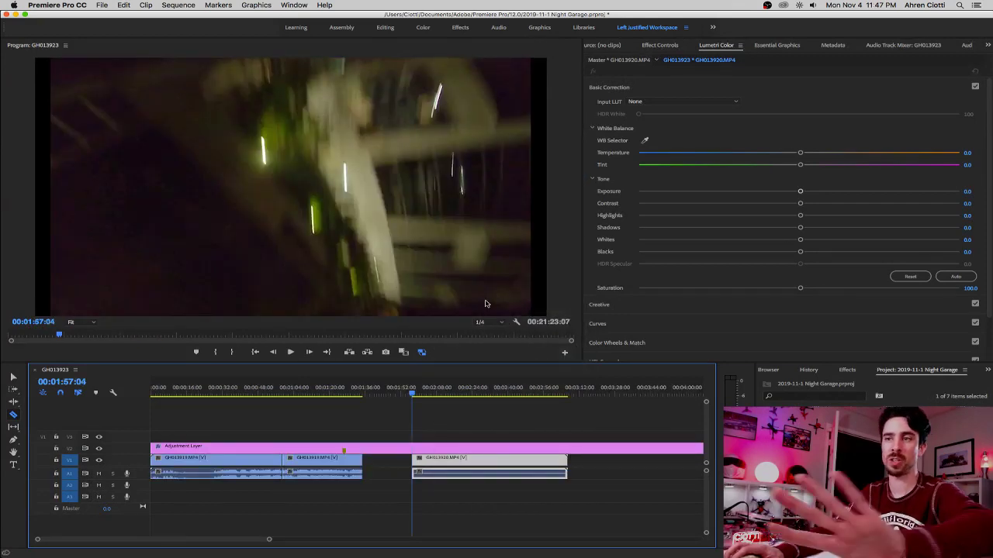
Step: Review the remaining GH013920.MP4 footage from 00:01:57:04, split it at 00:02:40:23, and delete the part after the cut
key("space")
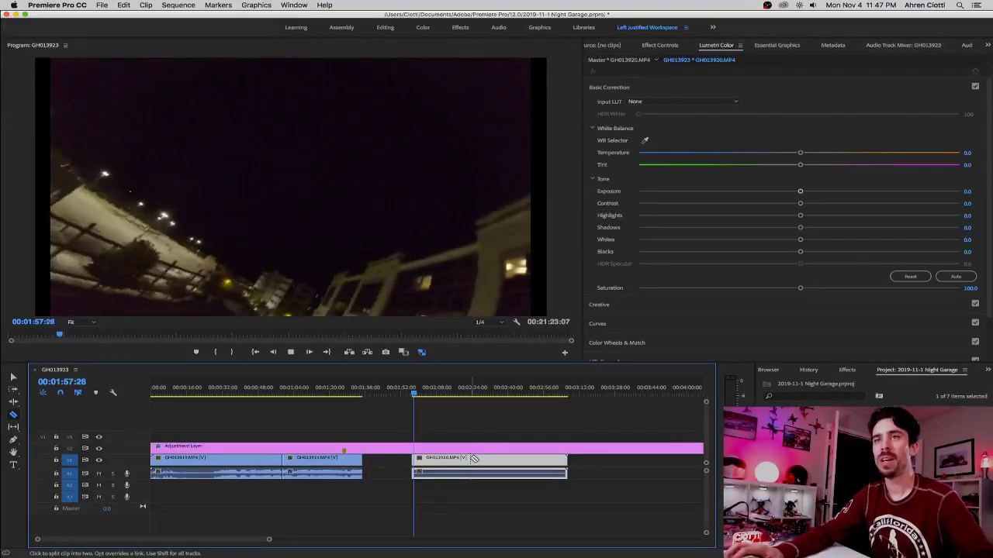
left_click(453, 394)
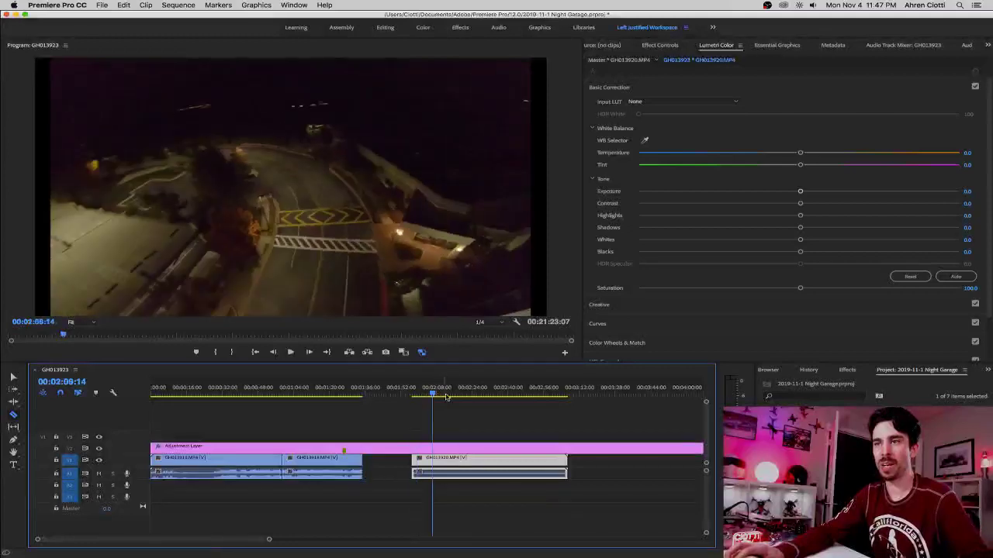
left_click(476, 394)
key("space")
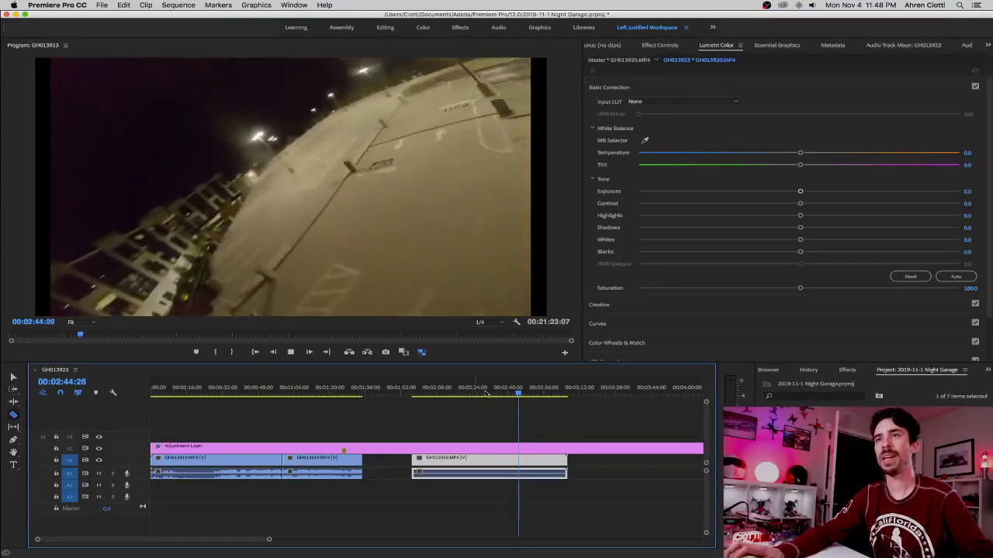
key("space")
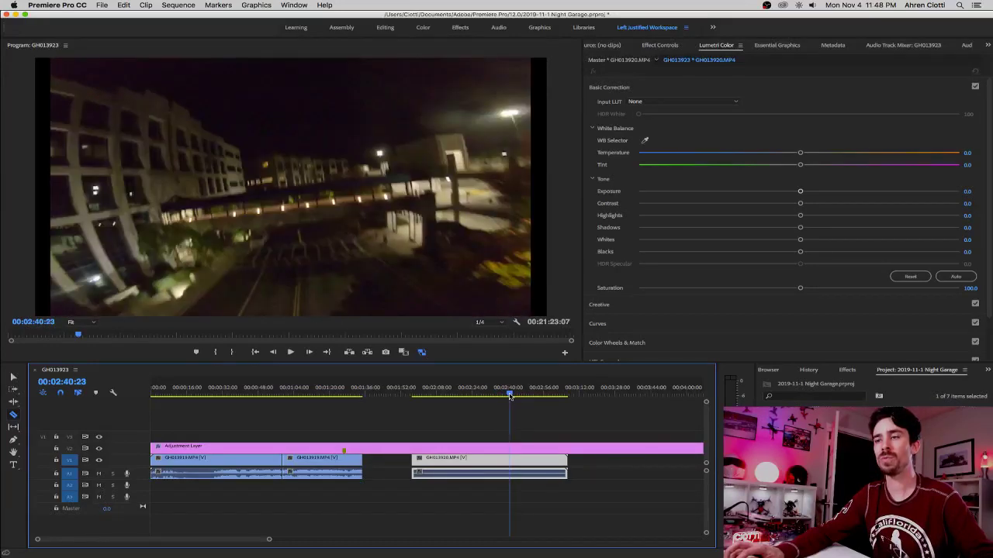
left_click(513, 463)
key("space")
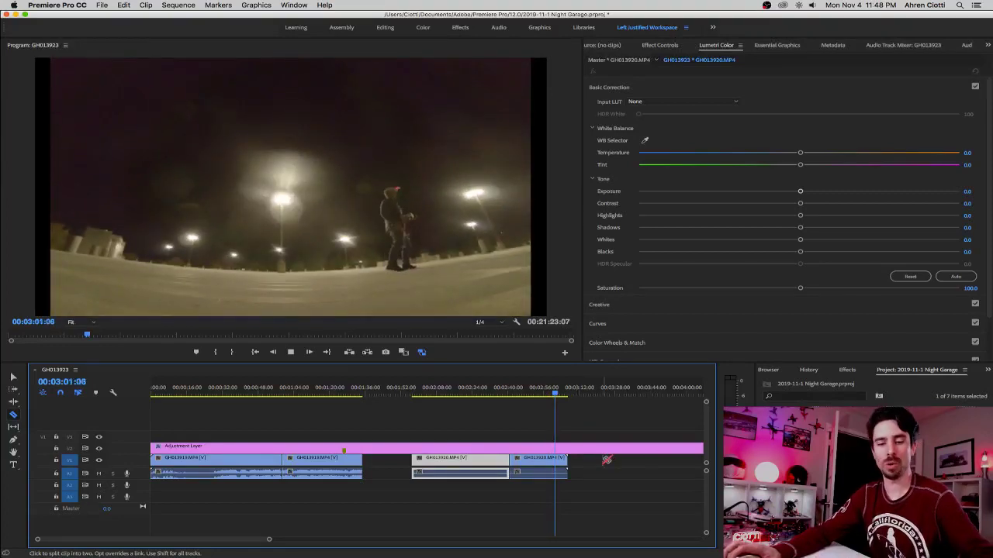
key("space")
key("Delete")
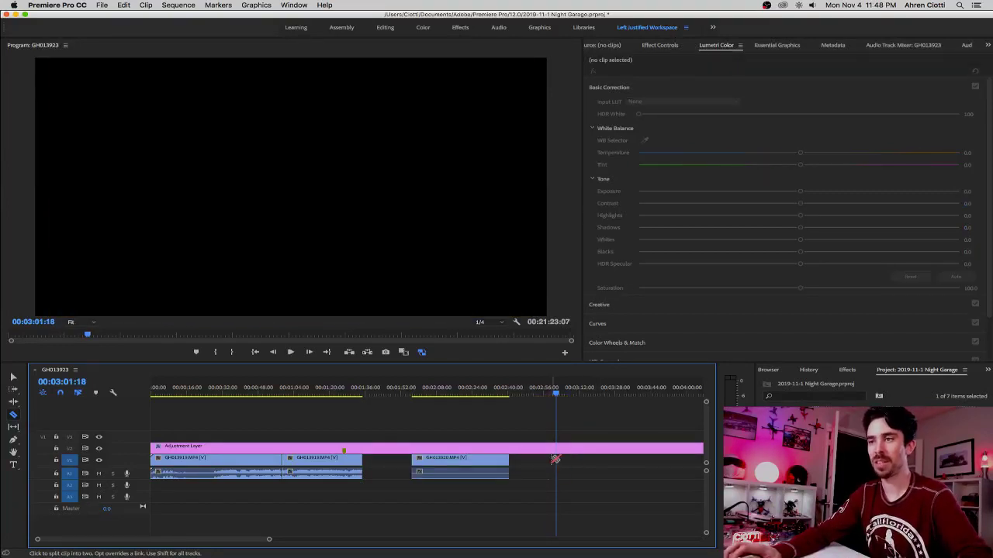
Step: Move the trimmed GH013920.MP4 segment on V1 earlier so it butts against the end of the preceding GH013919.MP4 clip
key("v")
left_click(476, 461)
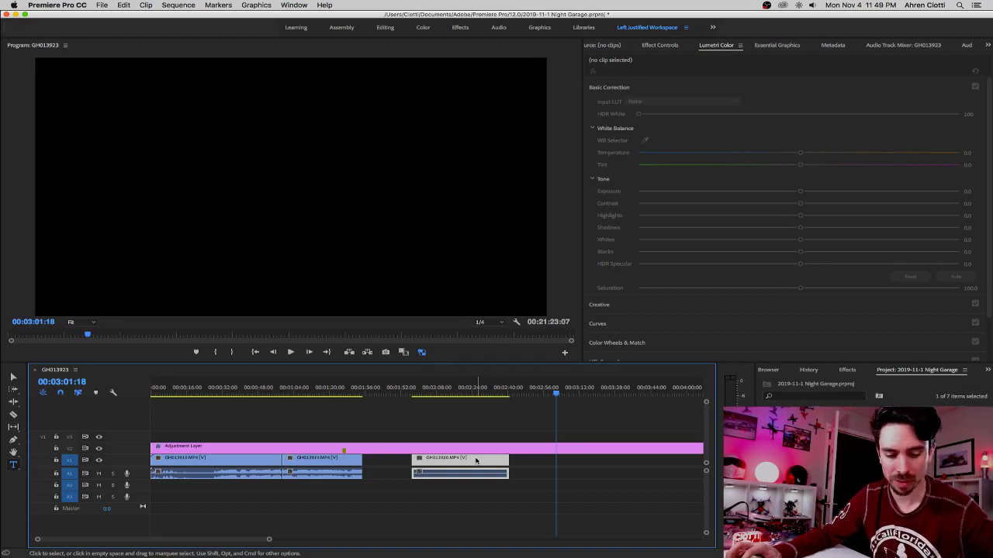
left_click_drag(476, 461, 439, 465)
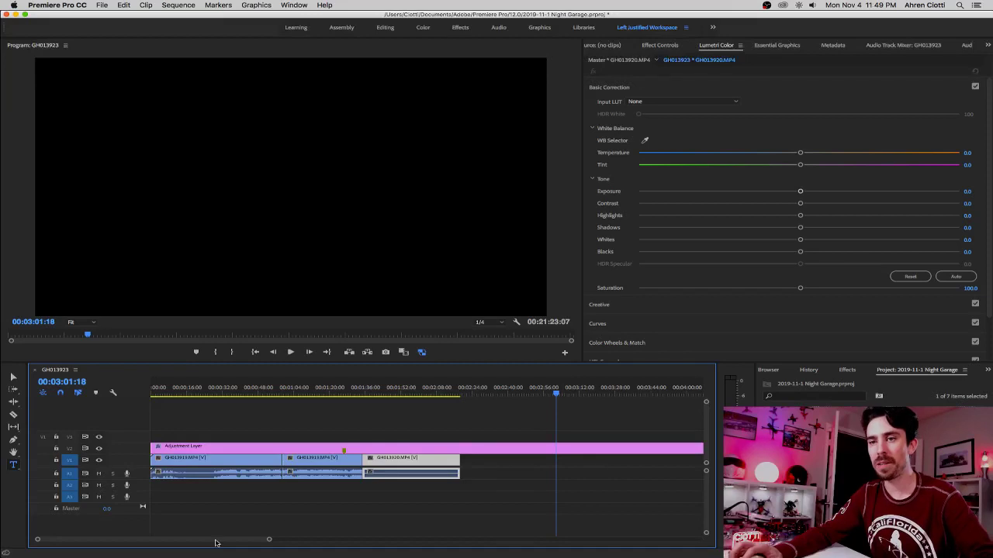
Step: Review the start of GH013921.MP4, skipping ahead to 00:06:28:12 and playing on to about 00:06:59
left_click_drag(219, 542, 288, 543)
left_click(332, 398)
key("space")
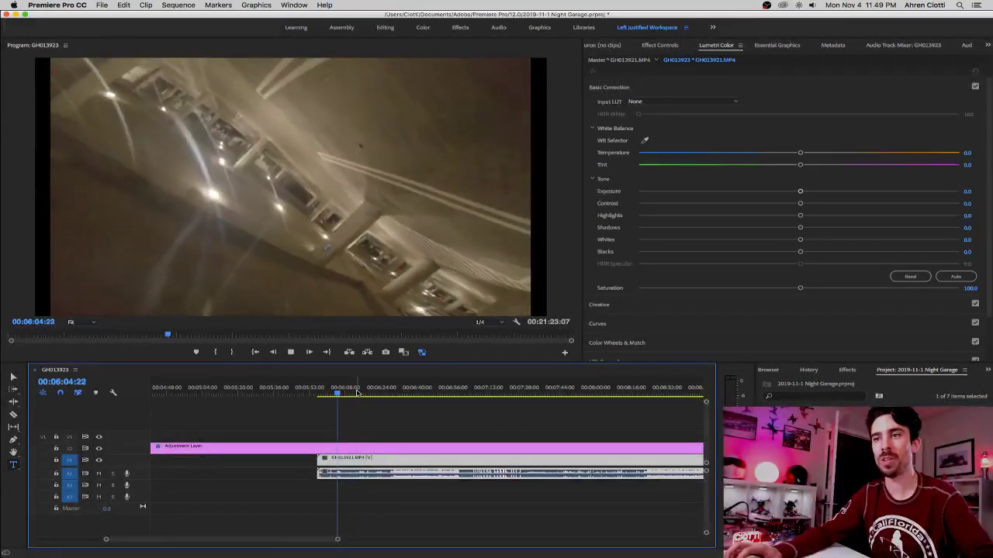
left_click(357, 396)
left_click(380, 394)
key("space")
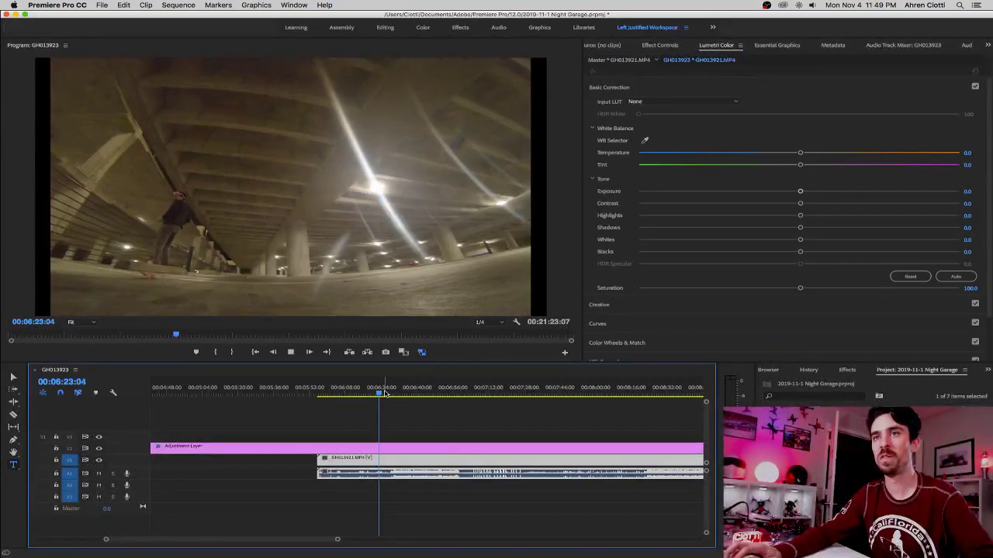
left_click(390, 393)
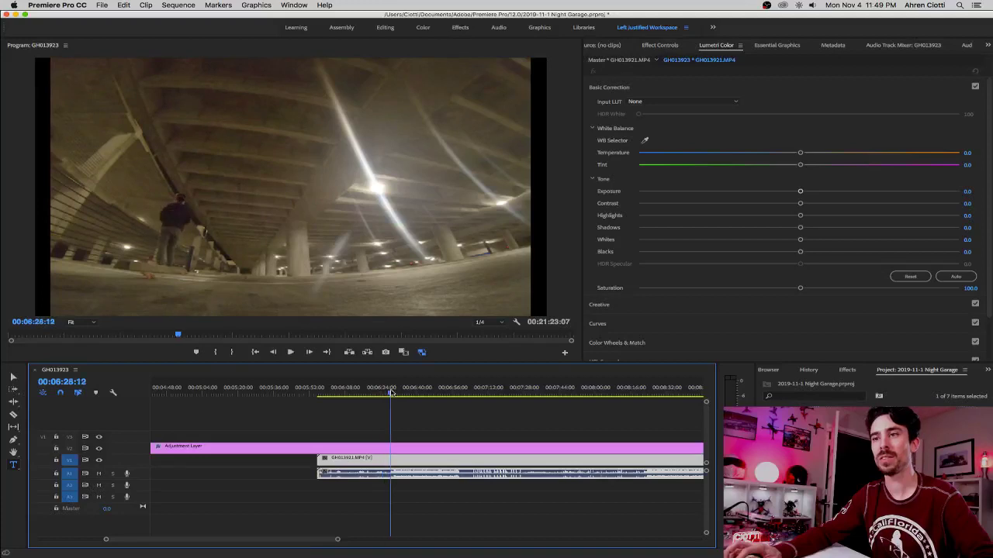
key("space")
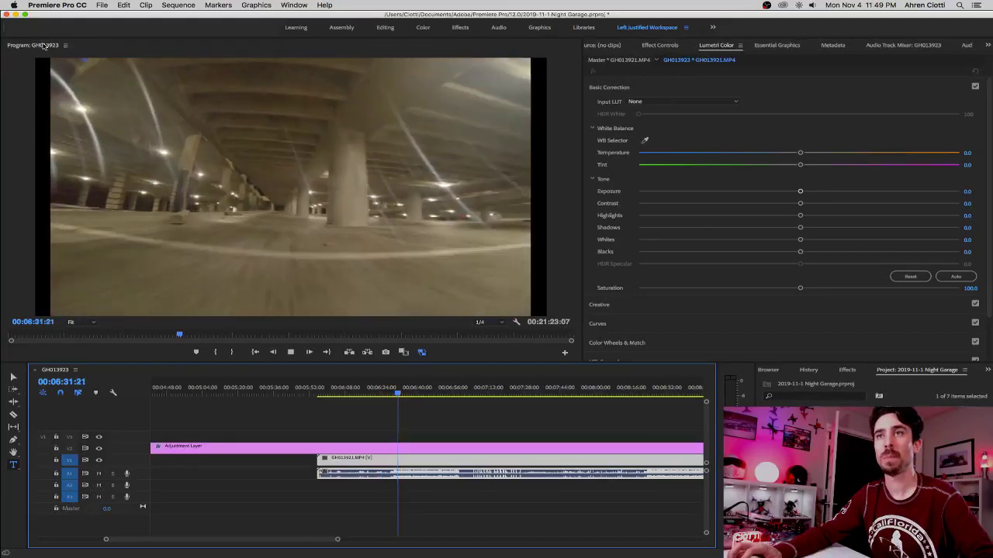
key("space")
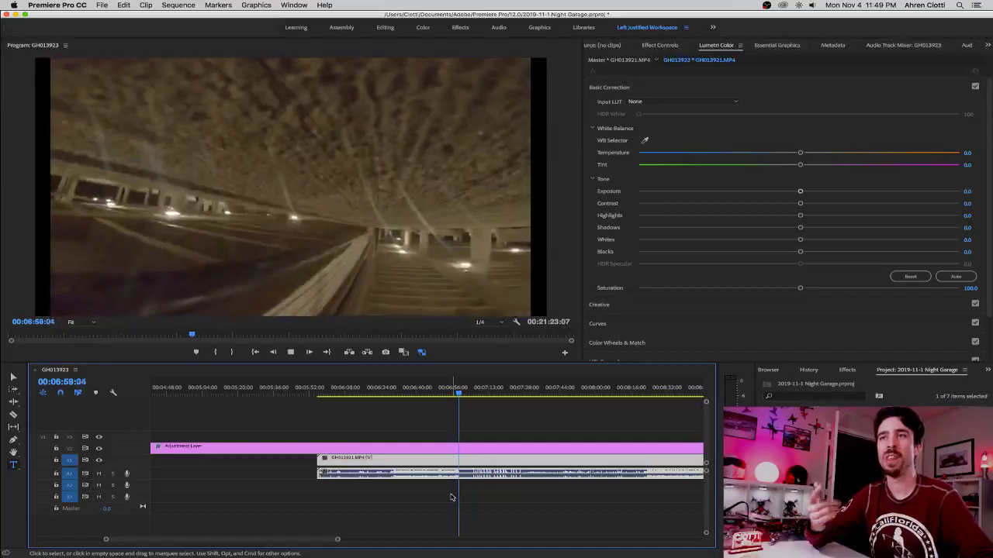
Step: Skim the rest of GH013921.MP4 from 00:07:17:01 to about 00:09:47
left_click(499, 392)
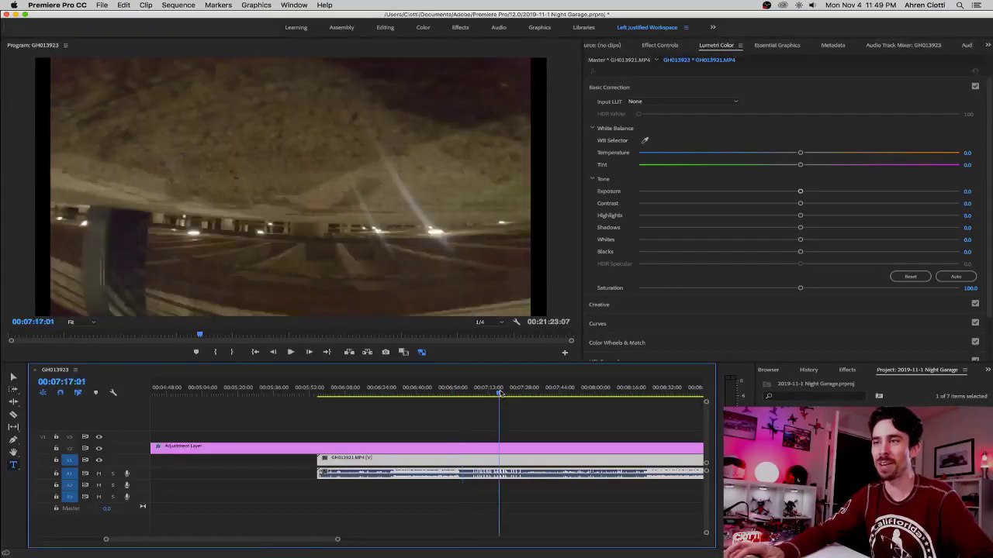
left_click(568, 391)
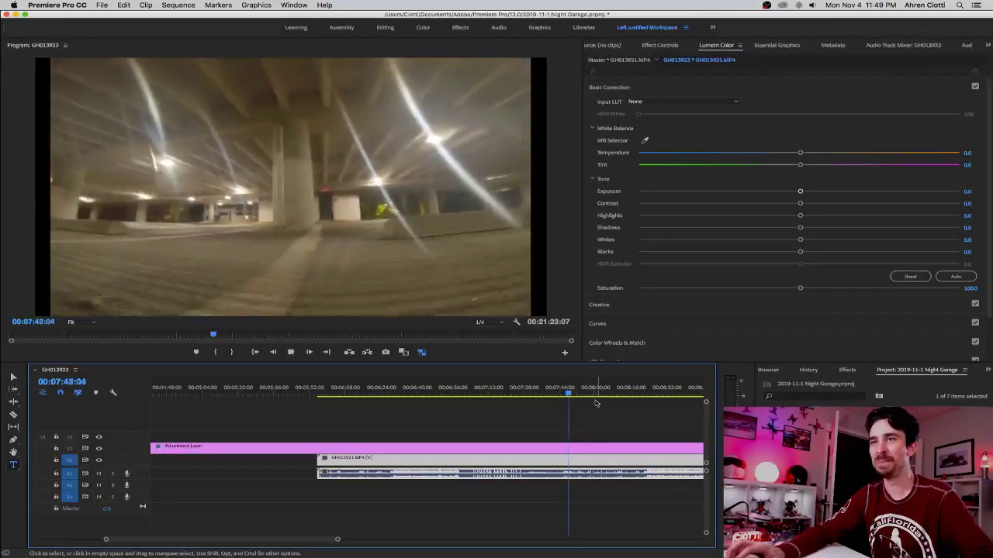
left_click(601, 396)
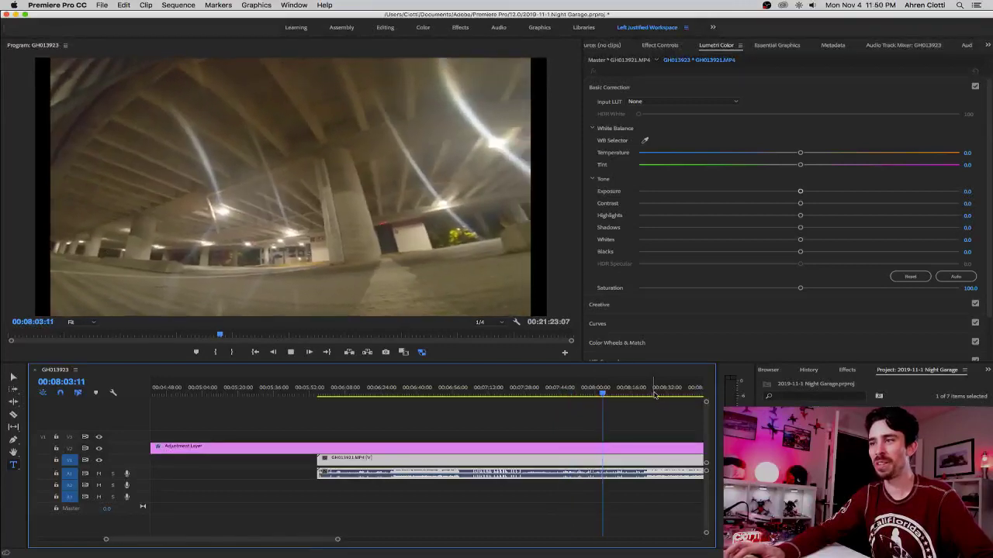
left_click(654, 394)
left_click(640, 394)
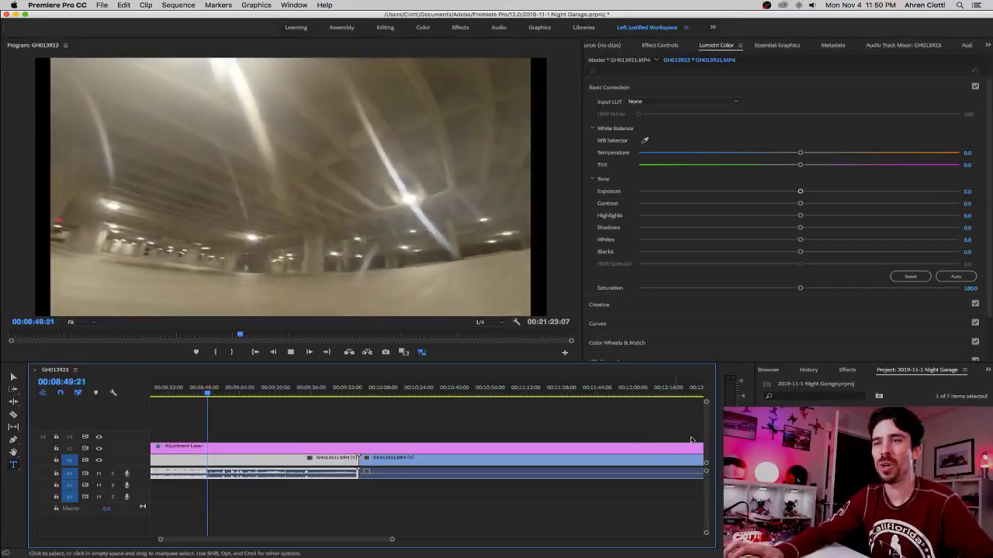
left_click(233, 394)
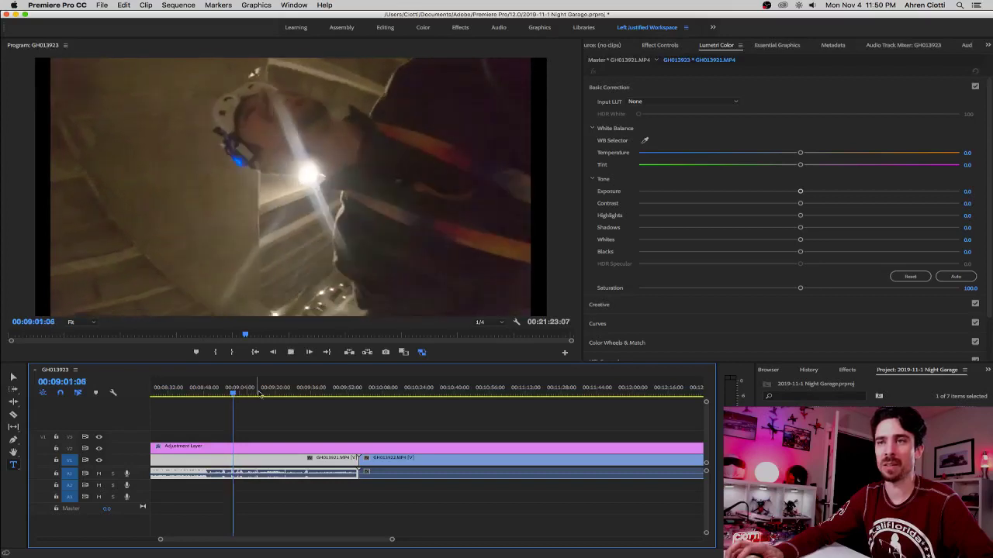
left_click_drag(260, 394, 337, 396)
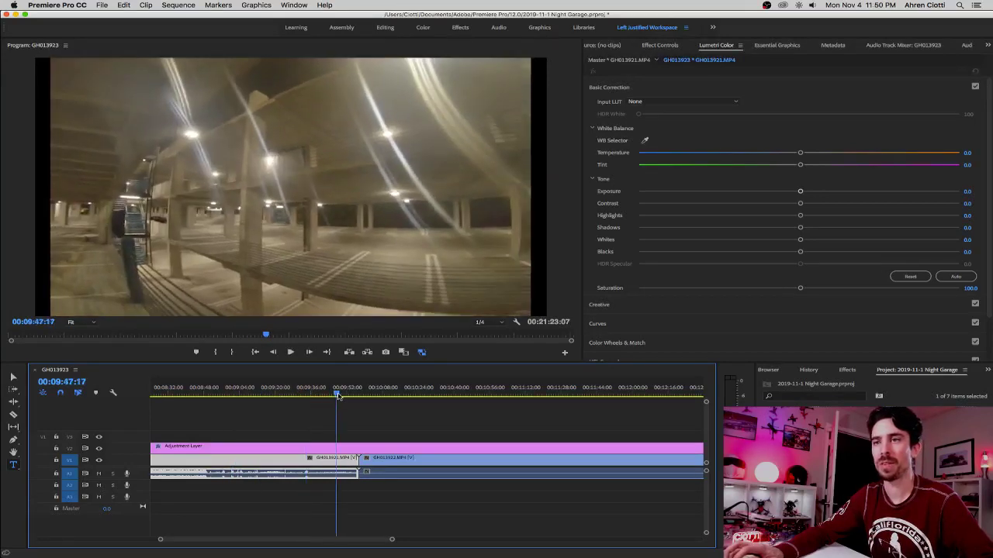
Step: Reveal the GH013921 proxy file in Finder and move GH013921_Proxy.mov to the Trash
right_click(311, 463)
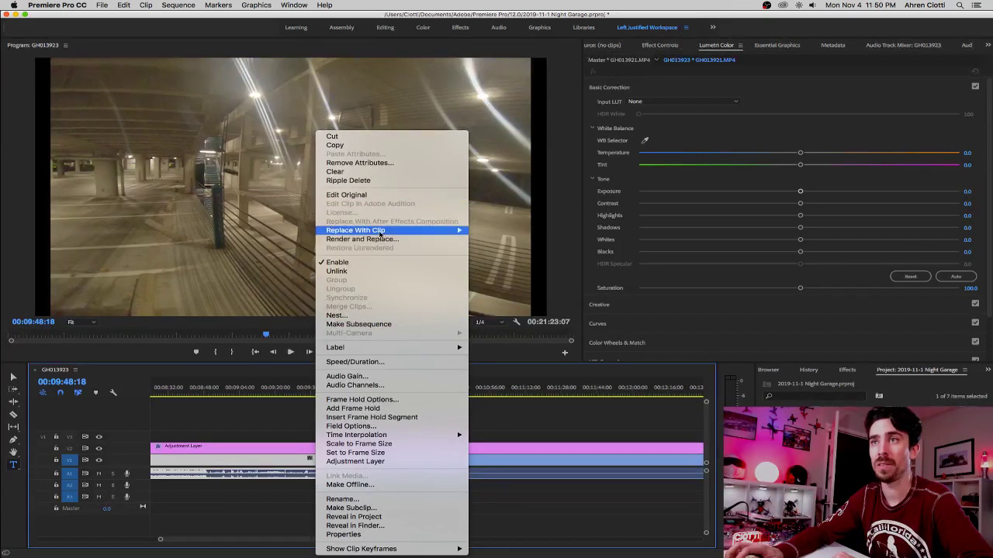
key("Escape")
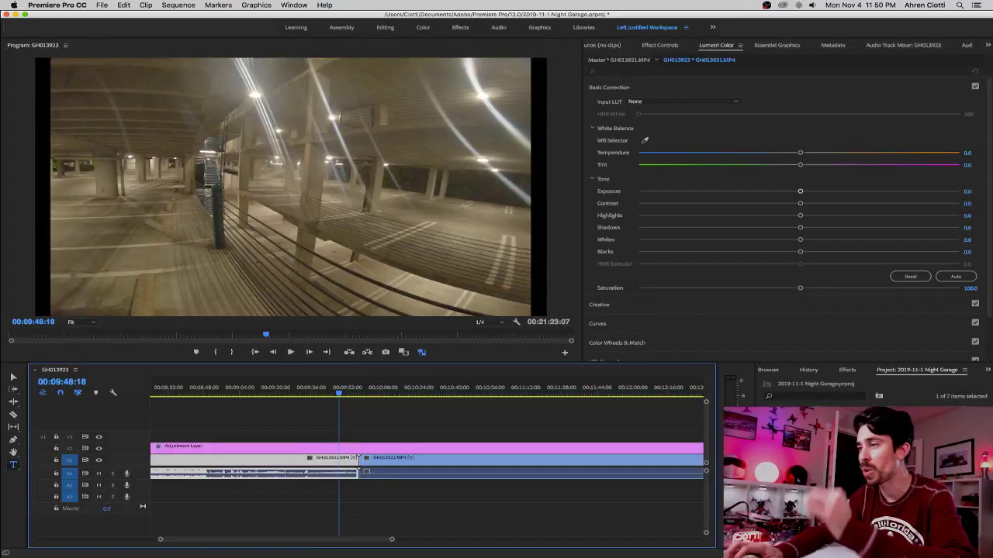
left_click(854, 466)
right_click(818, 466)
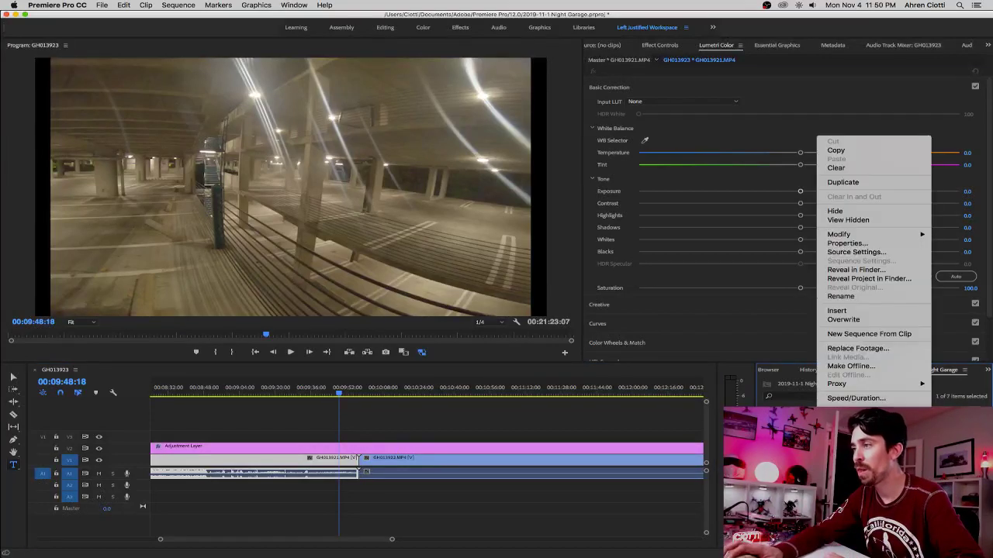
left_click(853, 270)
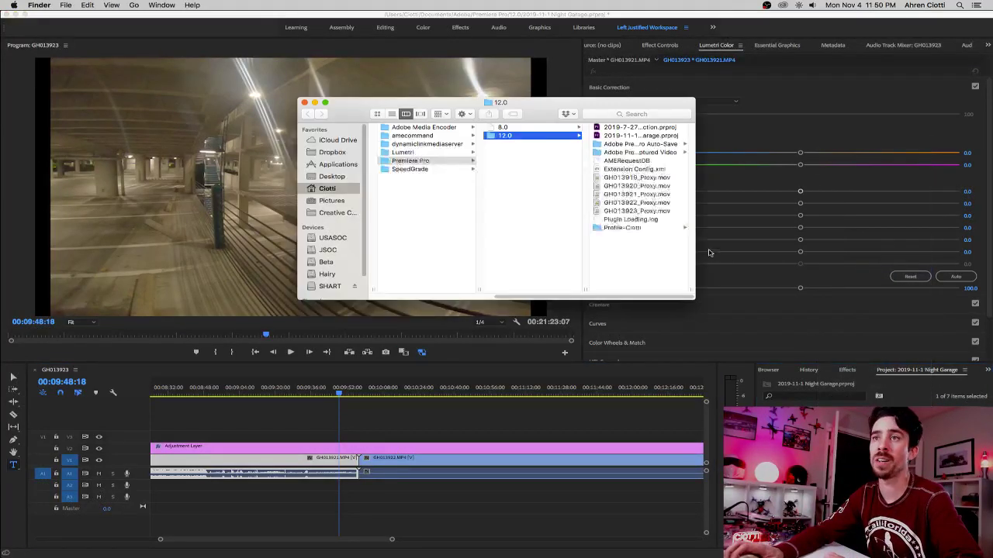
right_click(525, 197)
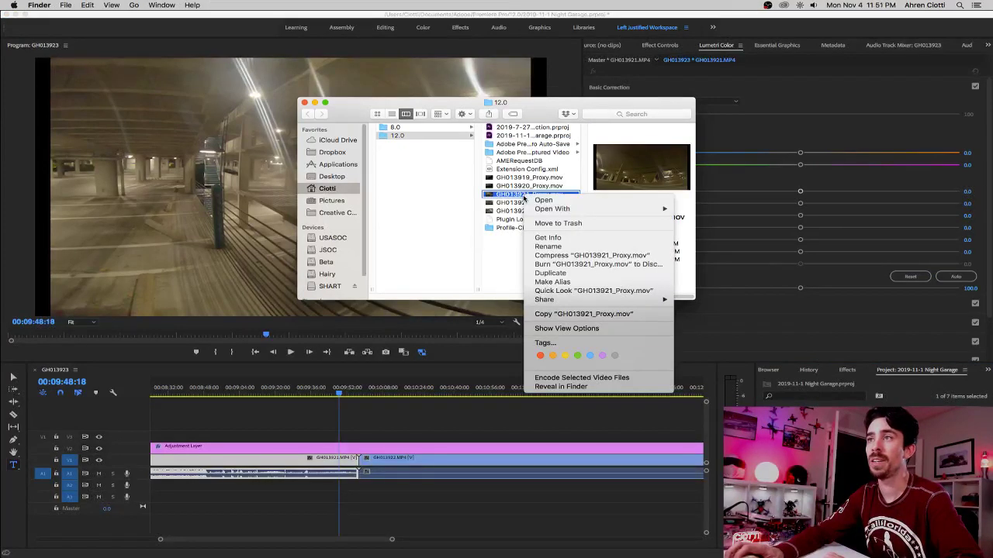
left_click(562, 224)
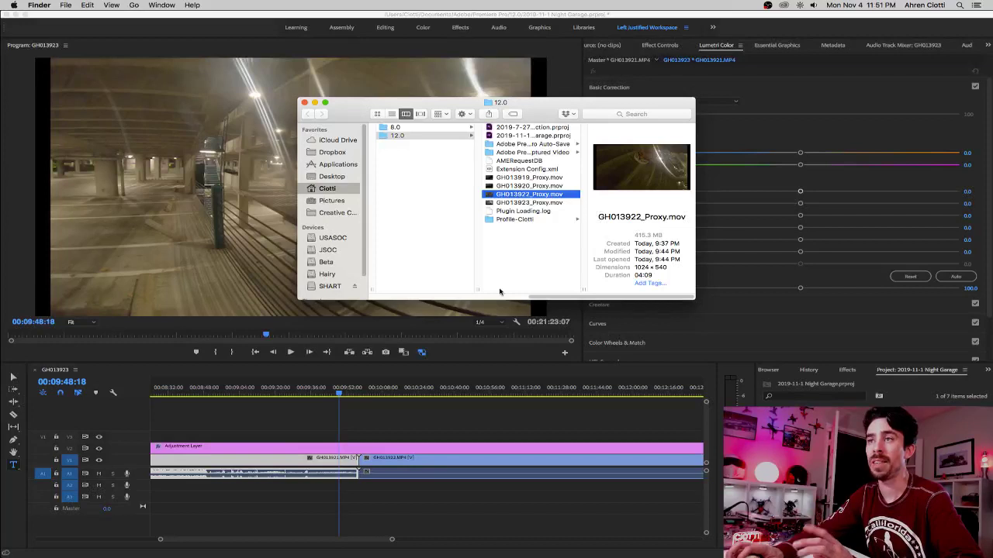
Step: Permanently delete GH013921.MP4 from the 2019-11-1 FPV Weekend folder on the Beta drive and close the Finder window
left_click_drag(549, 297, 390, 293)
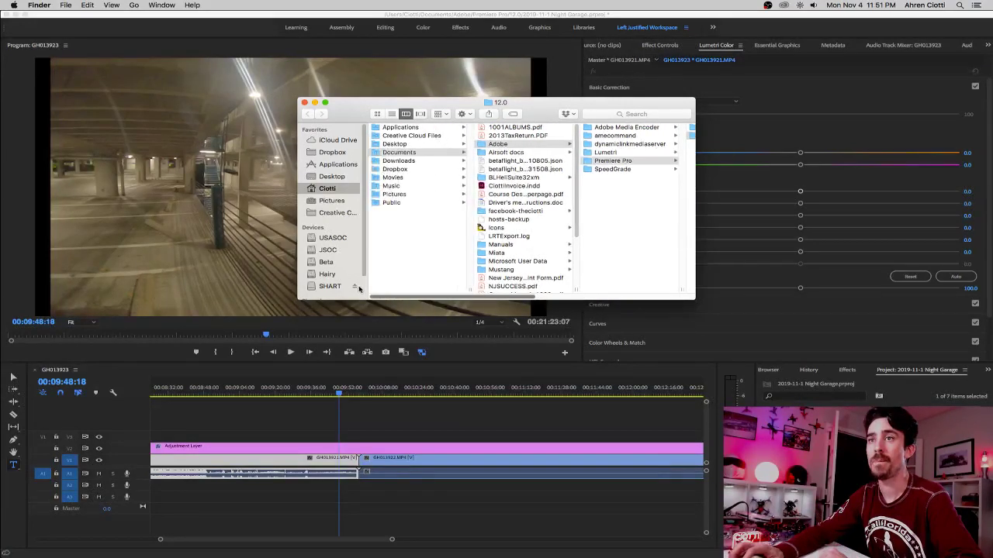
scroll(327, 275, "down", 1)
left_click(326, 256)
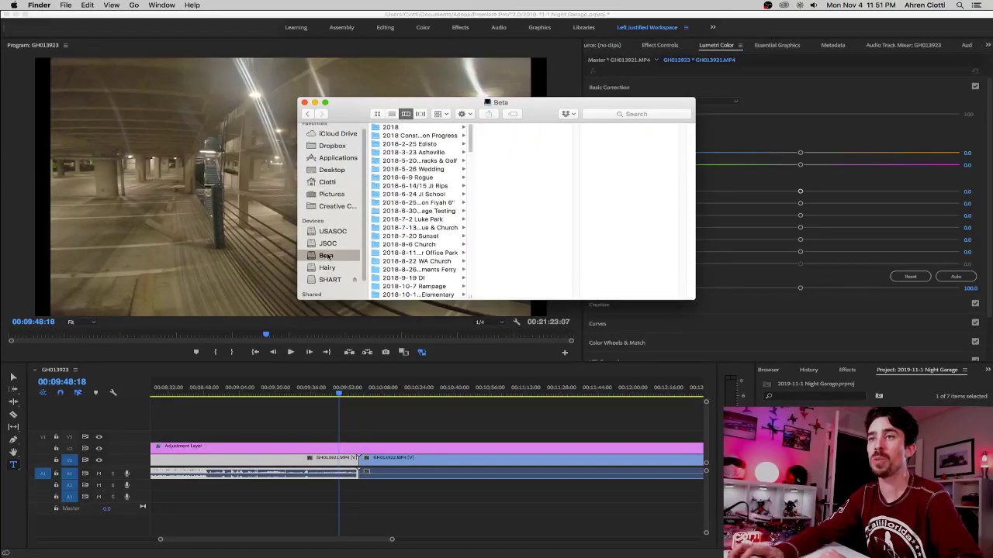
scroll(428, 222, "down", 5)
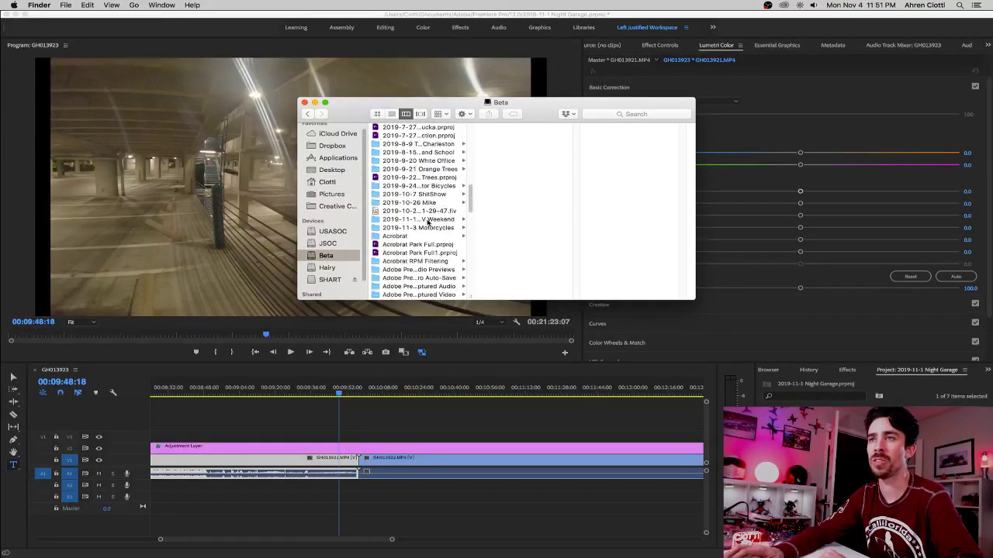
scroll(427, 222, "down", 1)
scroll(427, 222, "up", 1)
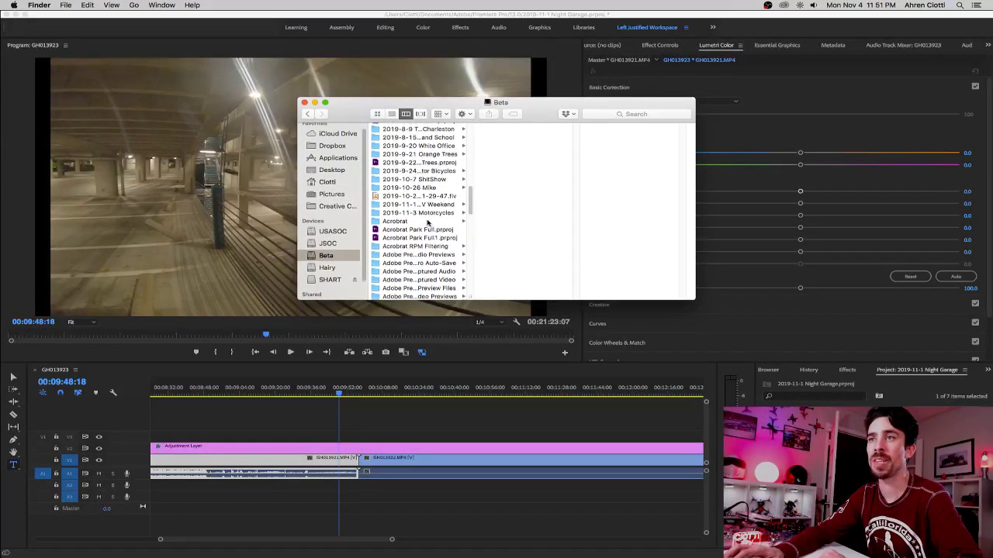
left_click(430, 204)
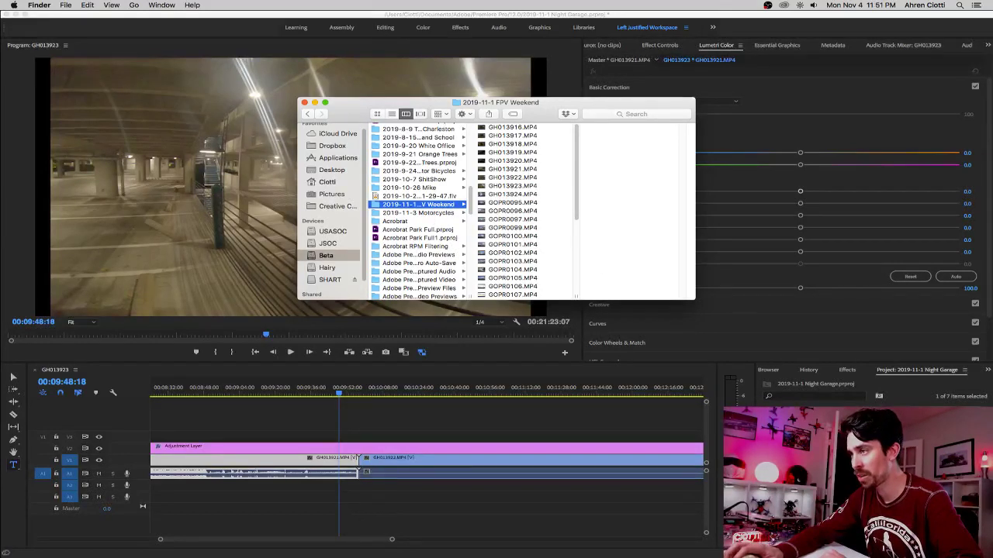
right_click(515, 169)
left_click(551, 197)
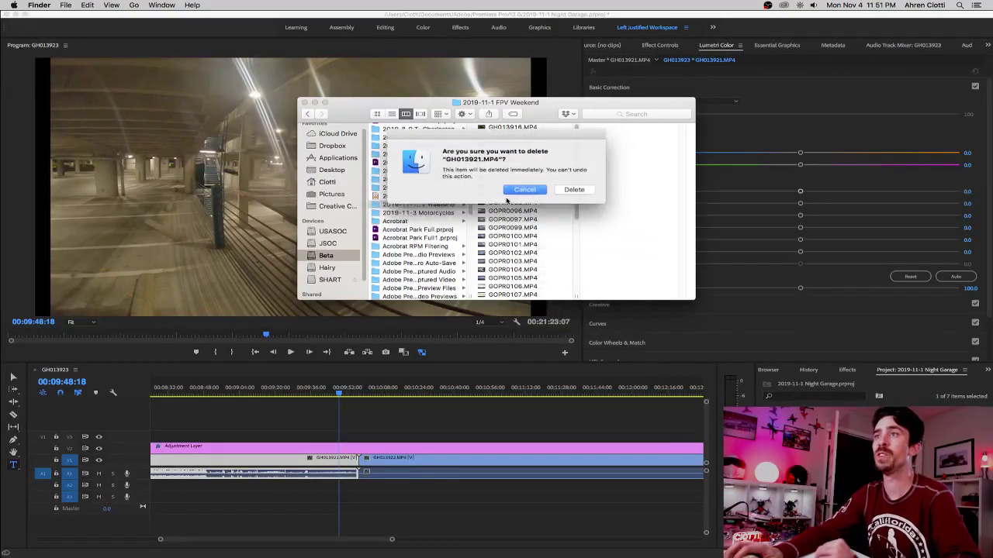
left_click(572, 190)
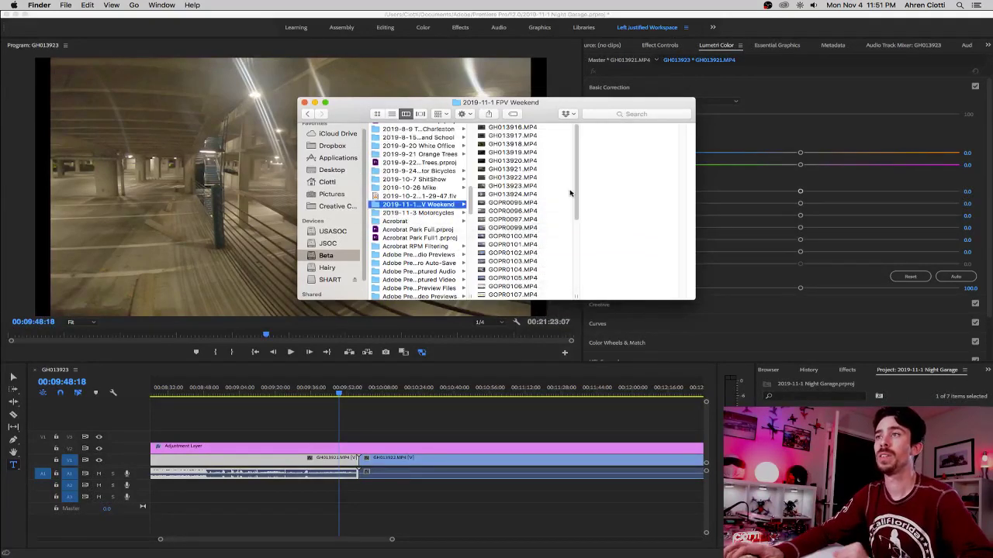
left_click(304, 102)
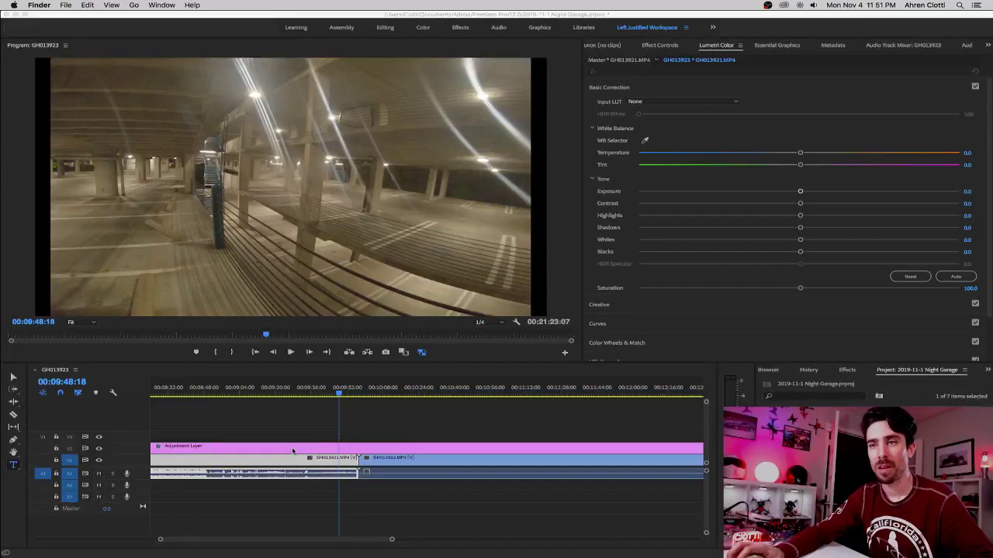
Step: Return to Premiere Pro, set the missing GH013921.MP4 media offline and delete that clip from the project
left_click(282, 463)
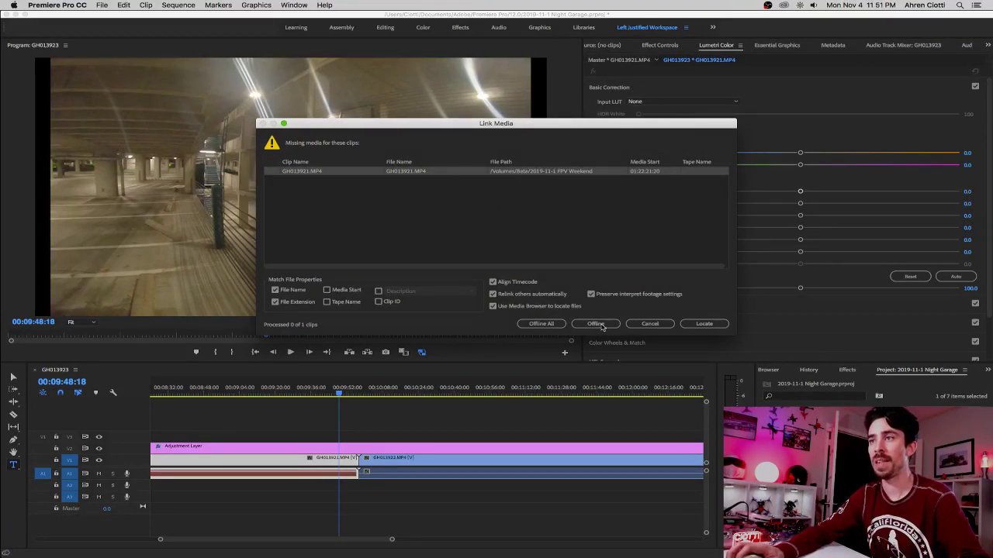
left_click(596, 323)
key("Delete")
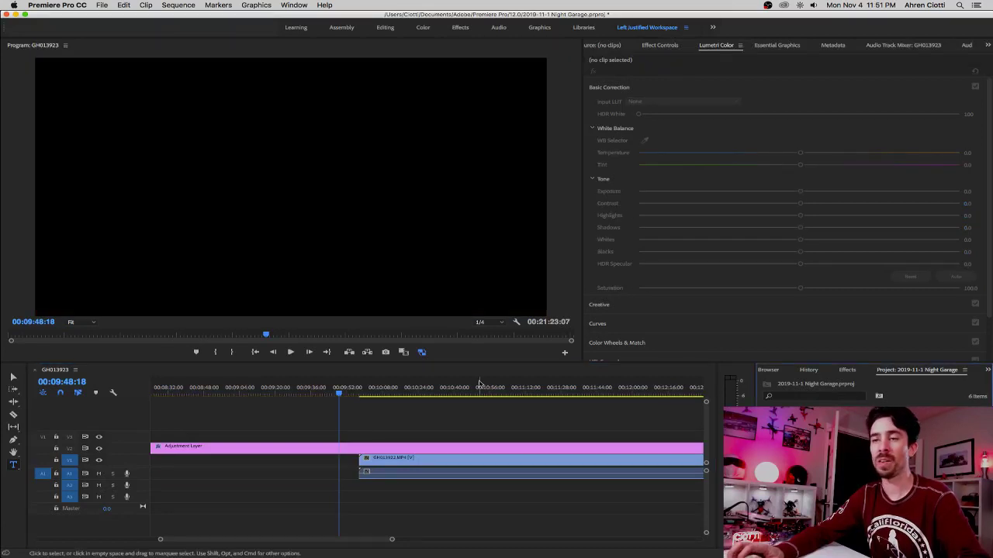
Step: Review GH013922.MP4 from its start, replaying the stretch around 00:11:34 and pausing at 00:11:38:05
left_click(358, 394)
left_click_drag(359, 394, 382, 395)
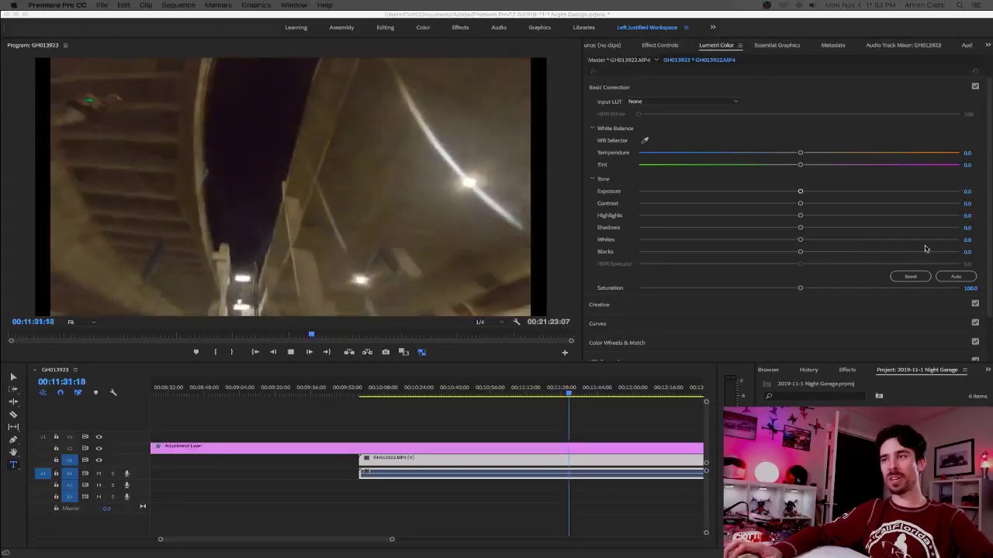
left_click(566, 423)
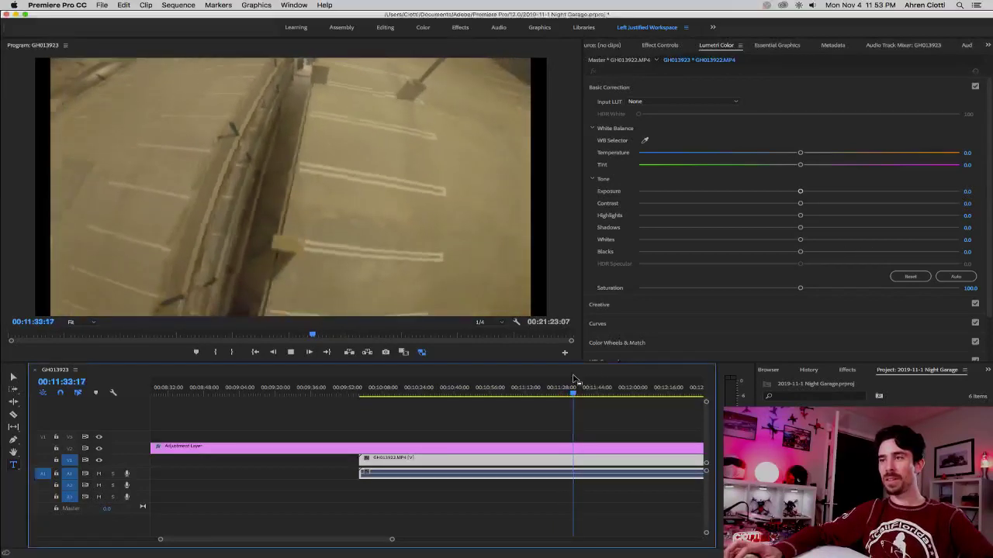
left_click(540, 395)
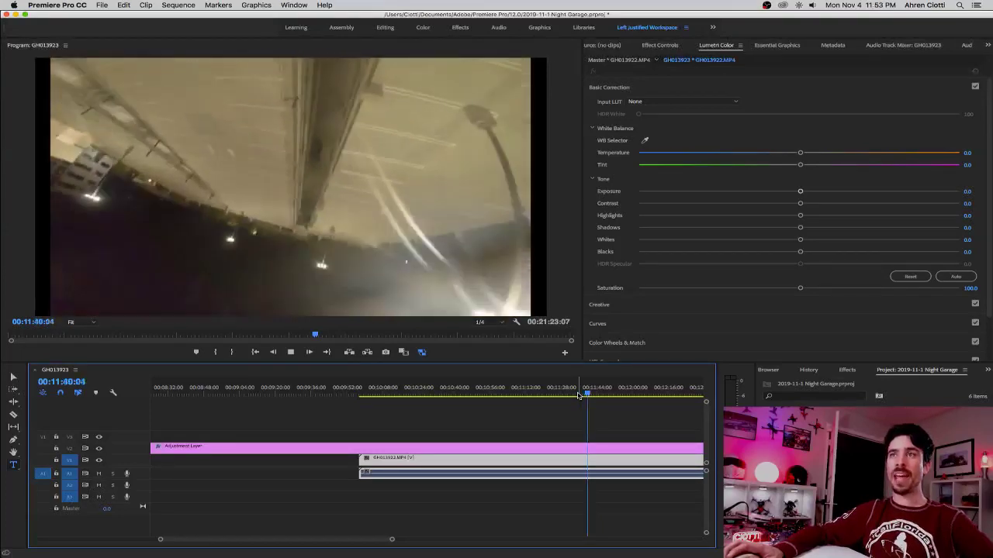
key("space")
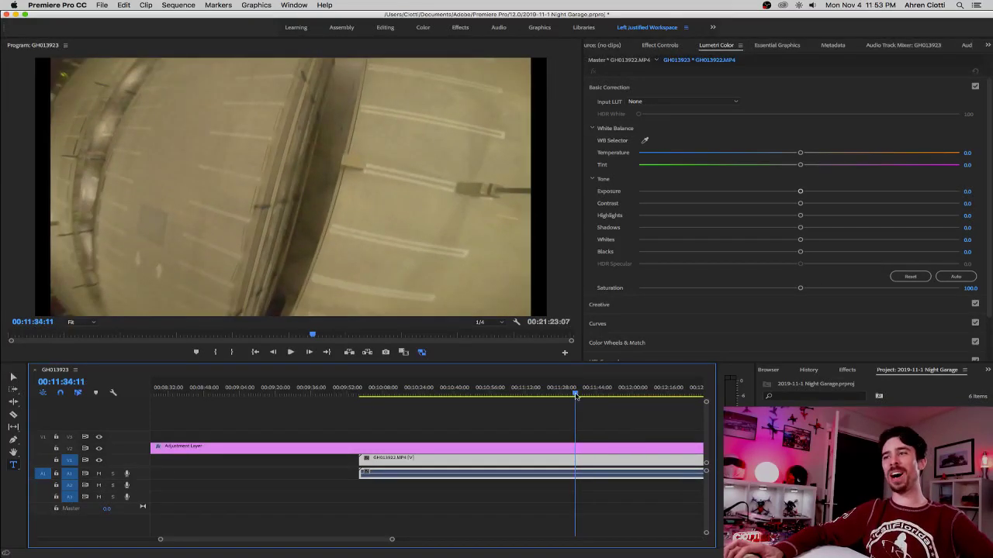
key("space")
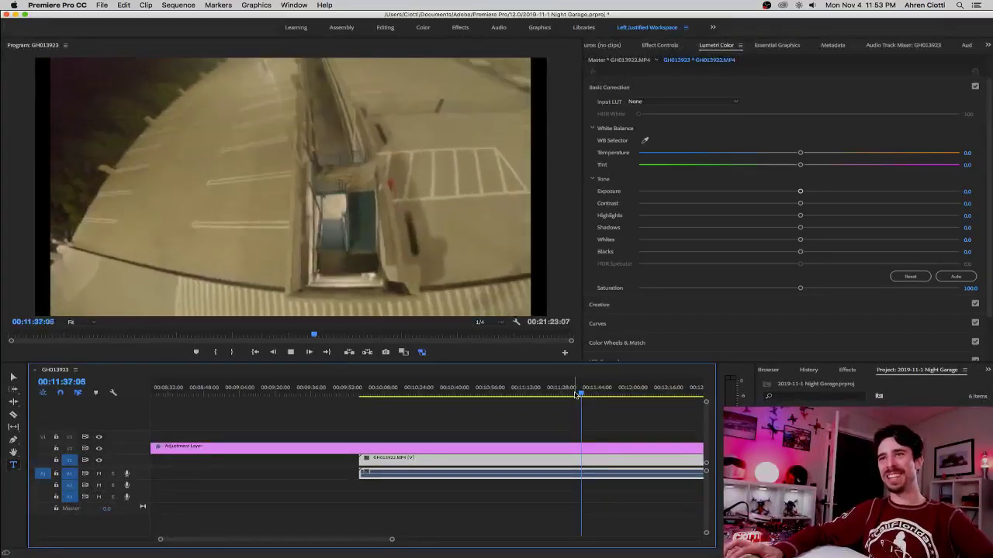
key("space")
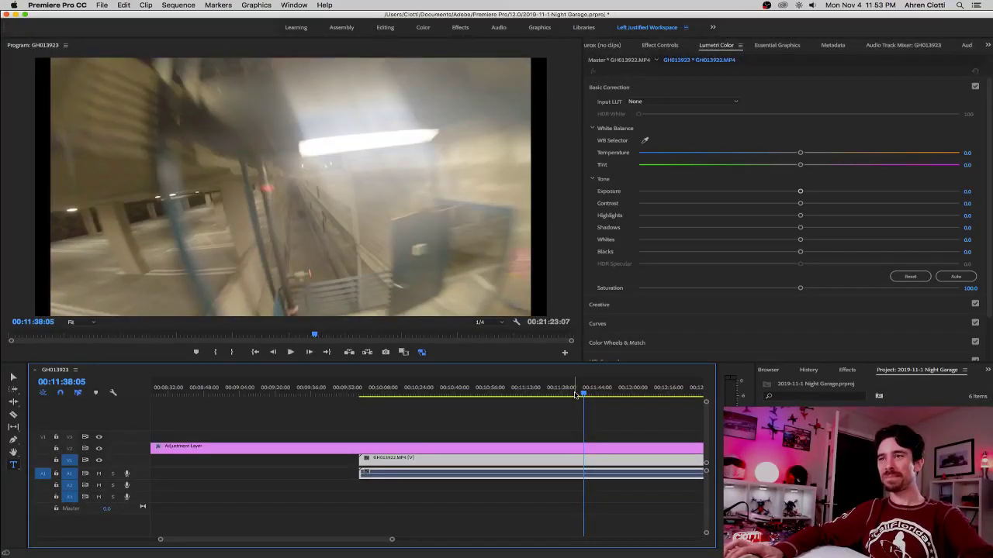
Step: Advance frame by frame through GH013922.MP4 from 00:11:38:05 to 00:11:38:26 to inspect the flight along the railing
key("Right")
key("Right")
key("Right")
key("Right")
key("Right")
key("Right")
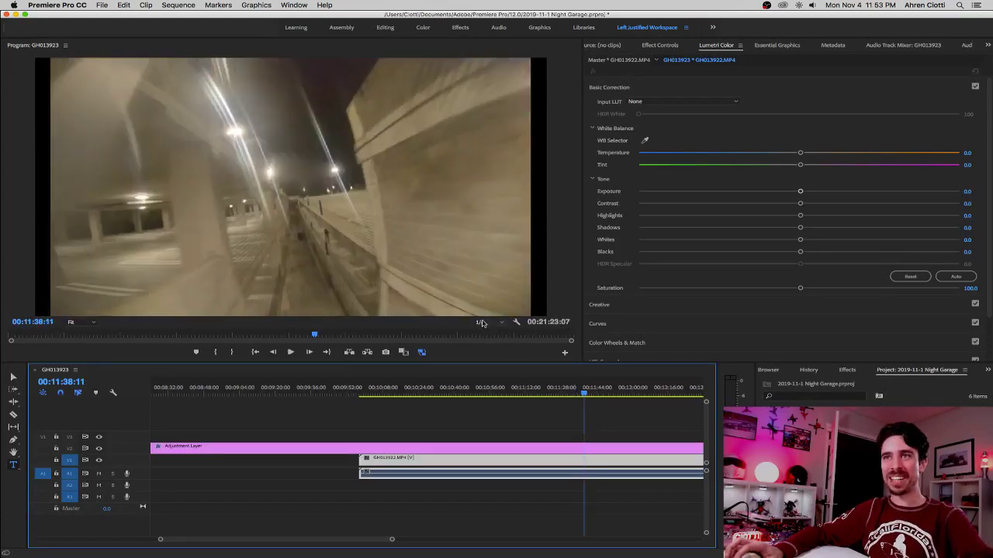
key("Right")
key("Right")
key("Right")
key("Right")
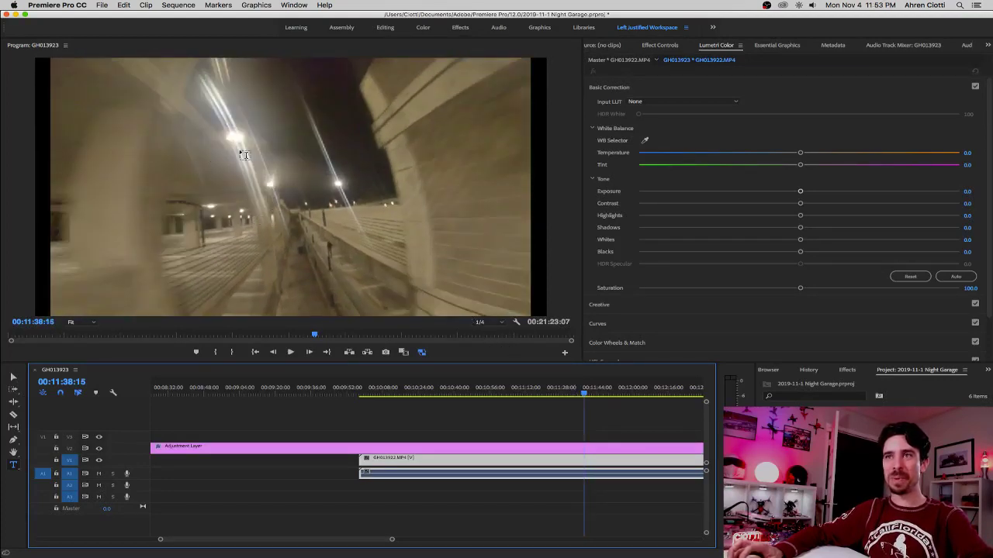
key("Right")
key("Right")
key("Right")
key("Right")
key("Right")
key("Right")
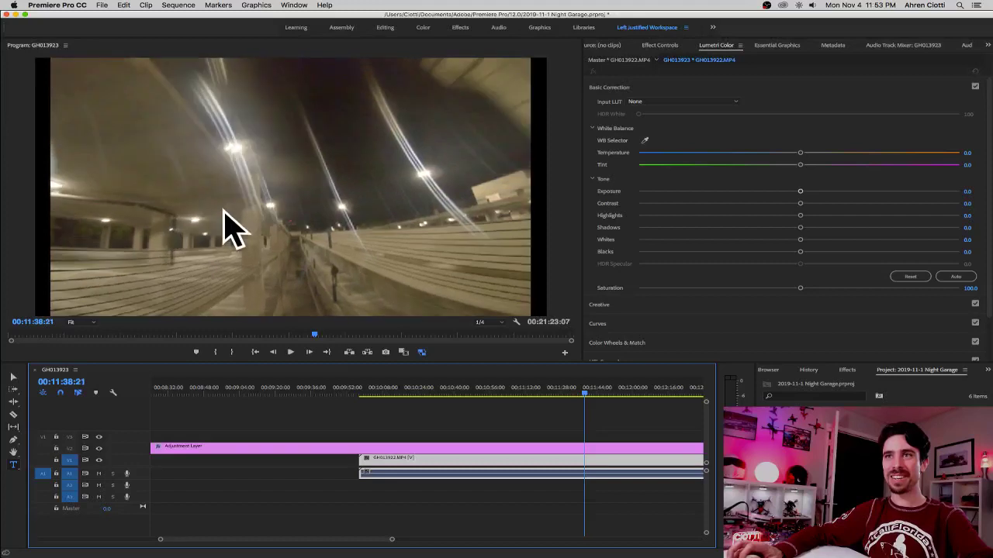
key("Right")
key("Right")
key("Right")
key("Right")
key("Right")
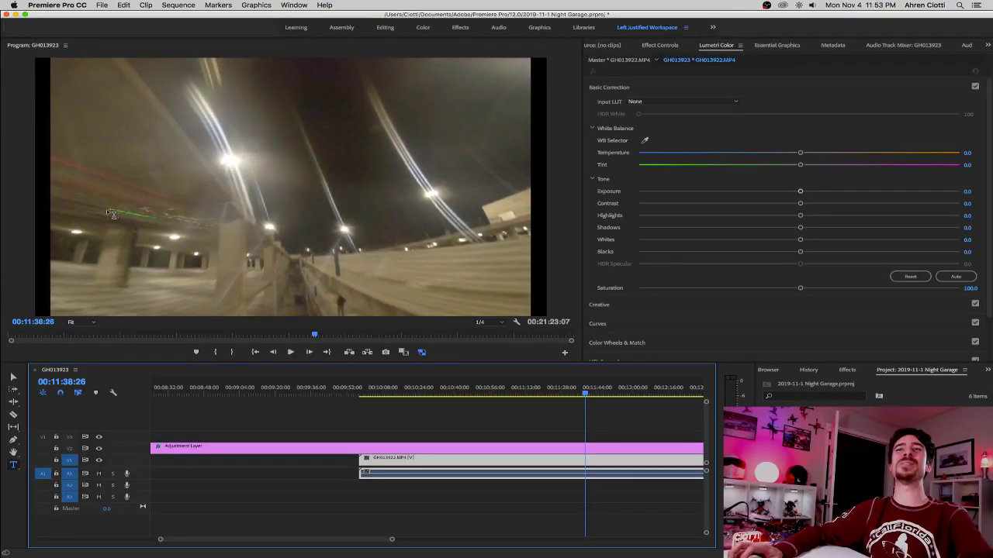
Step: Maximize the Program monitor, compare the frames between 00:11:38:24 and 00:11:38:26 for the passing drone, and restore the layout
left_click(50, 45)
double_click(50, 46)
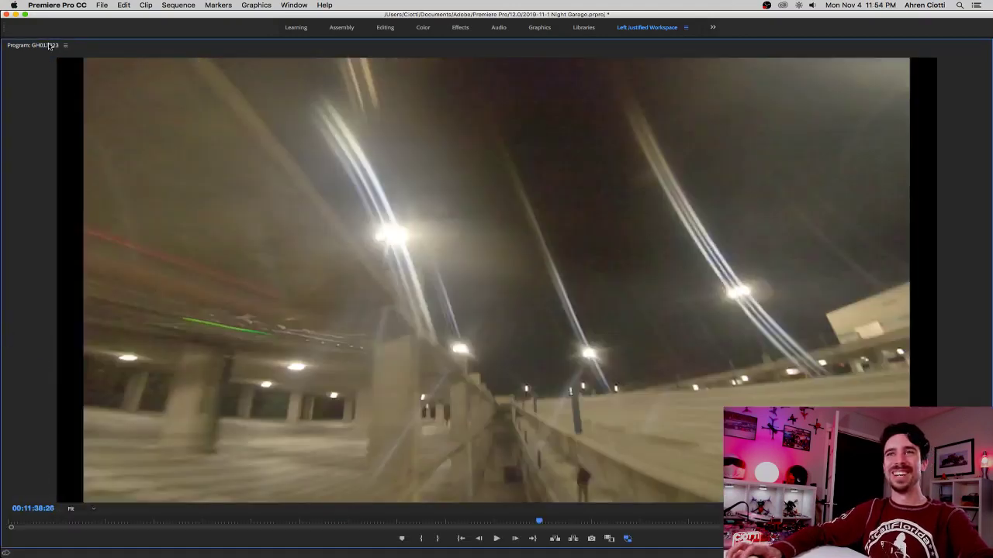
key("Left")
key("Right")
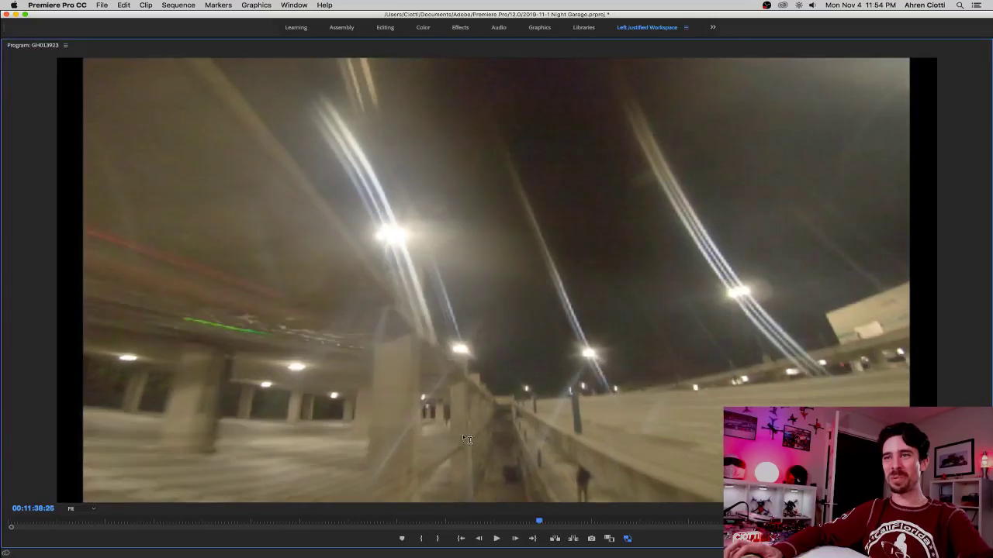
key("Left")
key("Right")
key("Left")
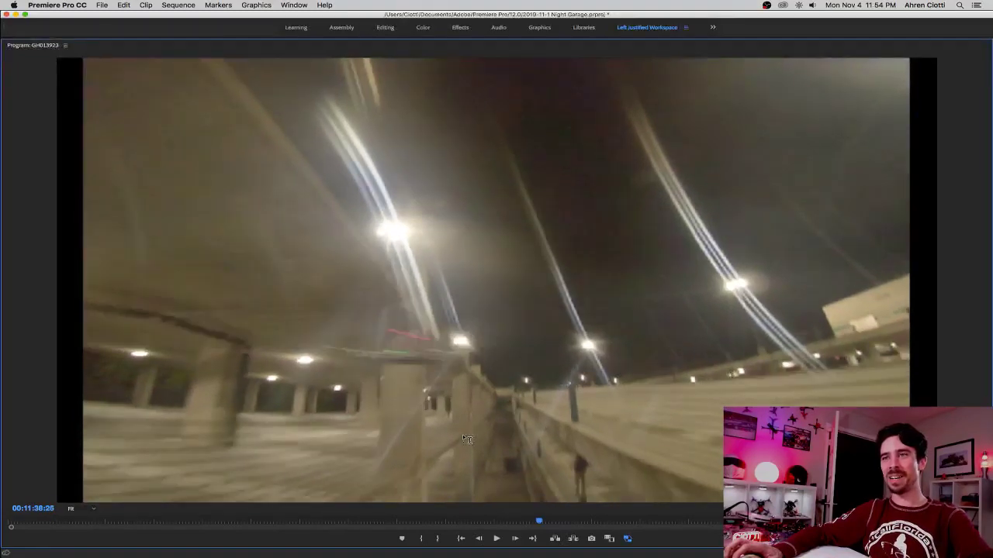
key("Right")
key("Left")
key("Right")
key("Left")
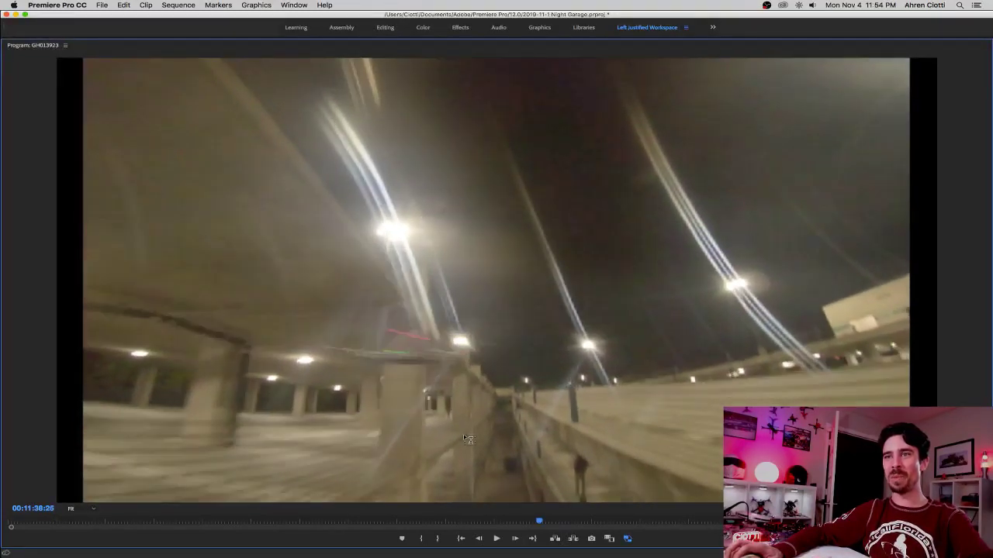
key("Left")
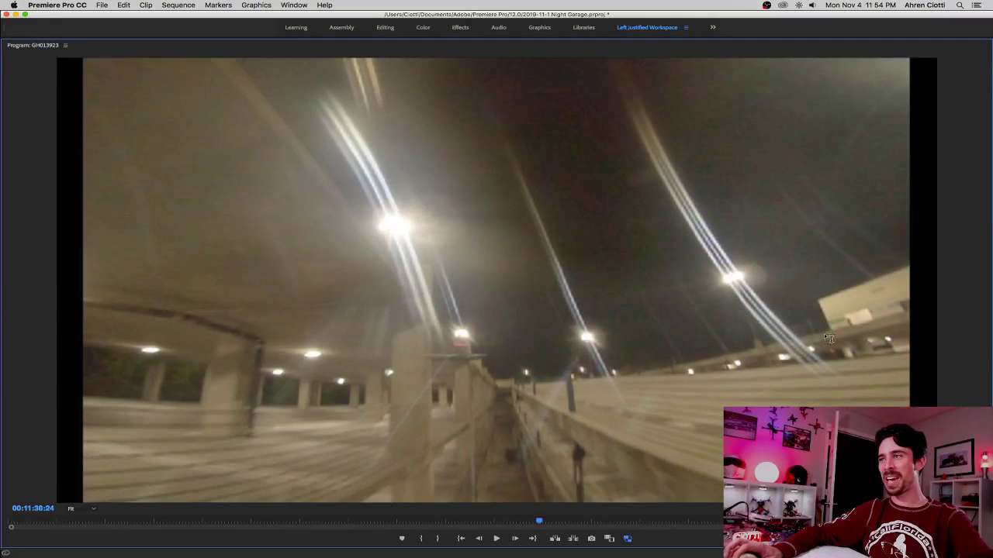
double_click(34, 47)
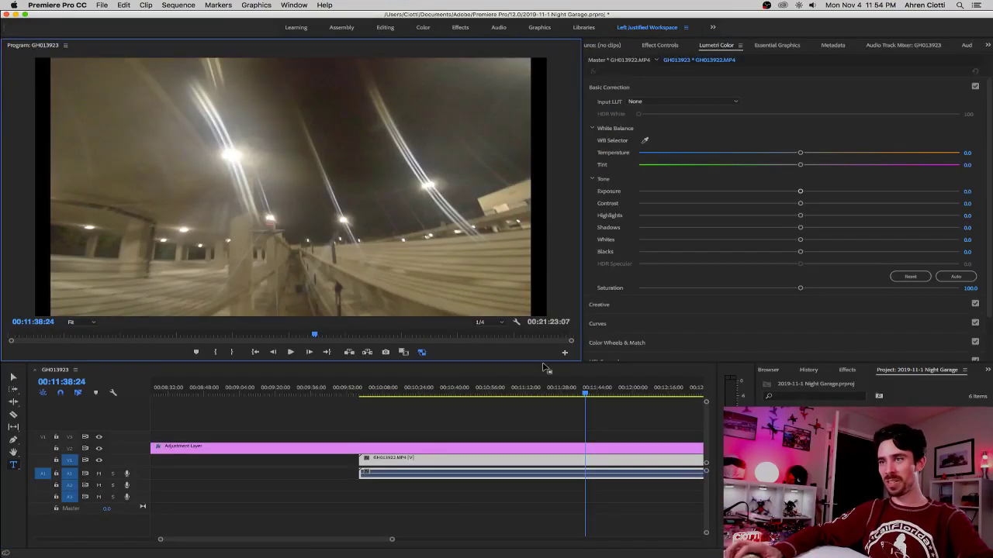
Step: Skim the last part of GH013923.MP4 backwards from about 00:18:08 to 00:16:37:15 and play on to 00:16:39:22
left_click_drag(186, 539, 301, 536)
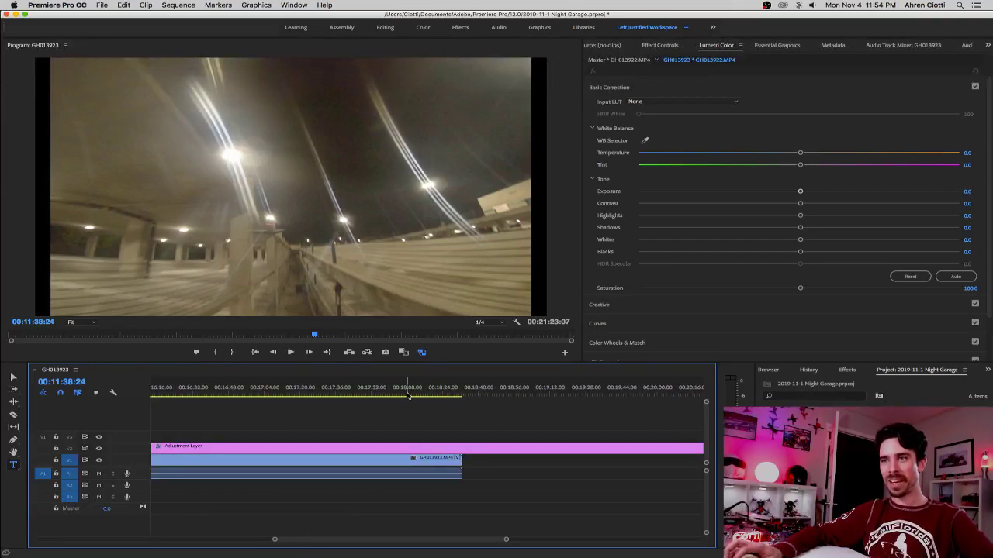
left_click(406, 395)
left_click(375, 394)
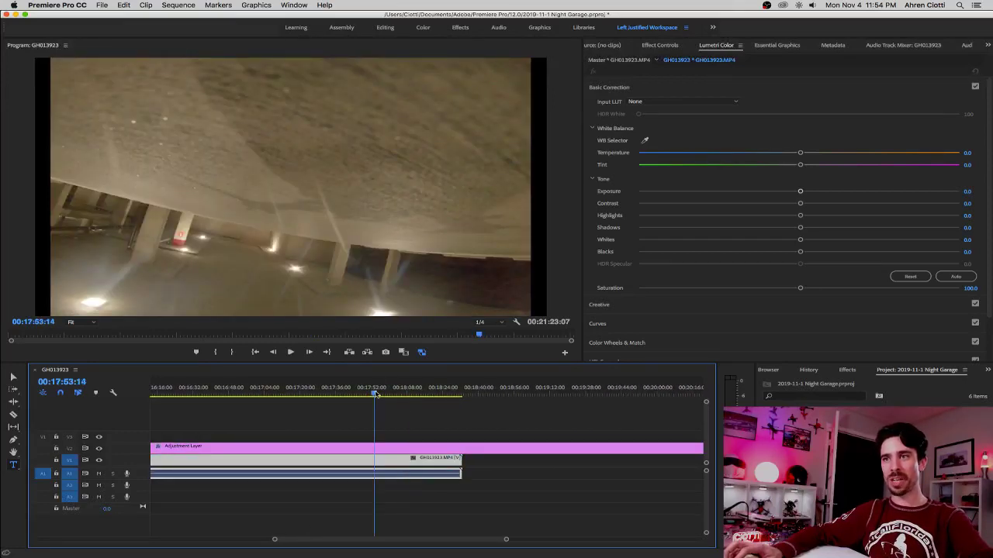
left_click(287, 394)
left_click(252, 392)
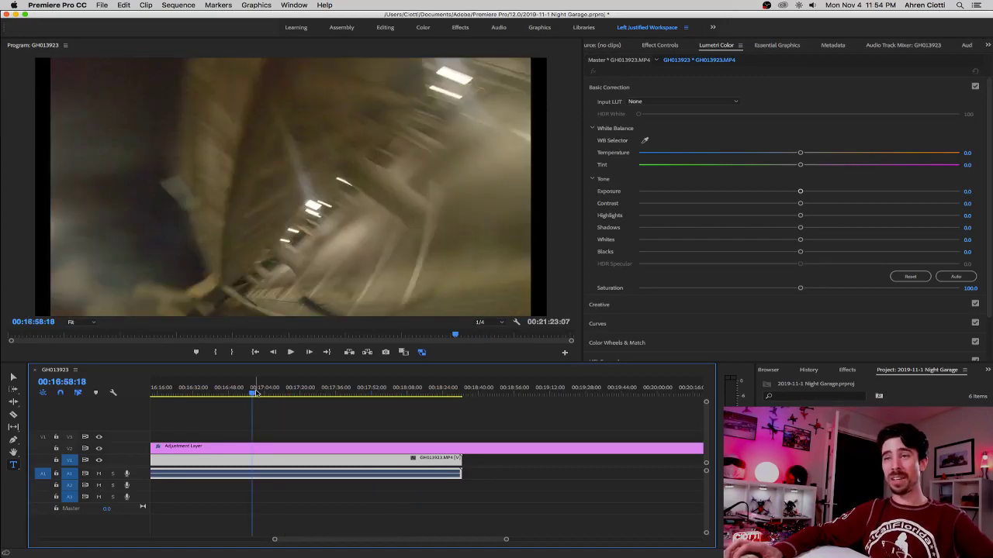
left_click(225, 394)
left_click(206, 395)
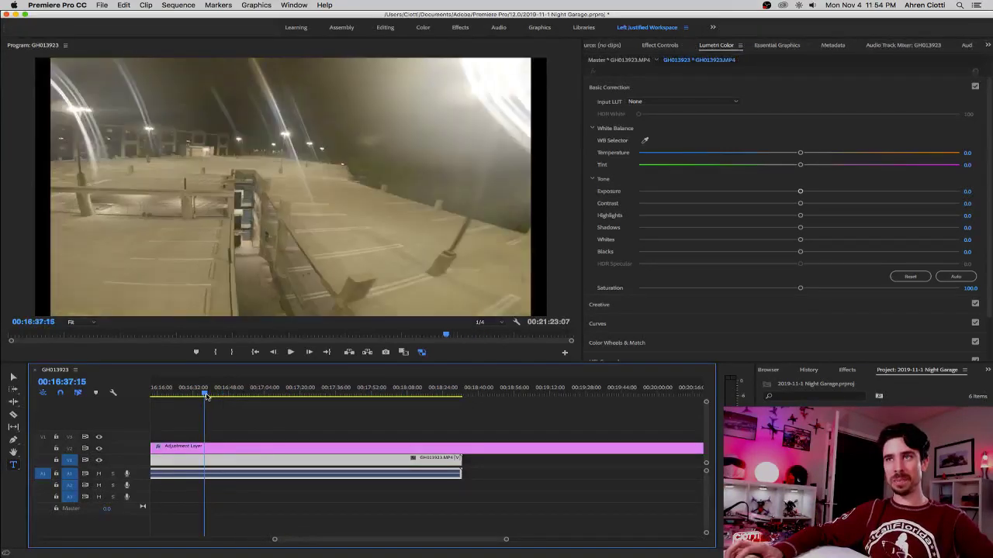
key("space")
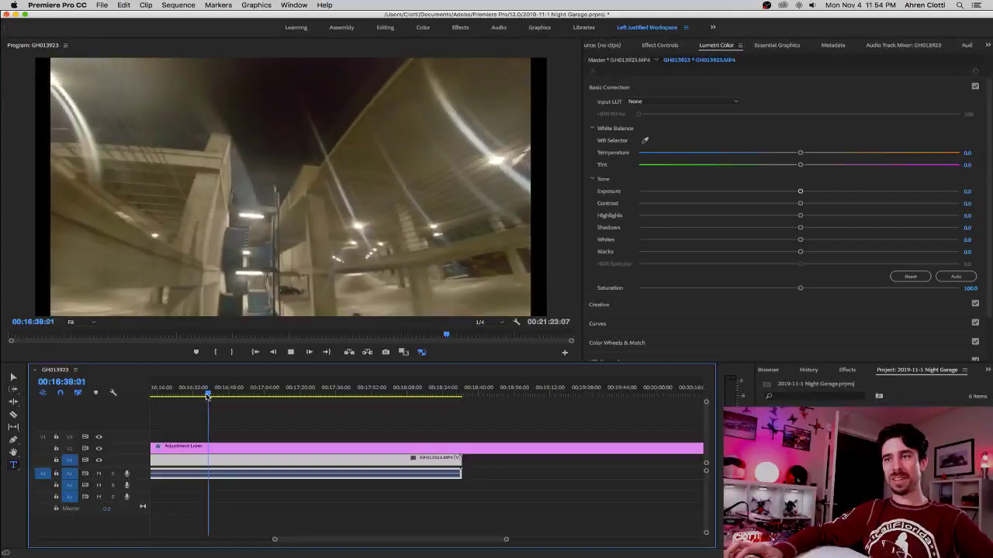
key("space")
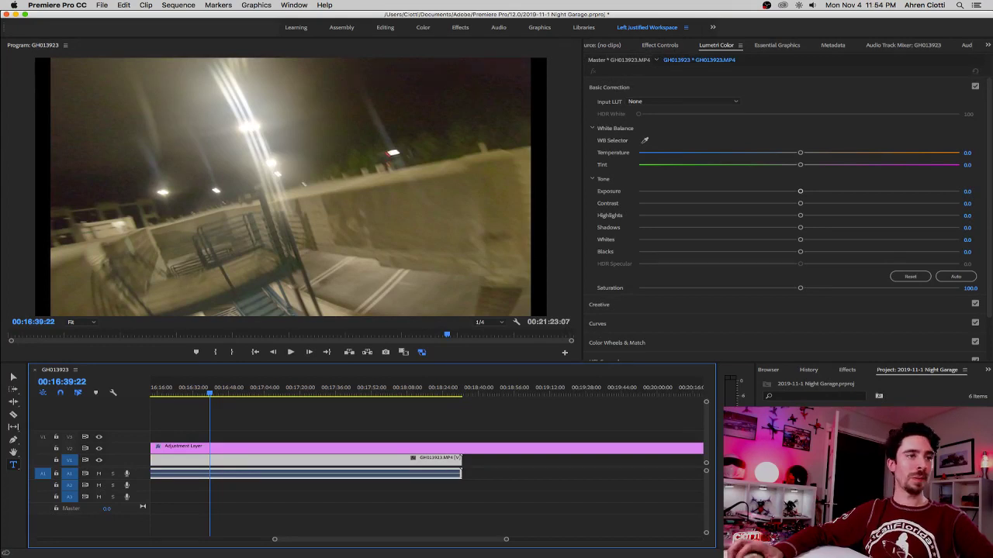
Step: Switch to Spotify, audition Wicked Winds, Badman and Goh from about 0:50 in Liked Songs, and close its window
key("super+Tab")
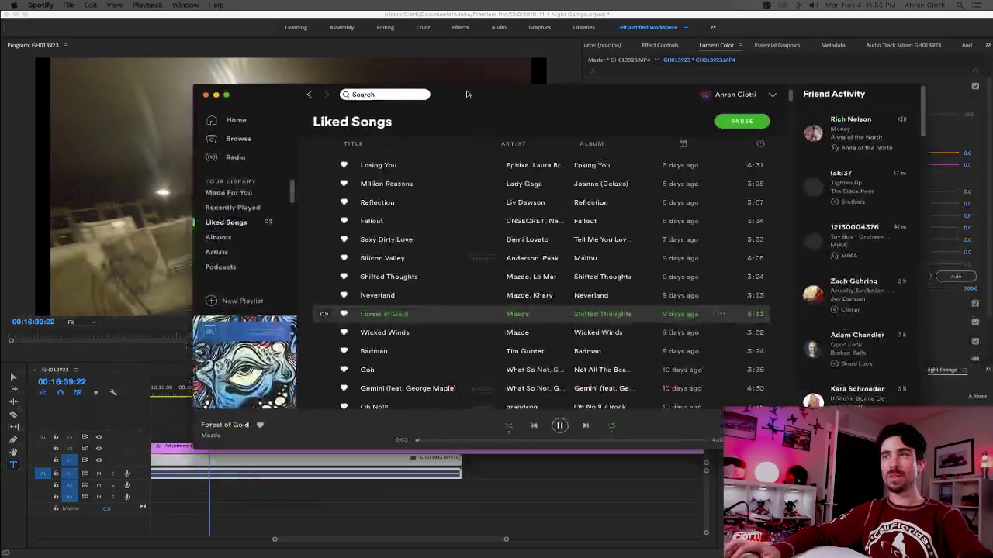
left_click(294, 329)
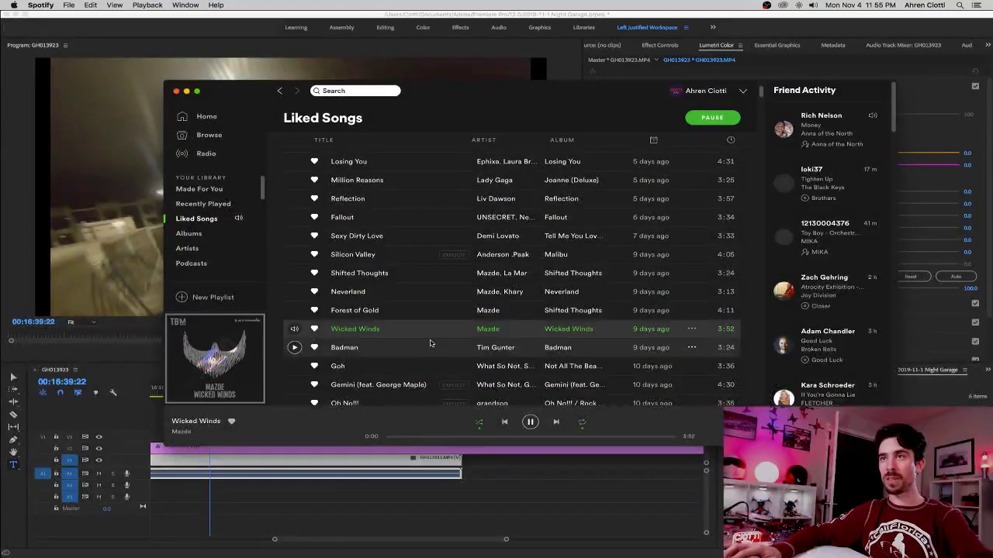
scroll(303, 311, "down", 3)
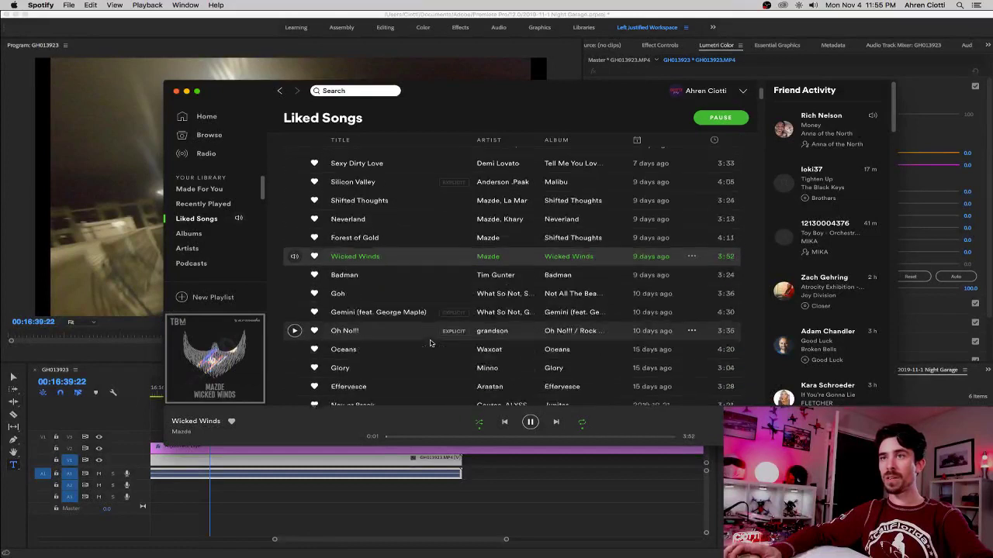
left_click(294, 265)
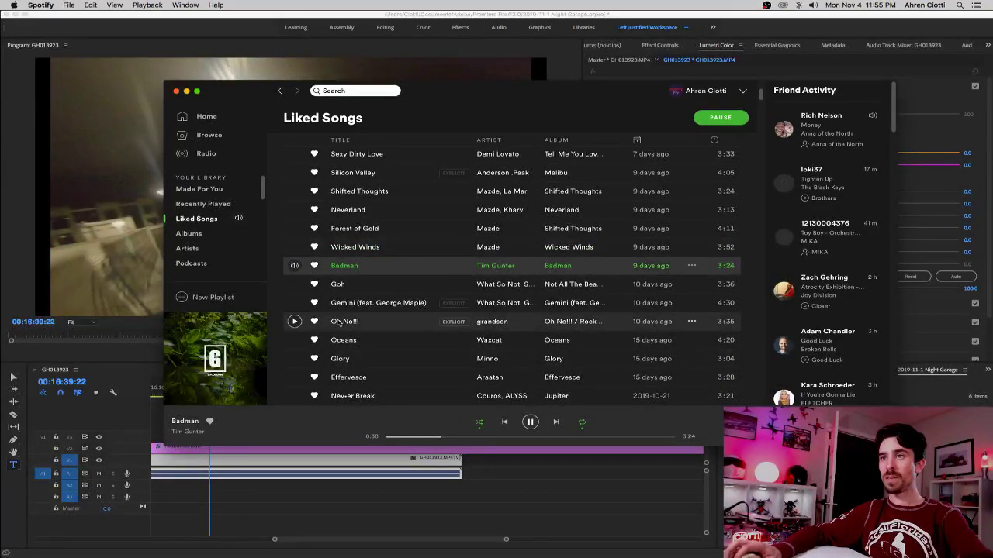
left_click(294, 284)
left_click(452, 436)
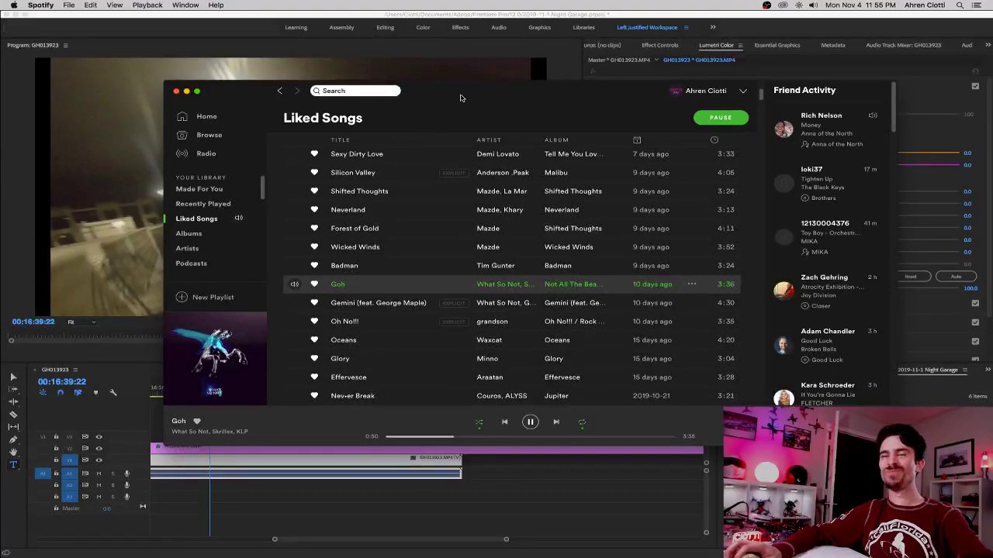
key("super+w")
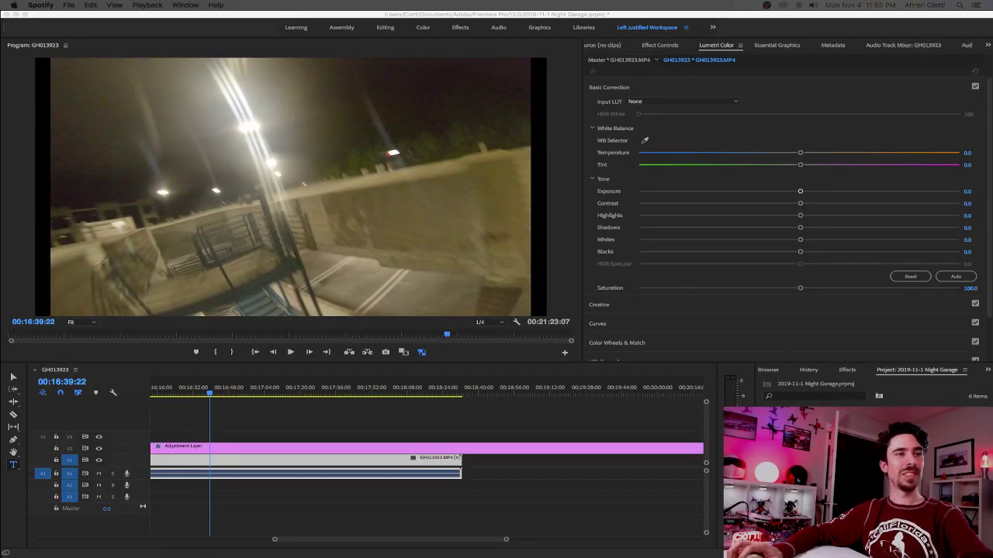
Step: Play GH013923.MP4 from about 00:15:55 with the Program monitor maximized, and pause at 00:17:07:26
scroll(310, 491, "up", 2)
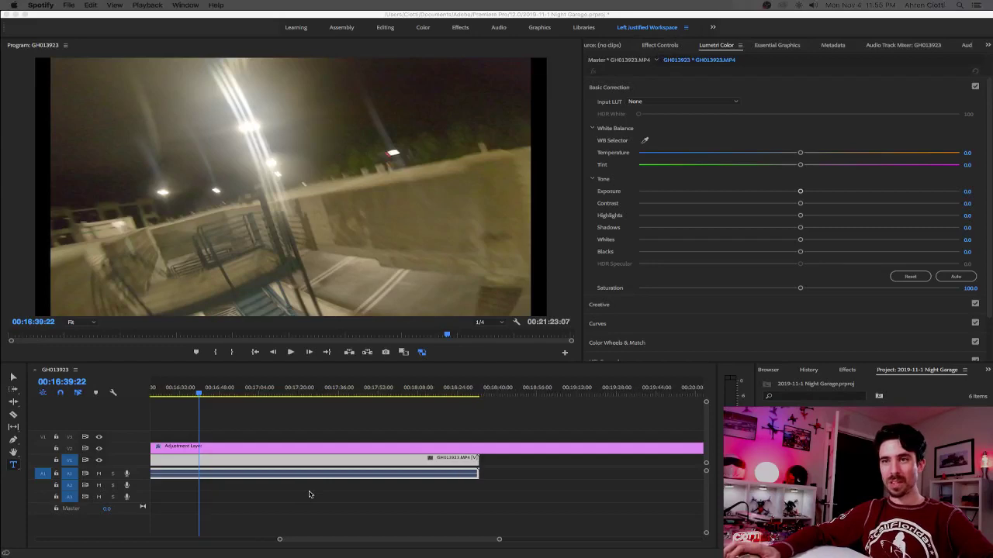
scroll(309, 494, "up", 3)
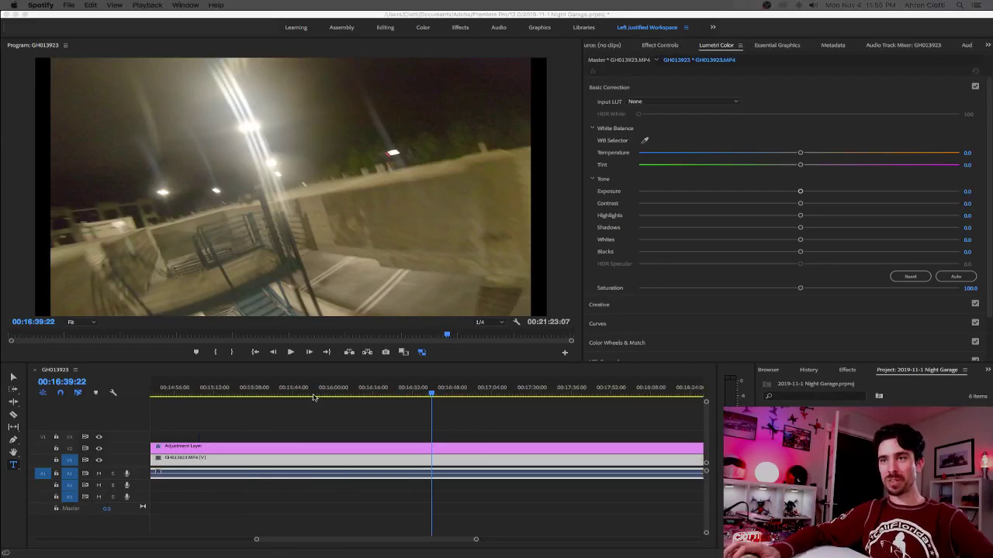
left_click(322, 419)
key("space")
left_click(319, 395)
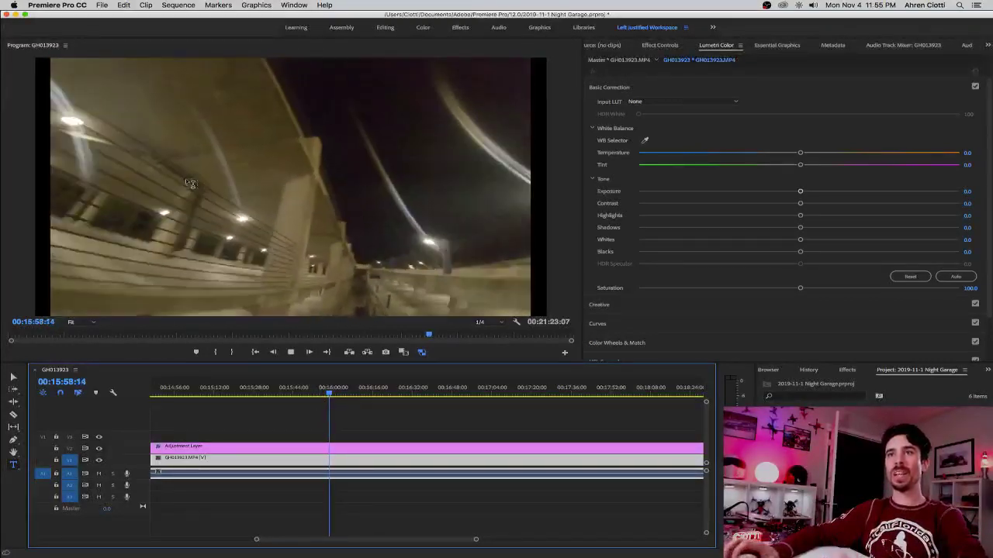
double_click(38, 45)
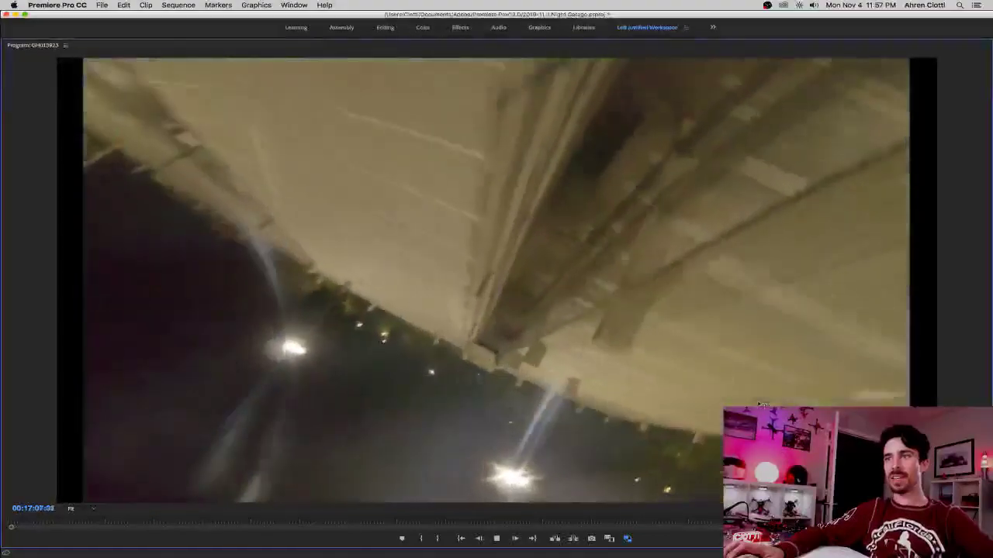
key("space")
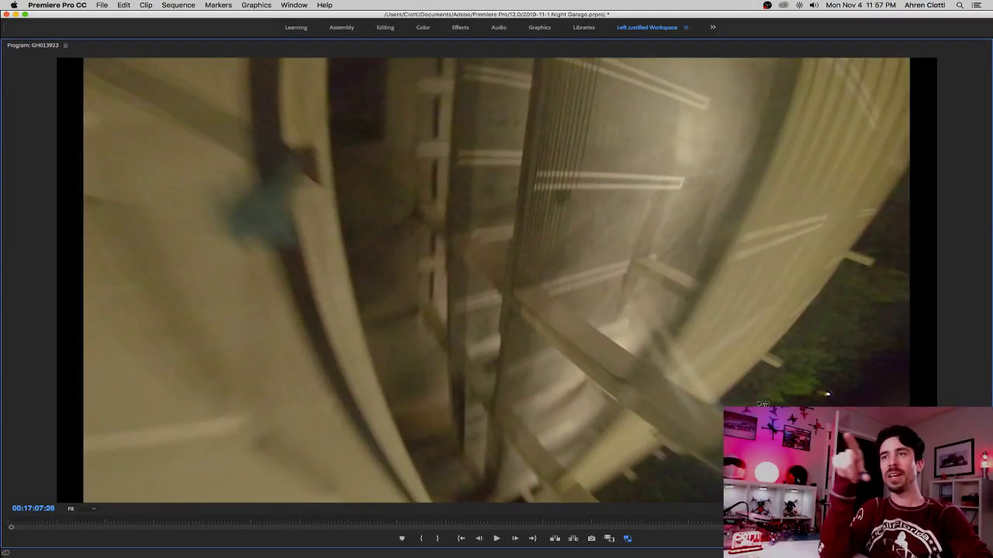
Step: Compare the frames between 00:17:07:25 and 00:17:07:29 back and forth to examine the blurred object near the garage wall
key("Right")
key("Right")
key("Right")
key("Right")
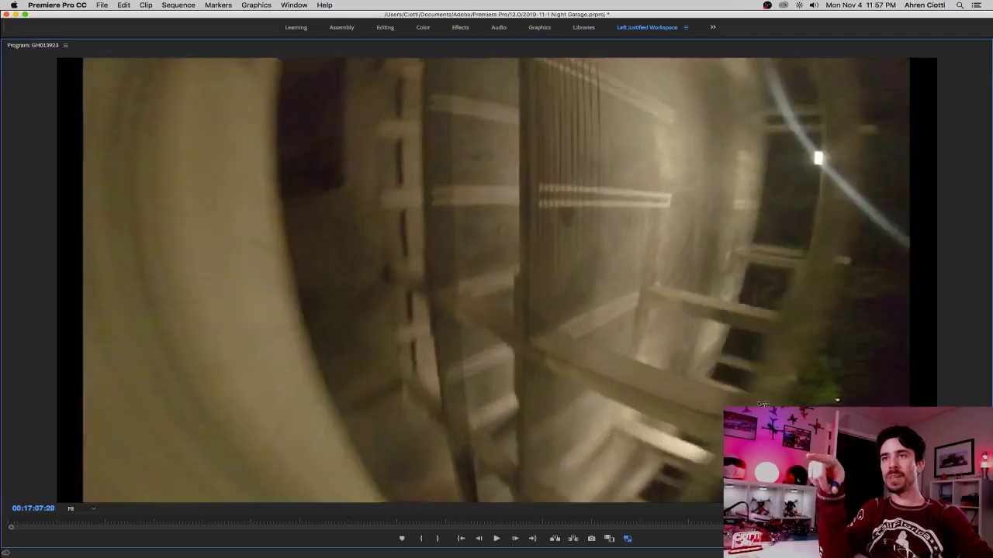
key("Left")
key("Left")
key("Left")
key("Left")
key("Left")
key("Left")
key("Left")
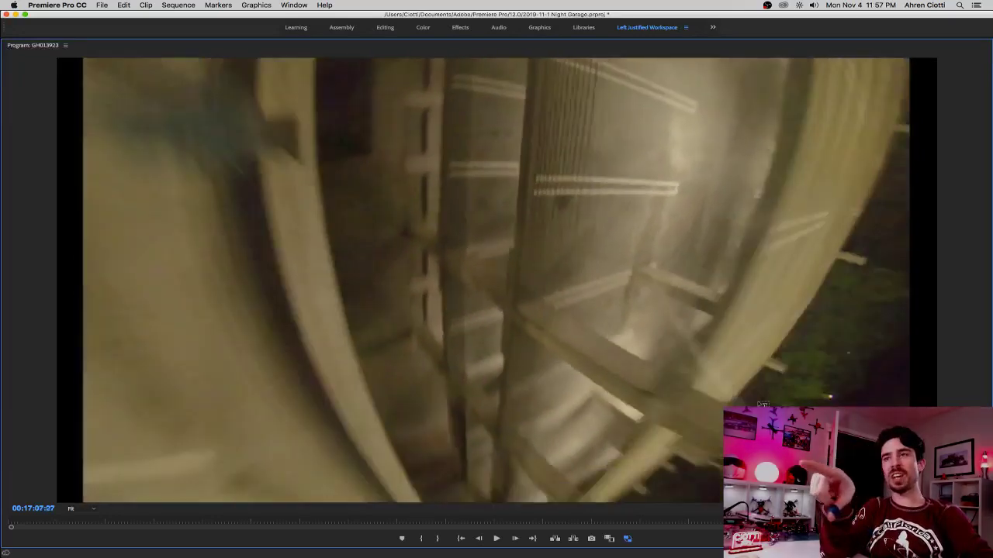
key("Right")
key("Right")
key("Right")
key("Right")
key("Right")
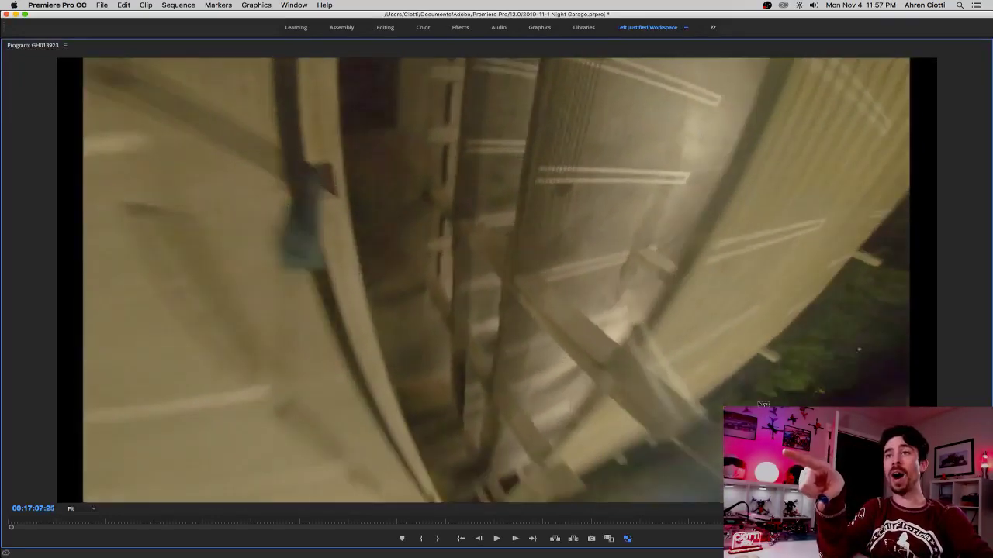
Step: Advance frame by frame from about 00:17:07:25 past 00:17:08:17 to examine how the drone spins
key("Right")
key("Right")
key("Right")
key("Right")
key("Right")
key("Right")
key("Right")
key("Right")
key("Right")
key("Right")
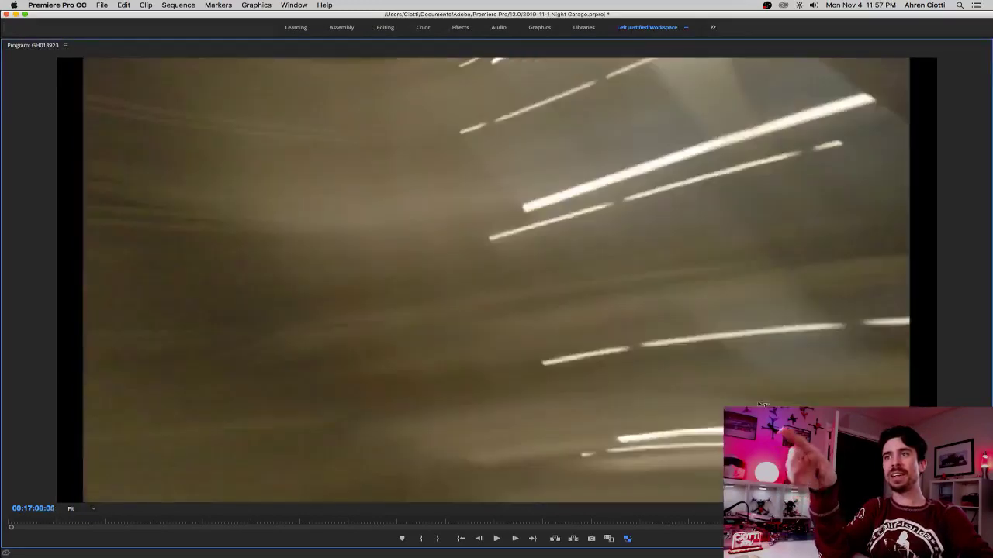
key("Right")
key("Right")
key("Right")
key("Right")
key("Right")
key("Right")
key("Right")
key("Right")
key("Right")
key("Right")
key("Right")
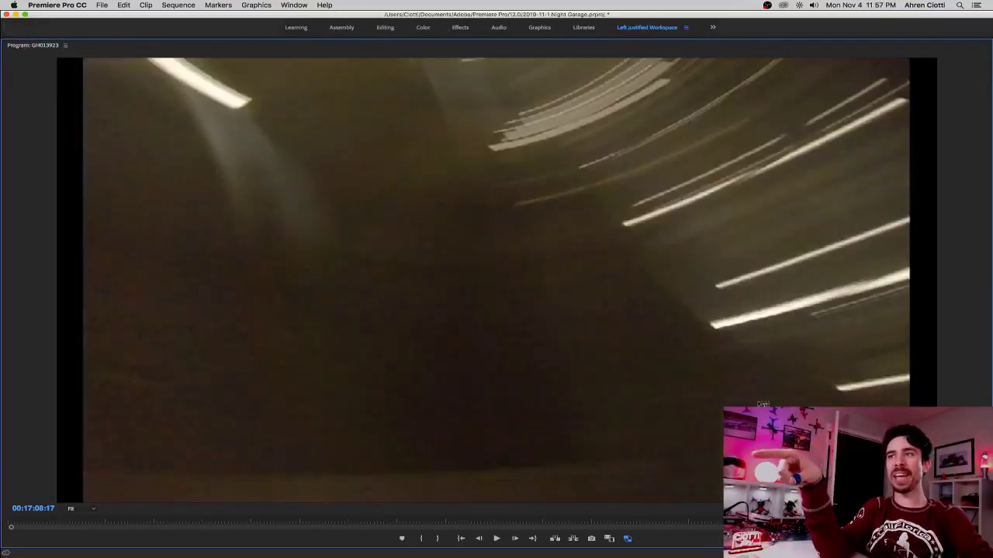
key("Right")
key("Right")
key("Right")
key("Right")
key("Right")
key("Right")
key("Right")
key("Right")
key("Right")
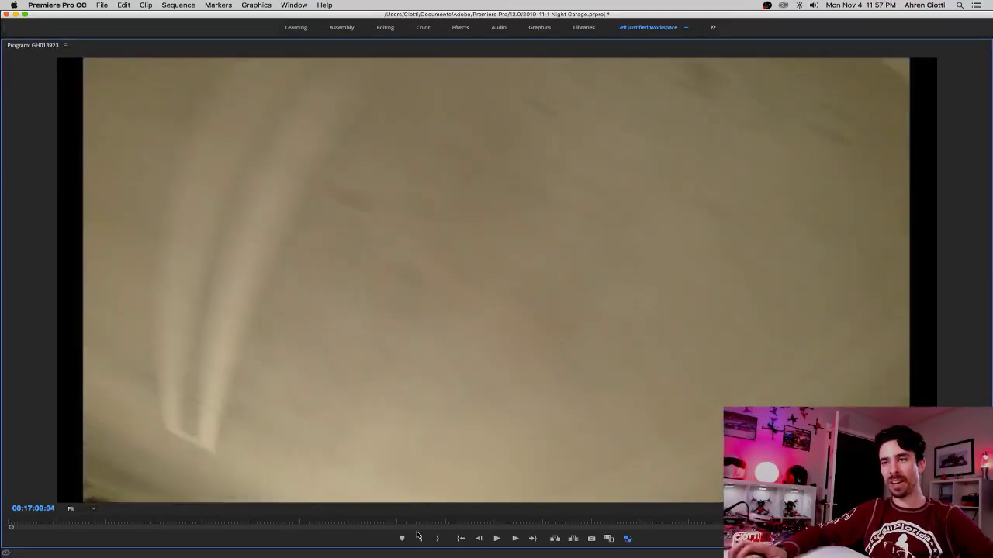
Step: Skim the sequence from 00:07:50 through 00:11:14 and 00:14:13 to play the GH013923.MP4 flight around 00:15:00
left_click(367, 524)
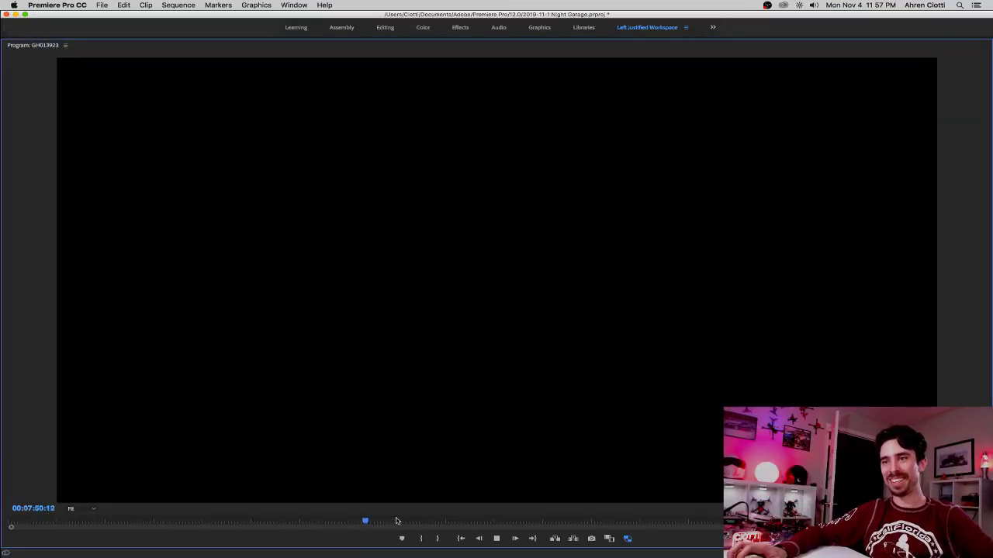
left_click(516, 522)
key("space")
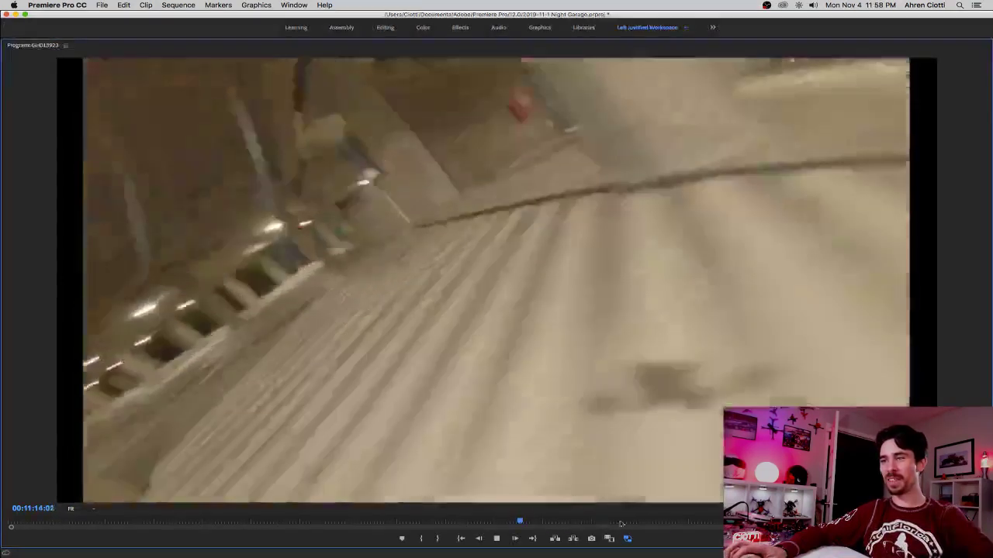
left_click(655, 522)
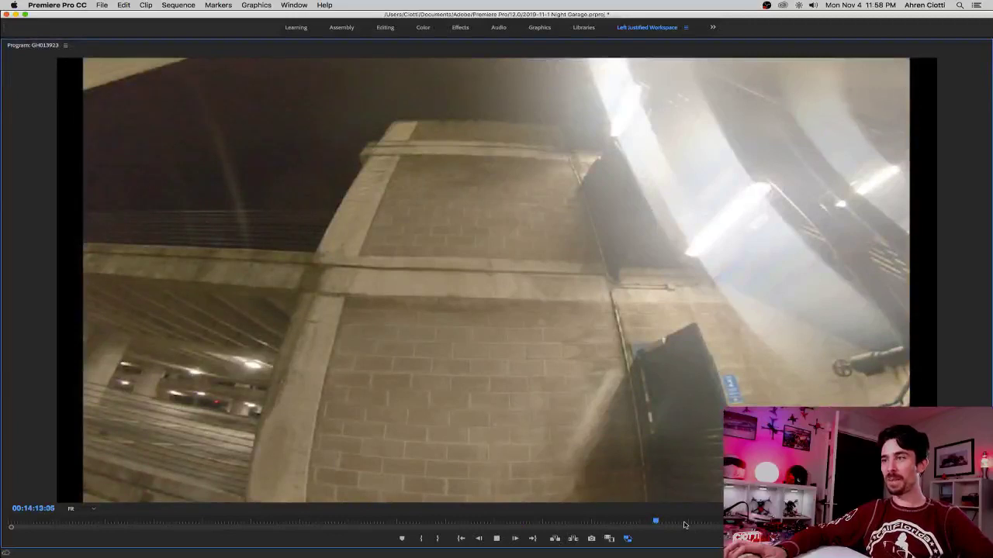
left_click(687, 523)
left_click(672, 523)
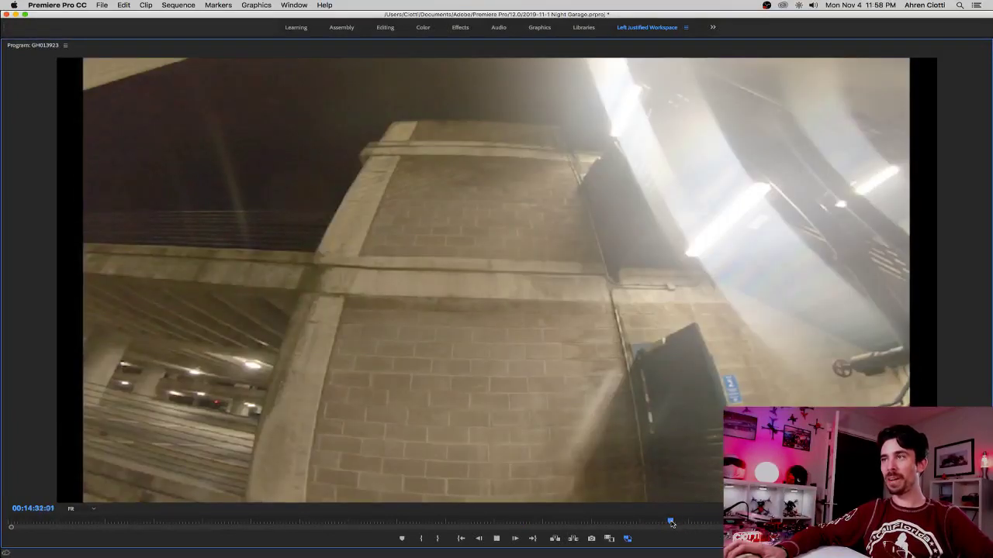
key("space")
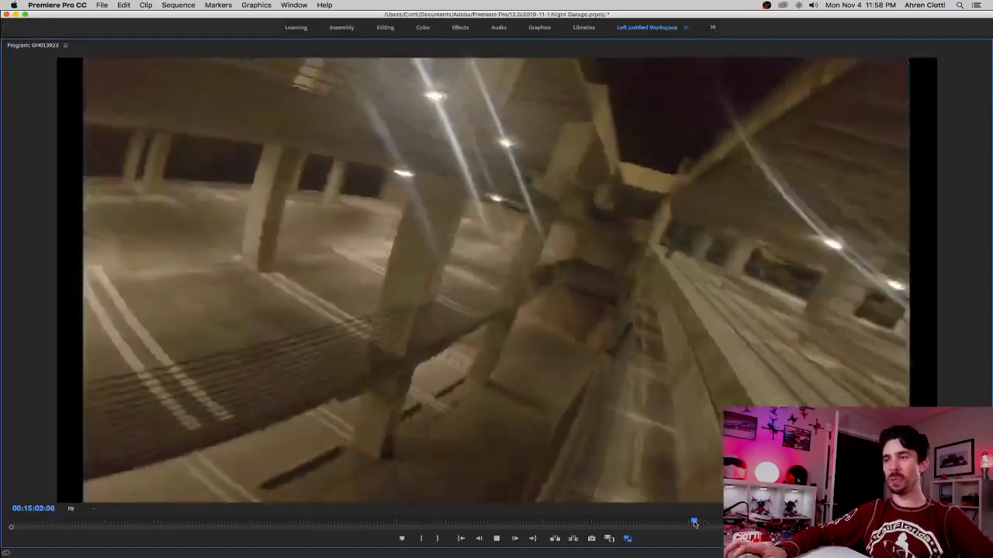
left_click(682, 523)
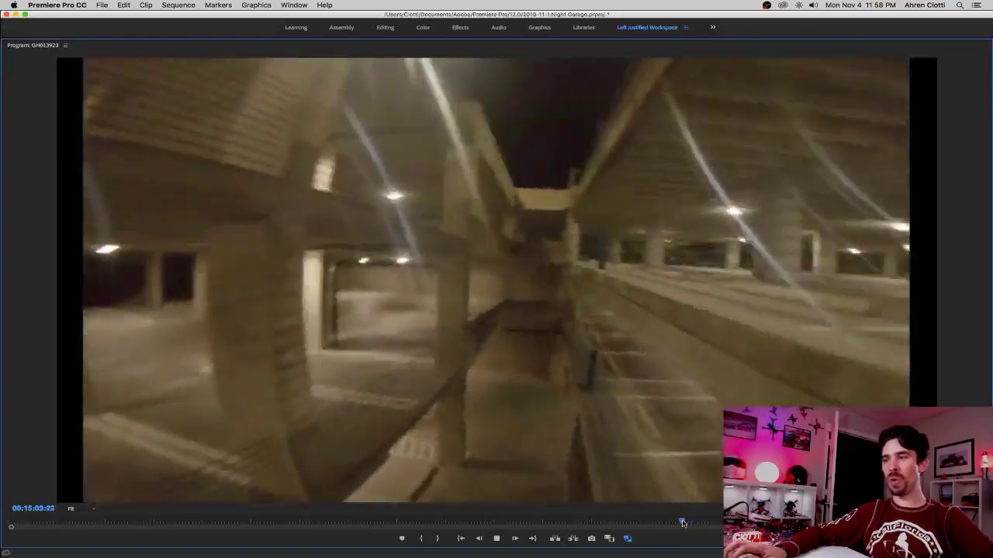